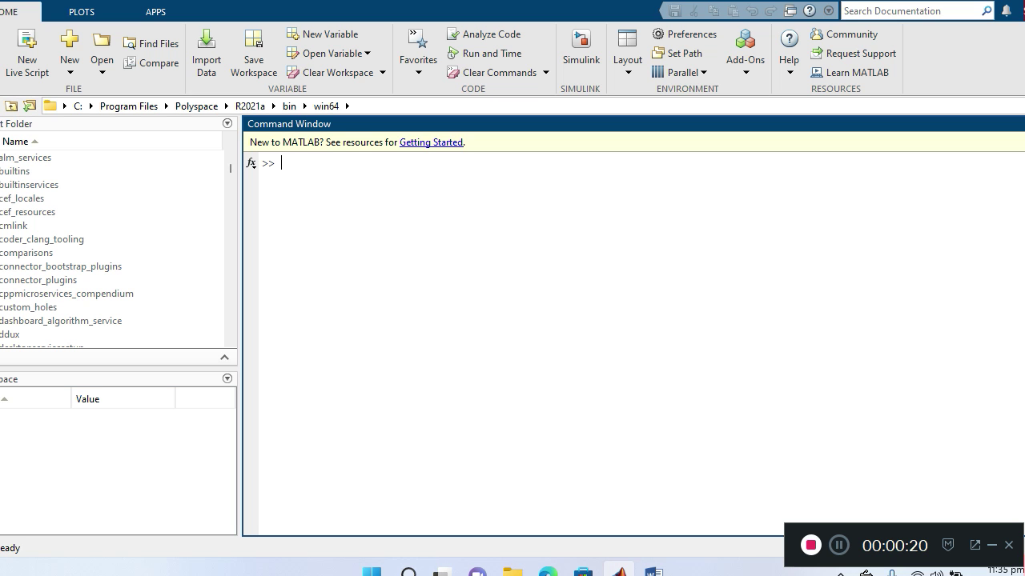
- Create a blank Simulink model and open the block library
{"action": "left_click", "coordinate": [581, 48]}
{"action": "mouse_move", "coordinate": [336, 239]}
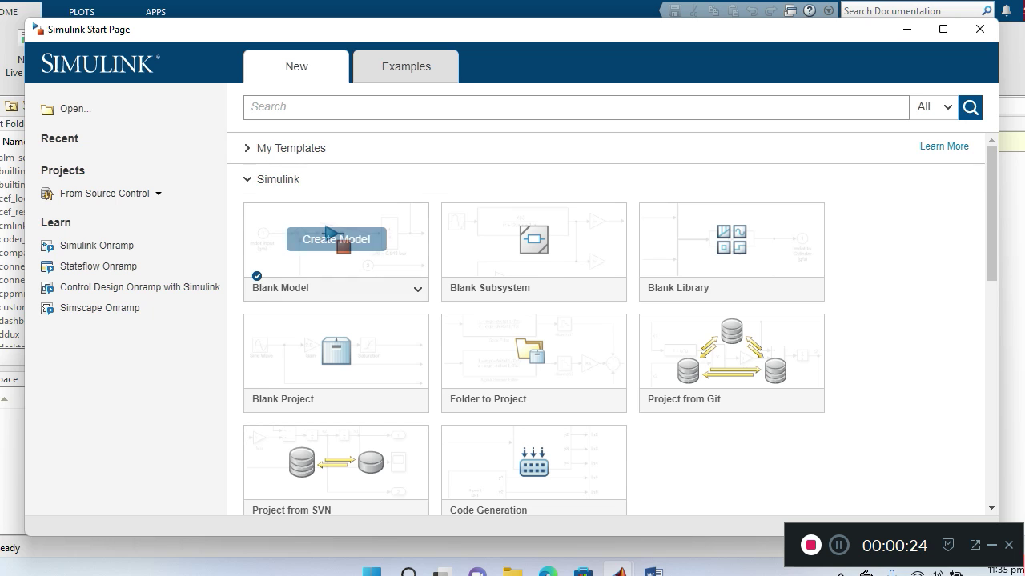
{"action": "left_click", "coordinate": [336, 240]}
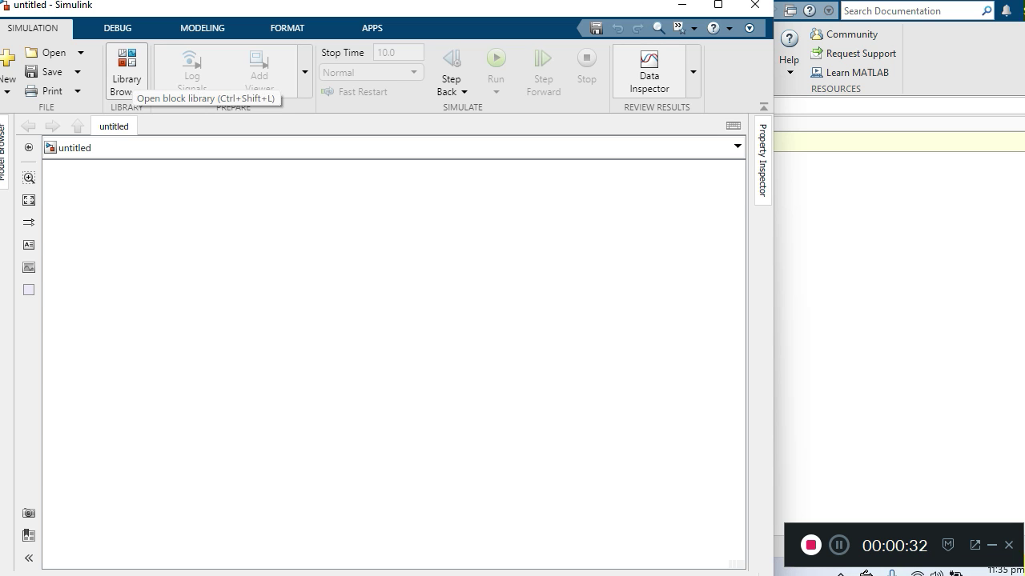
{"action": "left_click", "coordinate": [126, 77]}
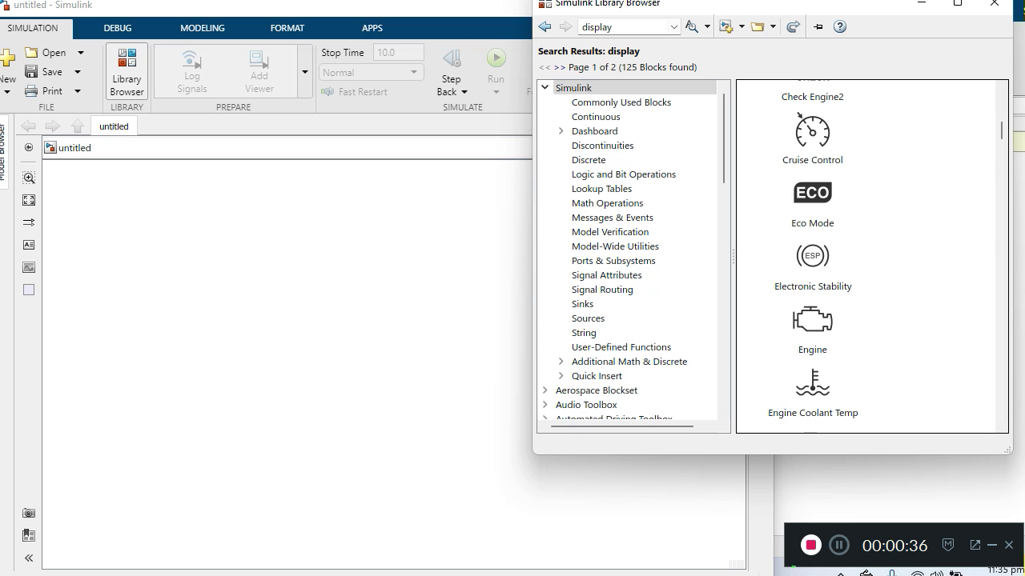
- Try to search the block library for "three-phase course"
{"action": "left_click", "coordinate": [608, 26]}
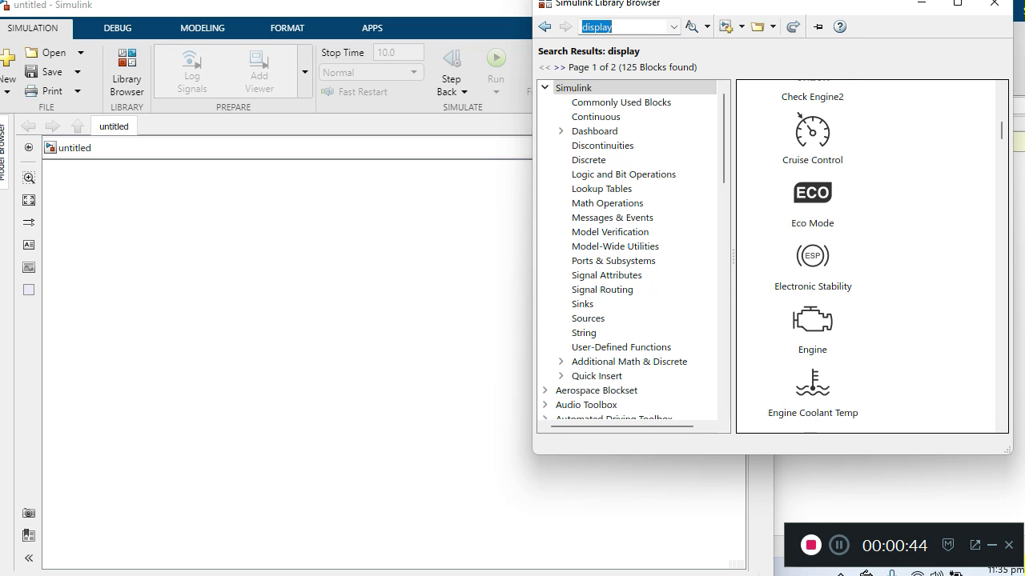
{"action": "type", "text": "three"}
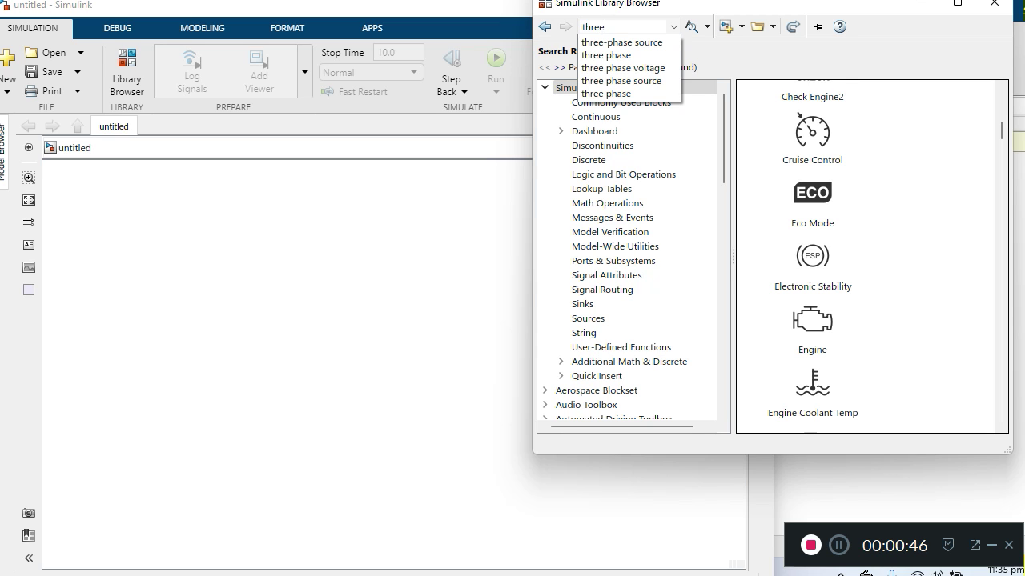
{"action": "type", "text": "-phase"}
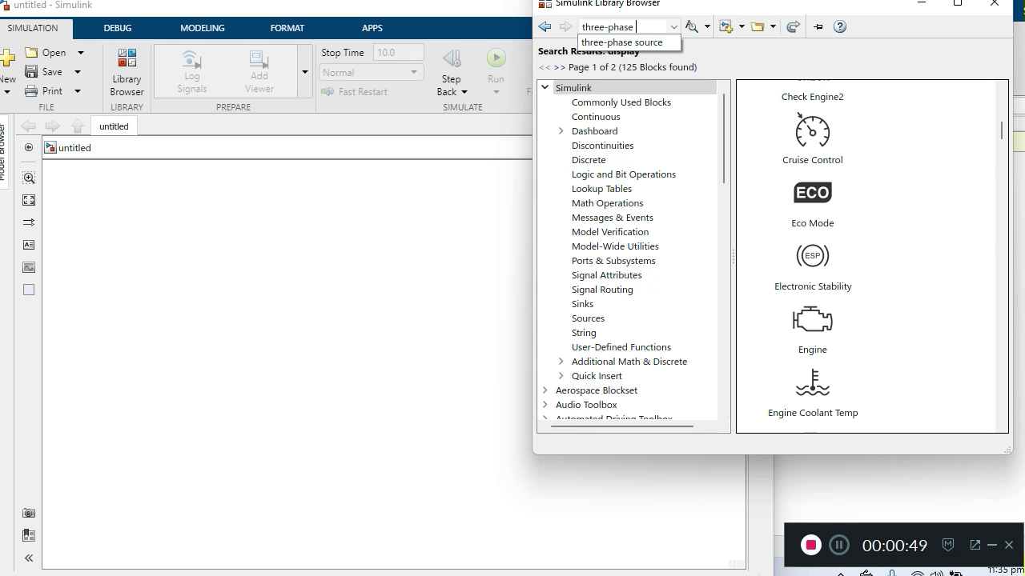
{"action": "type", "text": " co"}
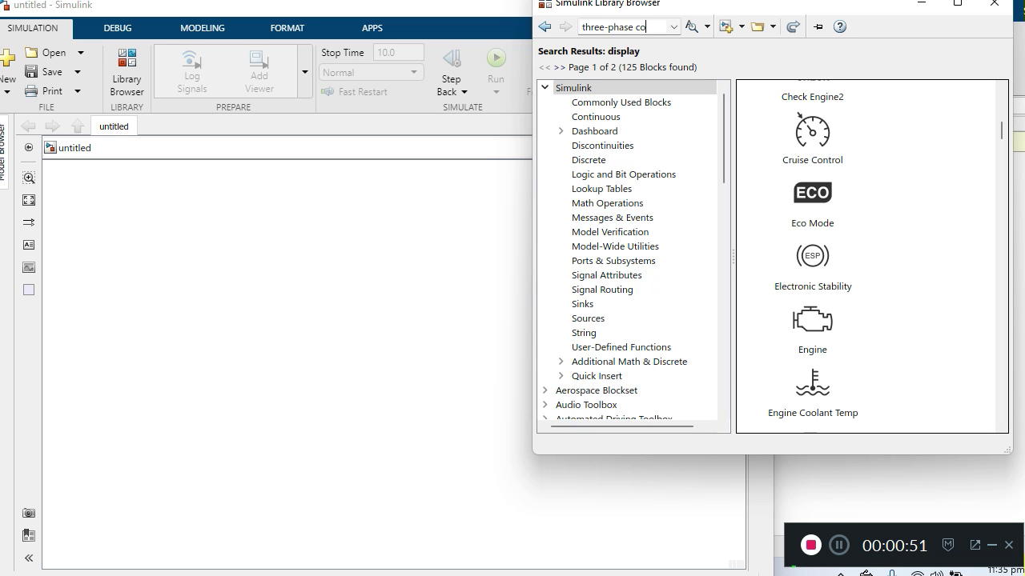
{"action": "type", "text": "urse"}
{"action": "key", "text": "Return"}
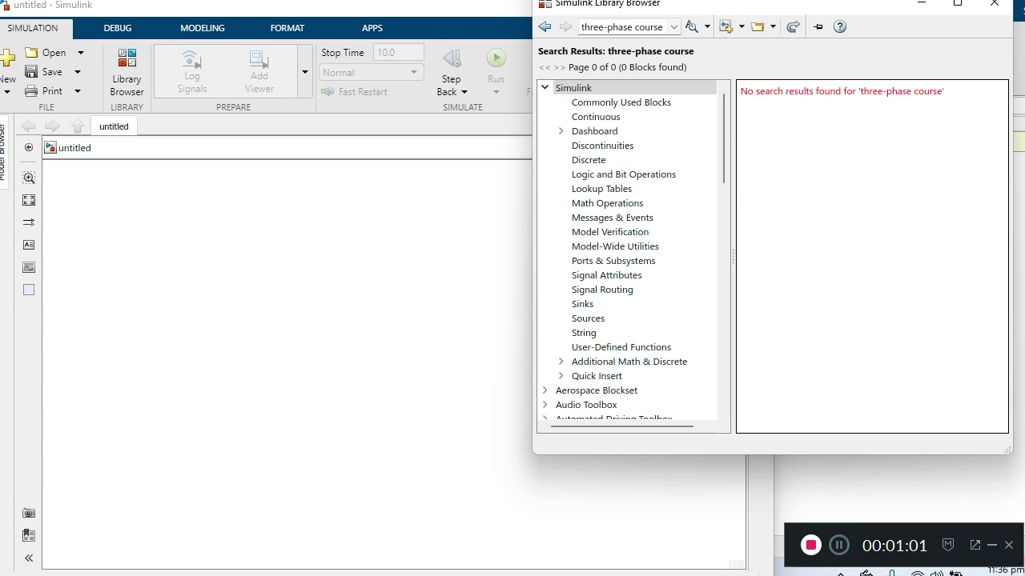
- Try the block library search again with the term changed to "three-phase sourse"
{"action": "left_click", "coordinate": [639, 26]}
{"action": "left_click", "coordinate": [639, 27]}
{"action": "key", "text": "BackSpace"}
{"action": "type", "text": "s"}
{"action": "double_click", "coordinate": [648, 27]}
{"action": "double_click", "coordinate": [648, 26]}
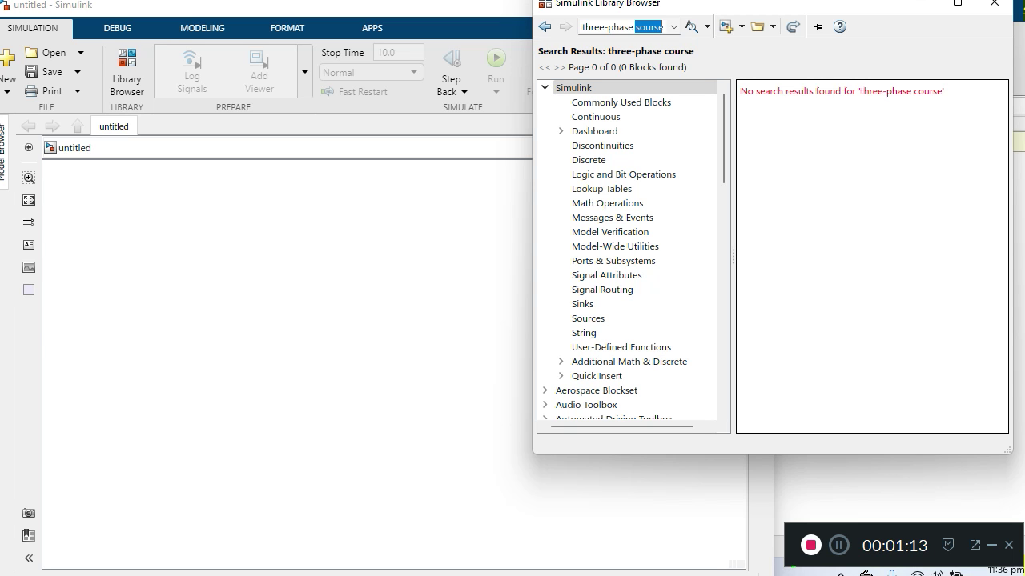
{"action": "triple_click", "coordinate": [648, 27]}
{"action": "key", "text": "Return"}
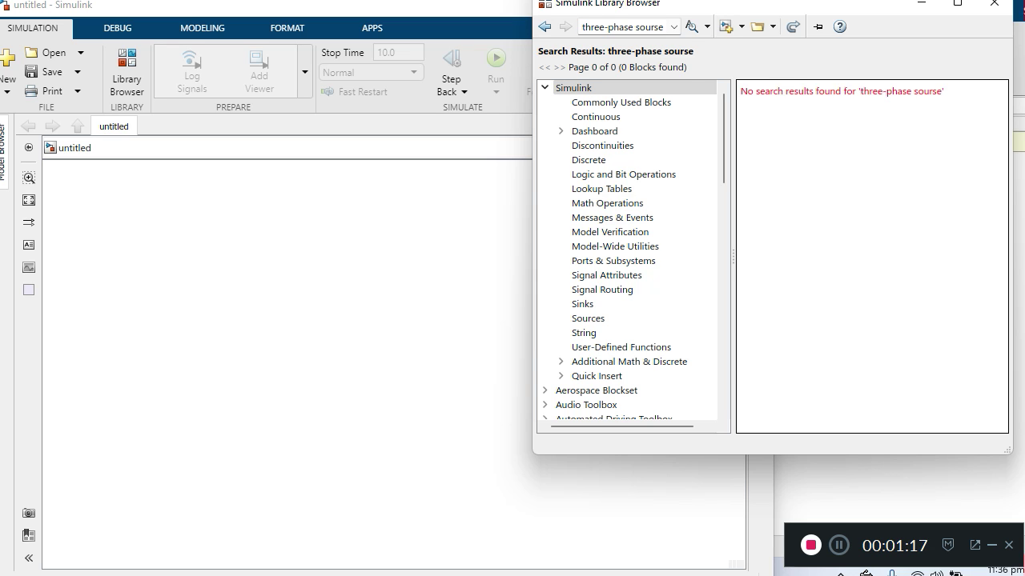
- Correct the library search to "three-phase source" and place the Three-Phase Source block at the left side of the model
{"action": "left_click", "coordinate": [663, 27]}
{"action": "left_click", "coordinate": [663, 26]}
{"action": "key", "text": "BackSpace"}
{"action": "key", "text": "BackSpace"}
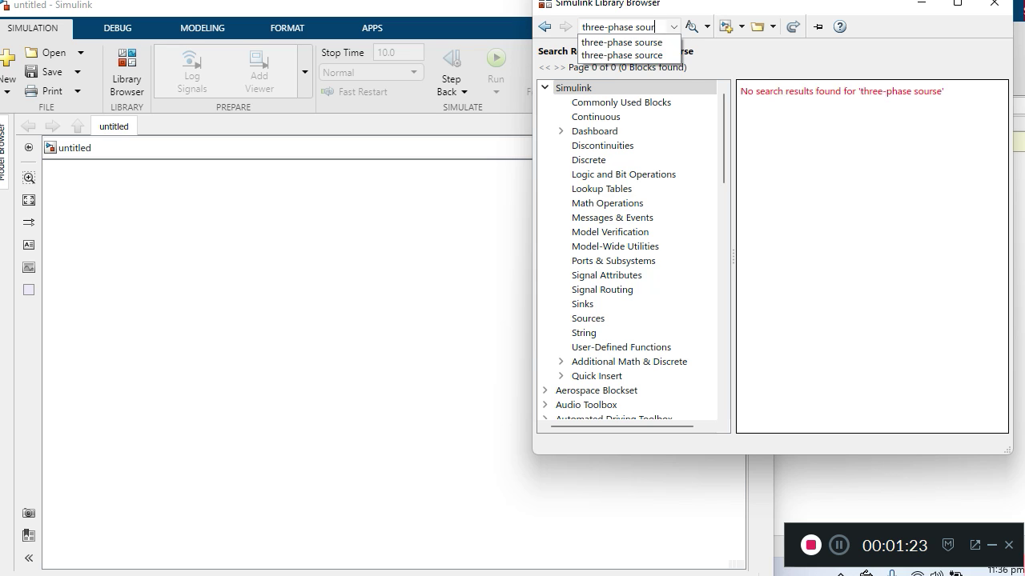
{"action": "type", "text": "ce"}
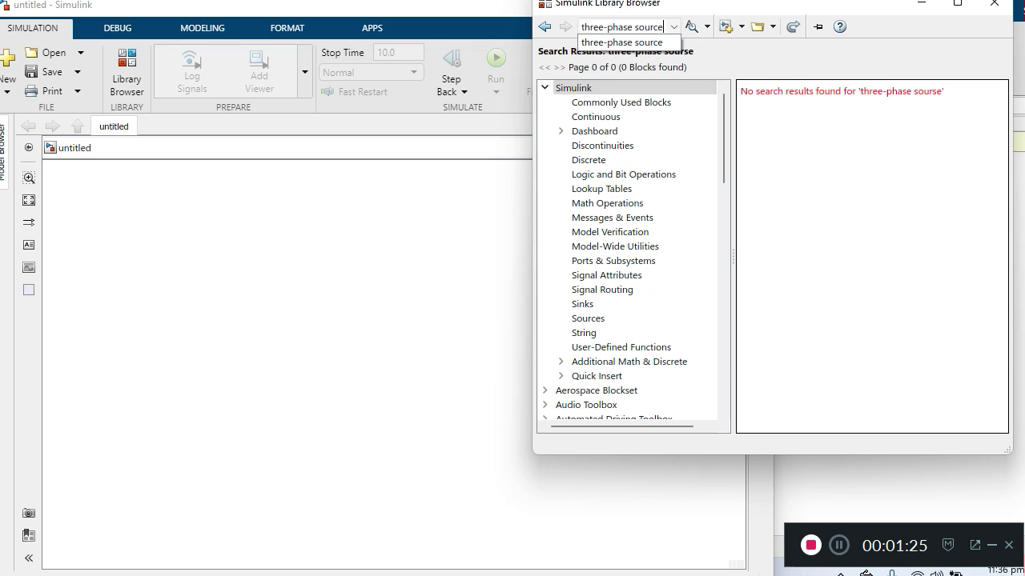
{"action": "key", "text": "Return"}
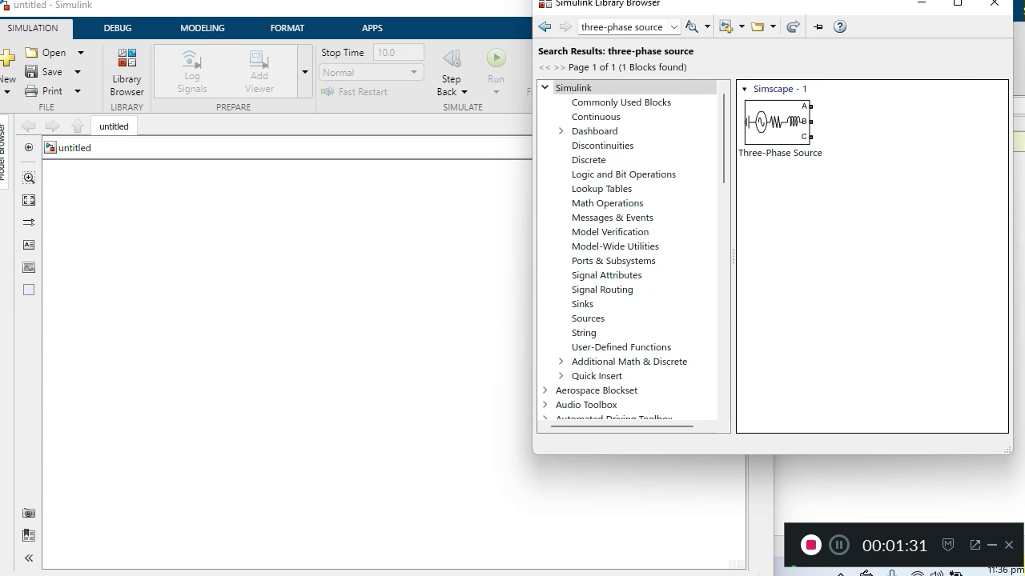
{"action": "left_click", "coordinate": [776, 121]}
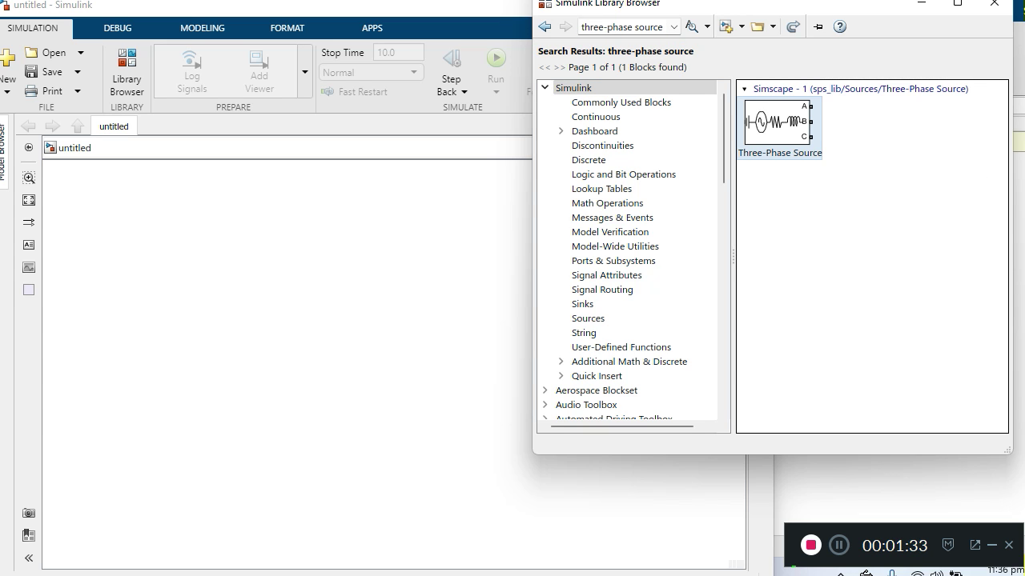
{"action": "left_click_drag", "start_coordinate": [776, 122], "coordinate": [99, 392]}
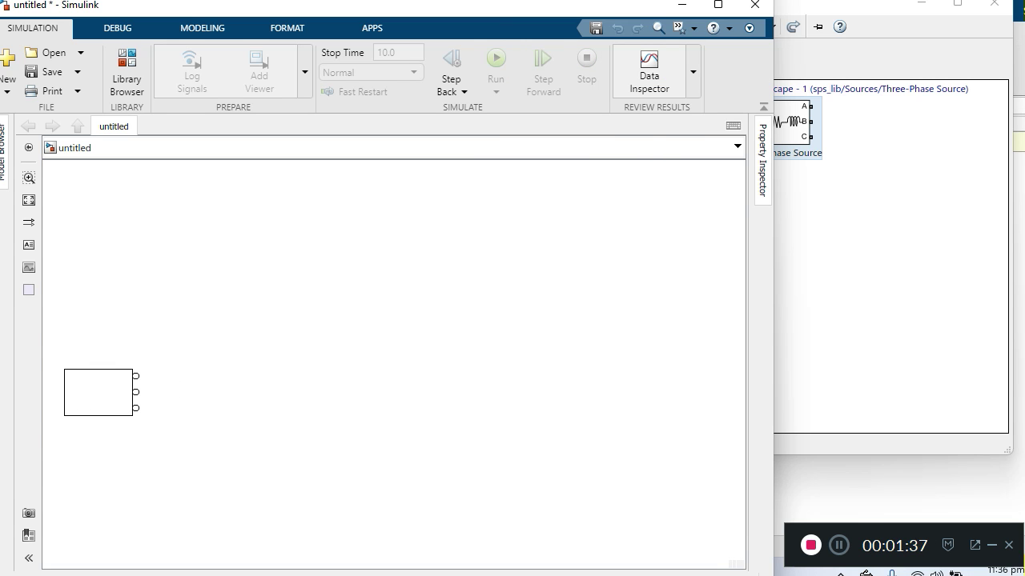
- Search the block library for "rlc" and place a Series RLC Branch block to the lower right of the three-phase source
{"action": "left_click", "coordinate": [889, 264]}
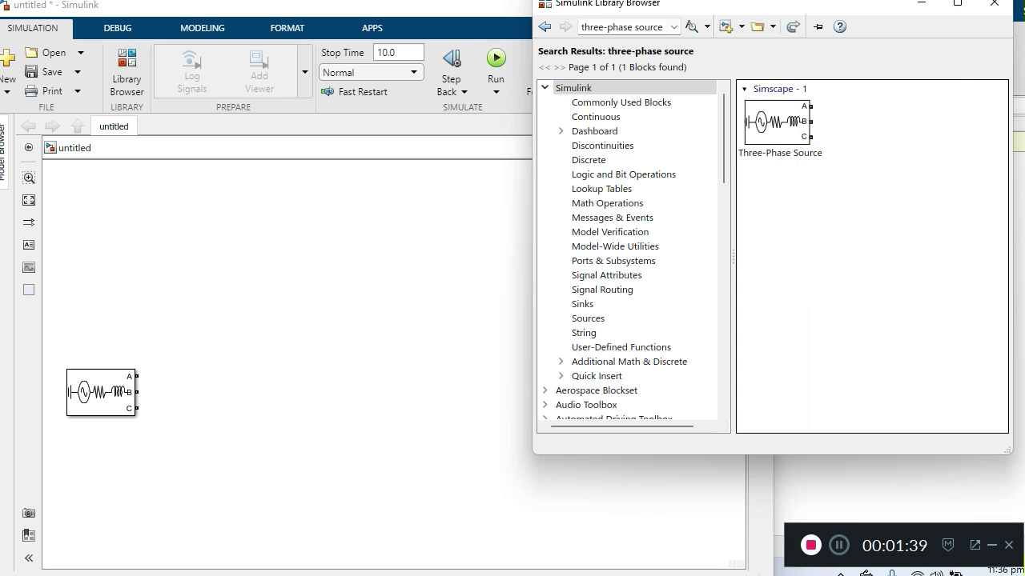
{"action": "double_click", "coordinate": [619, 26]}
{"action": "double_click", "coordinate": [619, 26]}
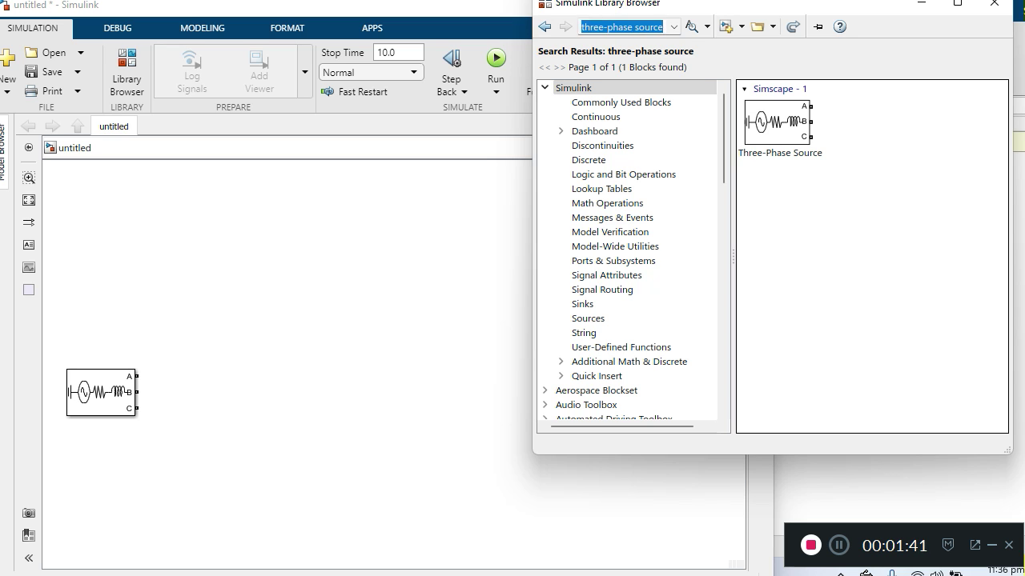
{"action": "left_click", "coordinate": [619, 26]}
{"action": "triple_click", "coordinate": [619, 27]}
{"action": "type", "text": "rlc"}
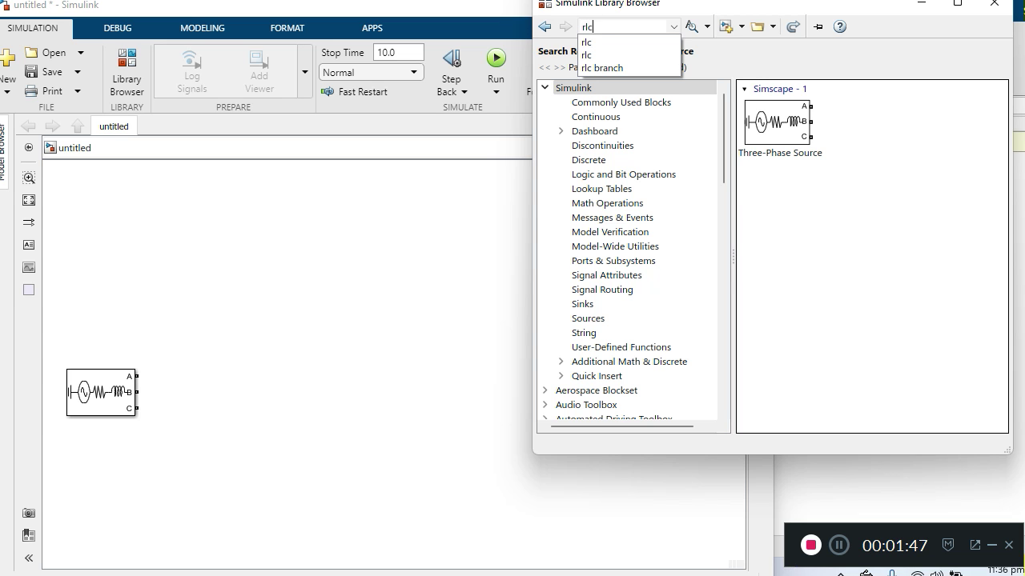
{"action": "key", "text": "Return"}
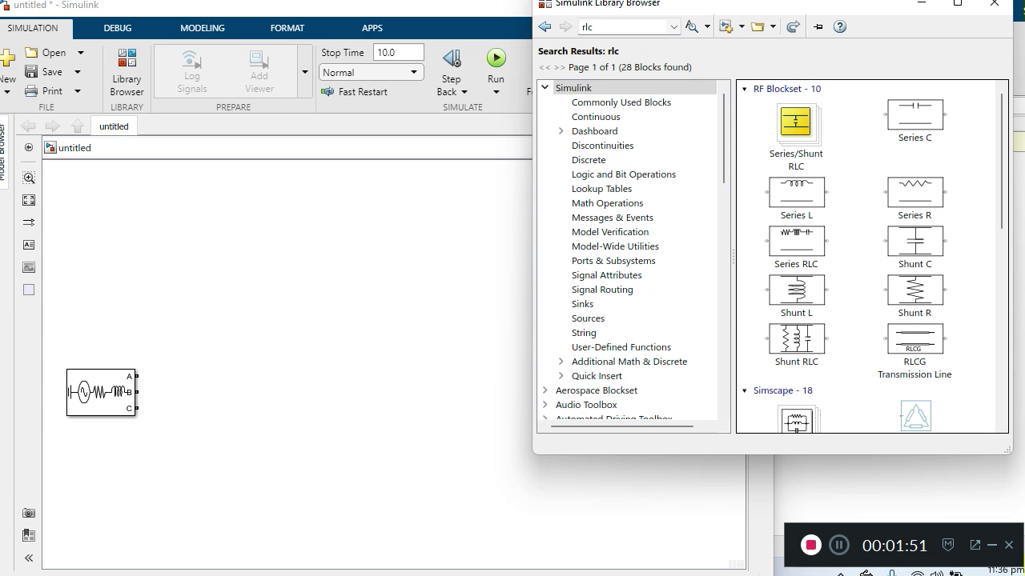
{"action": "scroll", "coordinate": [871, 256], "scroll_direction": "down", "scroll_amount": 3}
{"action": "scroll", "coordinate": [871, 256], "scroll_direction": "down", "scroll_amount": 6}
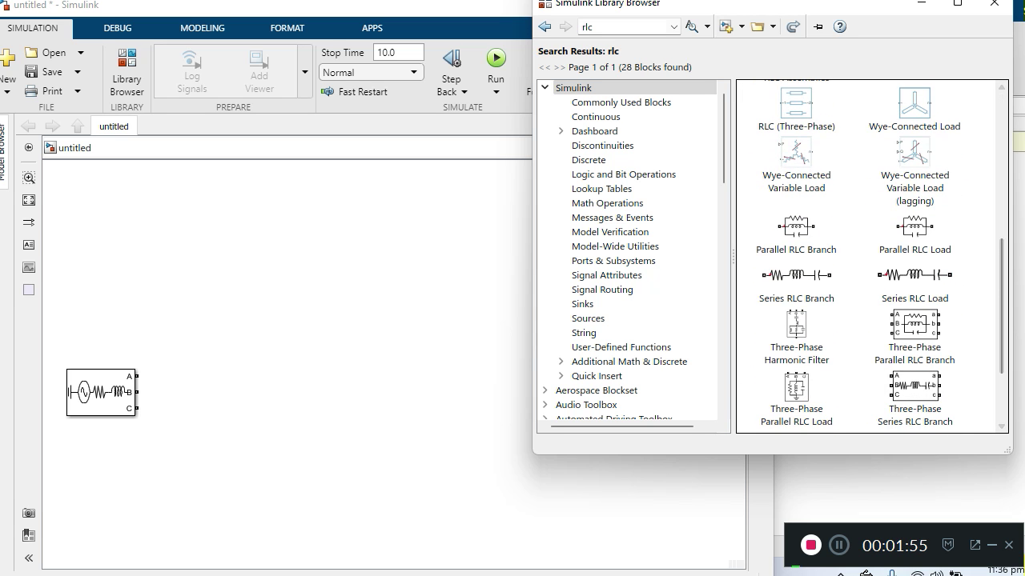
{"action": "left_click", "coordinate": [795, 275]}
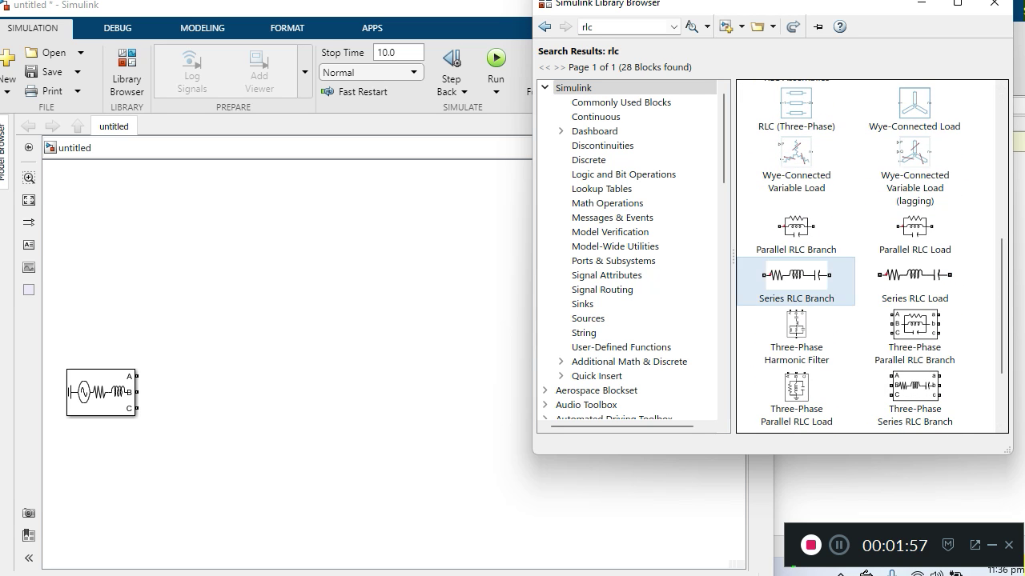
{"action": "left_click_drag", "start_coordinate": [795, 275], "coordinate": [416, 453]}
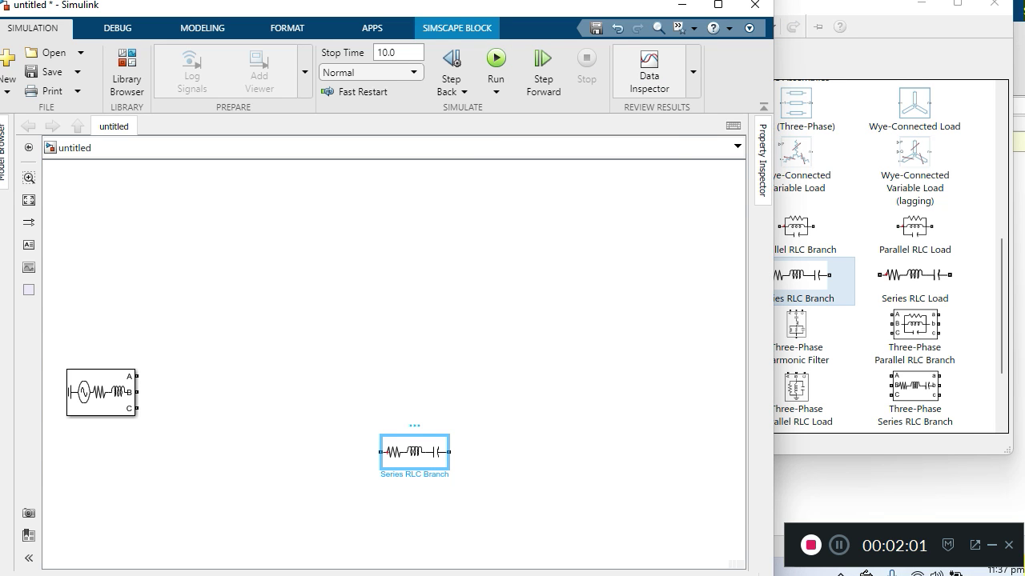
- Set the Series RLC Branch block's branch type to RL and accept the parameters
{"action": "double_click", "coordinate": [414, 452]}
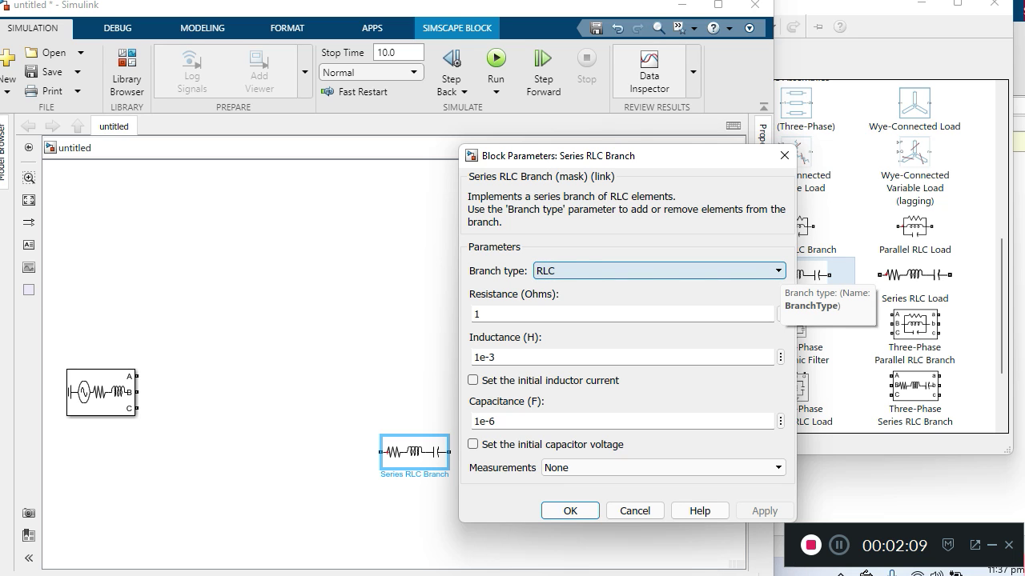
{"action": "left_click", "coordinate": [778, 271]}
{"action": "key", "text": "Down"}
{"action": "key", "text": "Down"}
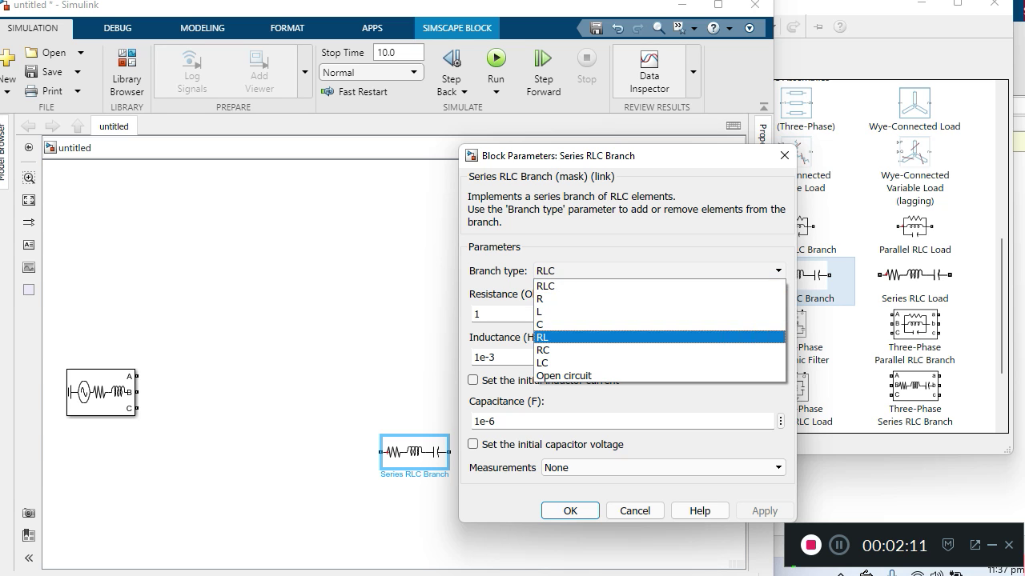
{"action": "key", "text": "Return"}
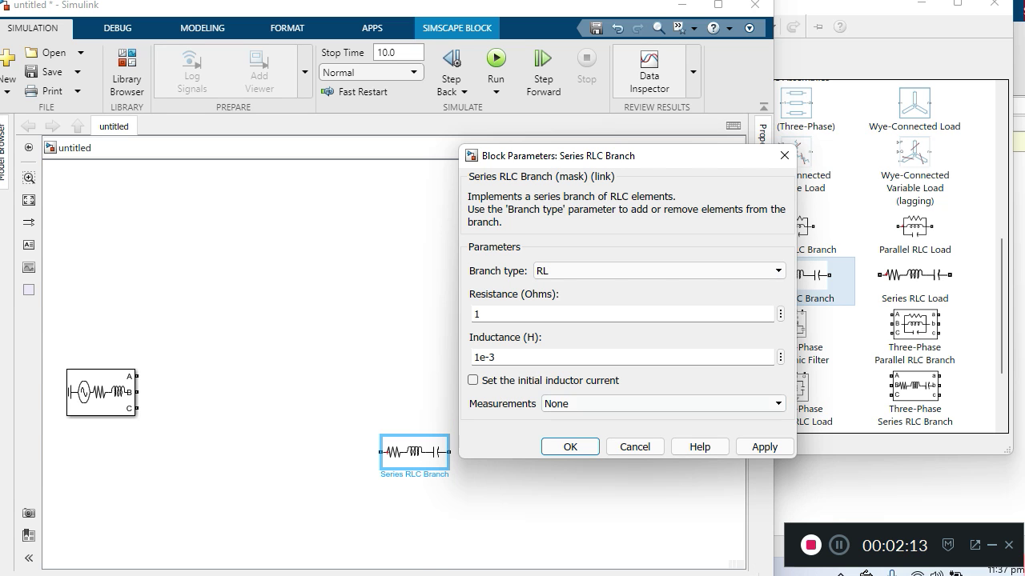
{"action": "key", "text": "Return"}
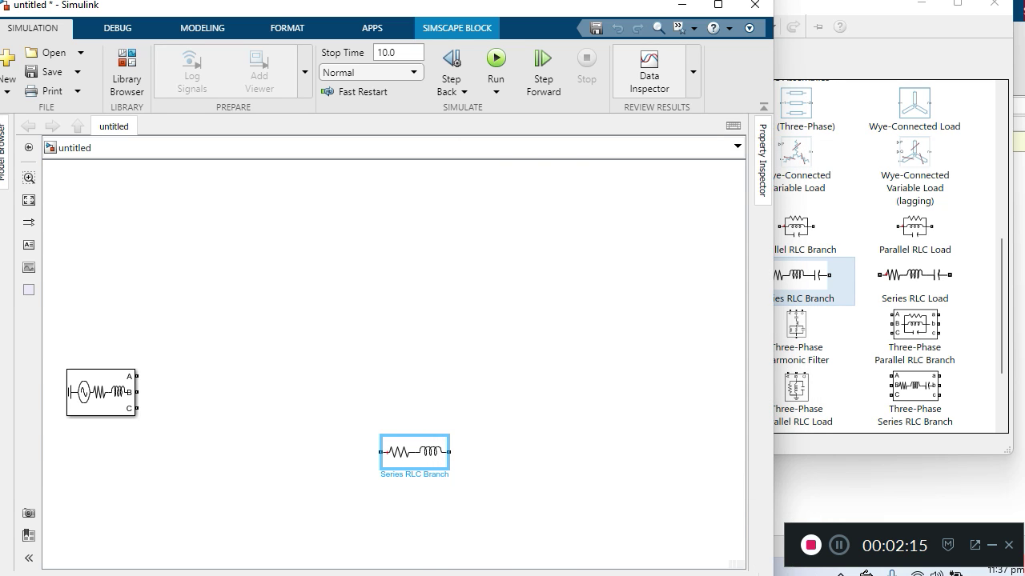
- Move the RL branch down and to the right, and place a copy of it above and to its left
{"action": "left_click_drag", "start_coordinate": [414, 452], "coordinate": [477, 460]}
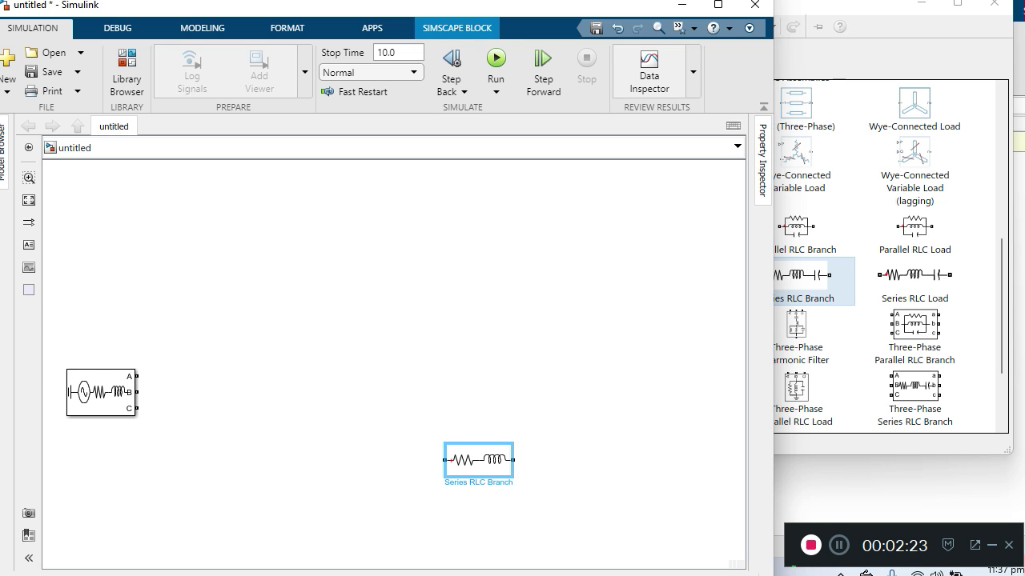
{"action": "key", "text": "ctrl+v"}
{"action": "left_click_drag", "start_coordinate": [438, 416], "coordinate": [414, 391]}
{"action": "left_click_drag", "start_coordinate": [479, 460], "coordinate": [490, 484]}
{"action": "left_click", "coordinate": [414, 393]}
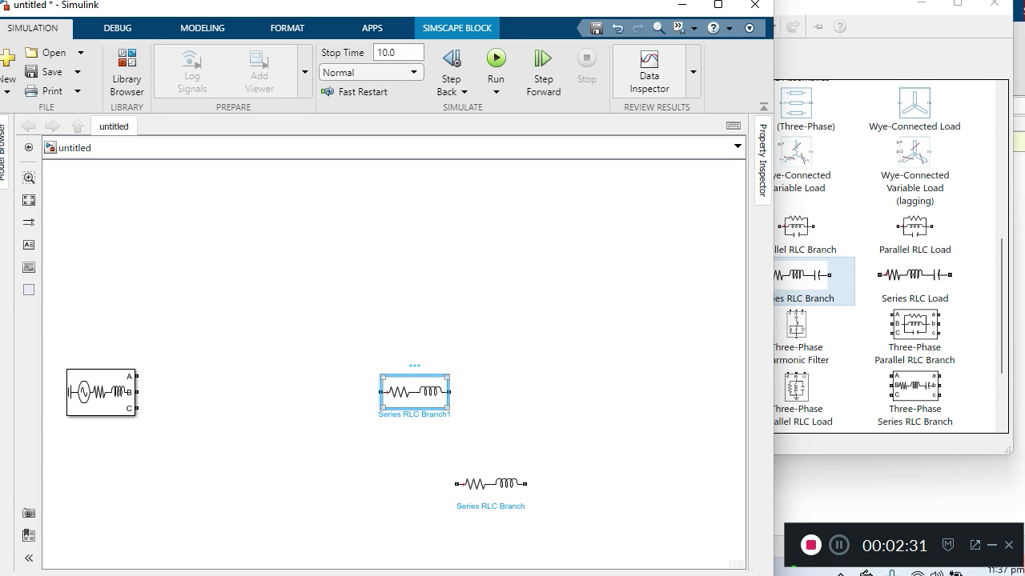
- Rotate the copied RL branch clockwise to vertical and move it slightly upward
{"action": "right_click", "coordinate": [423, 393]}
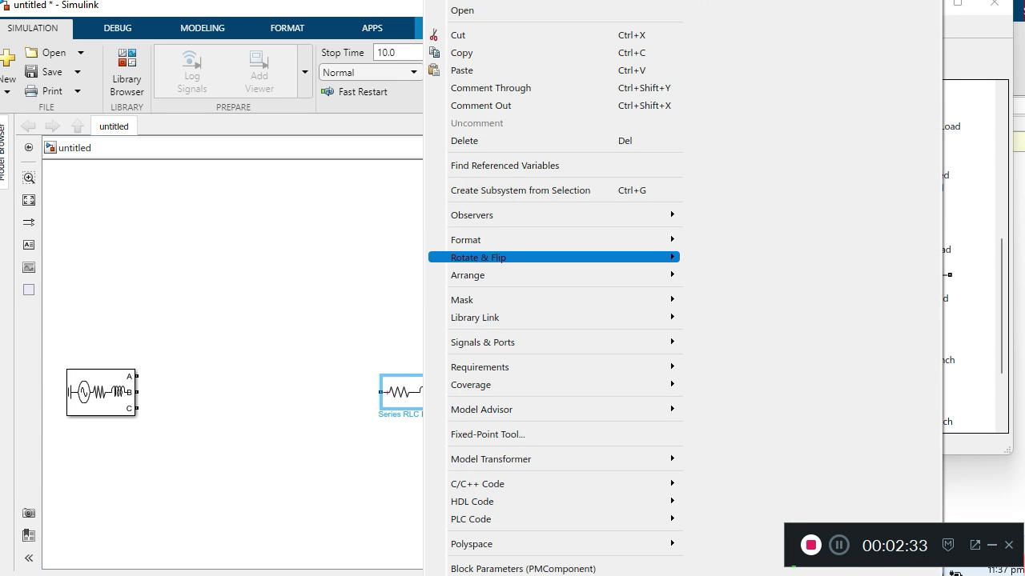
{"action": "mouse_move", "coordinate": [512, 257]}
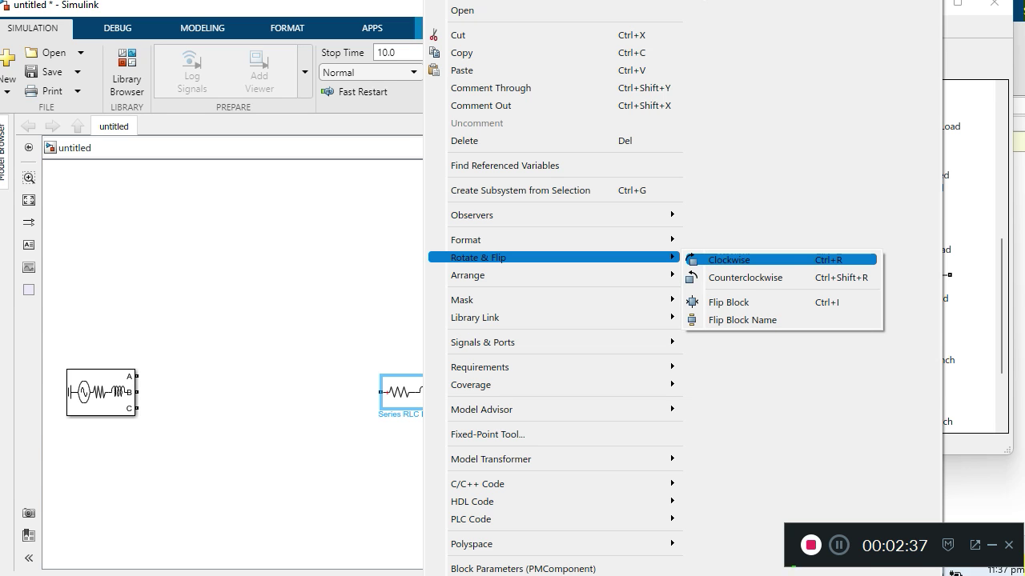
{"action": "left_click", "coordinate": [729, 259]}
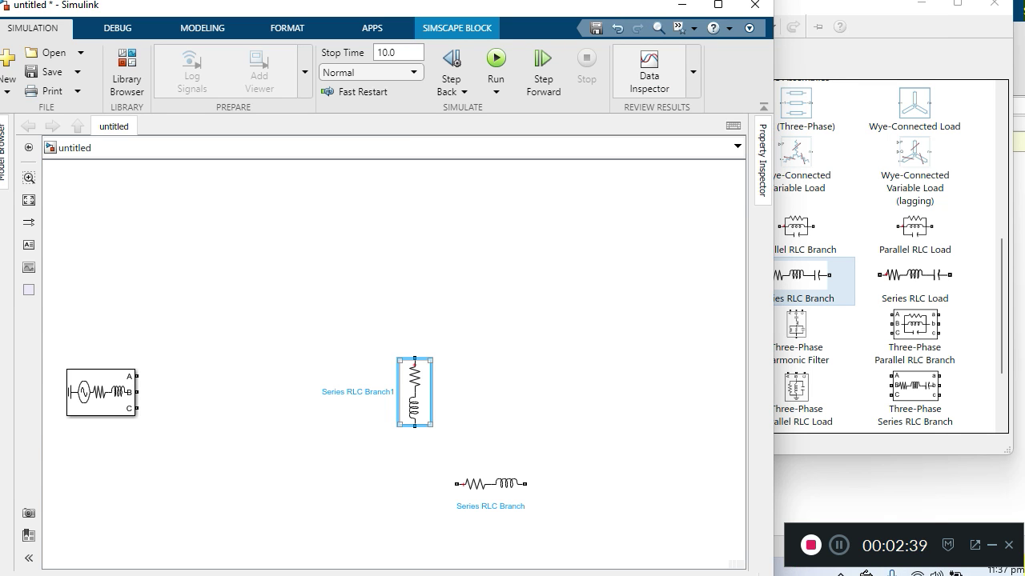
{"action": "left_click_drag", "start_coordinate": [414, 392], "coordinate": [414, 372]}
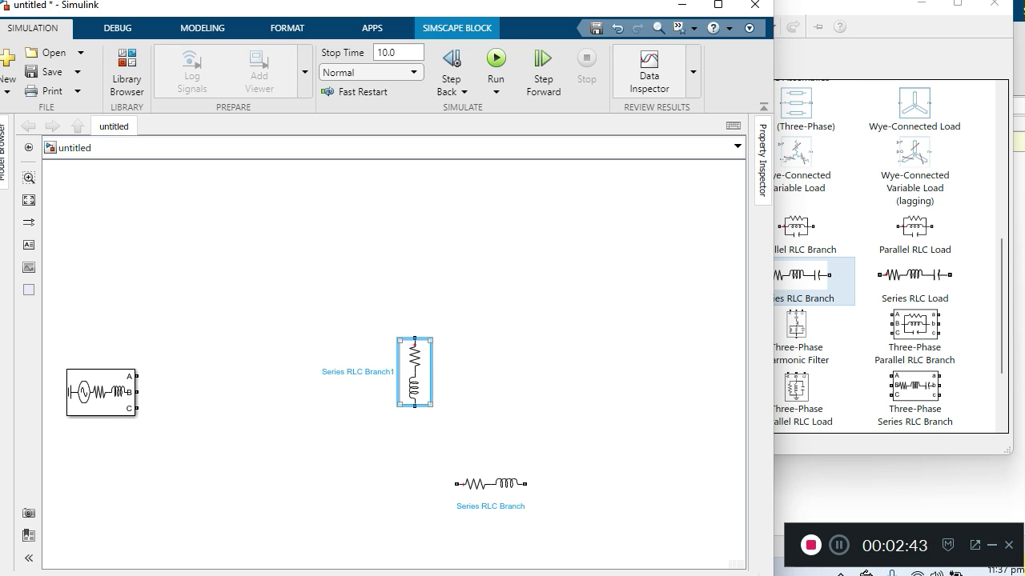
- Place a copy of the vertical RL branch to its right and connect the copy's lower port to the horizontal branch's right port
{"action": "left_click_drag", "start_coordinate": [414, 372], "coordinate": [587, 384]}
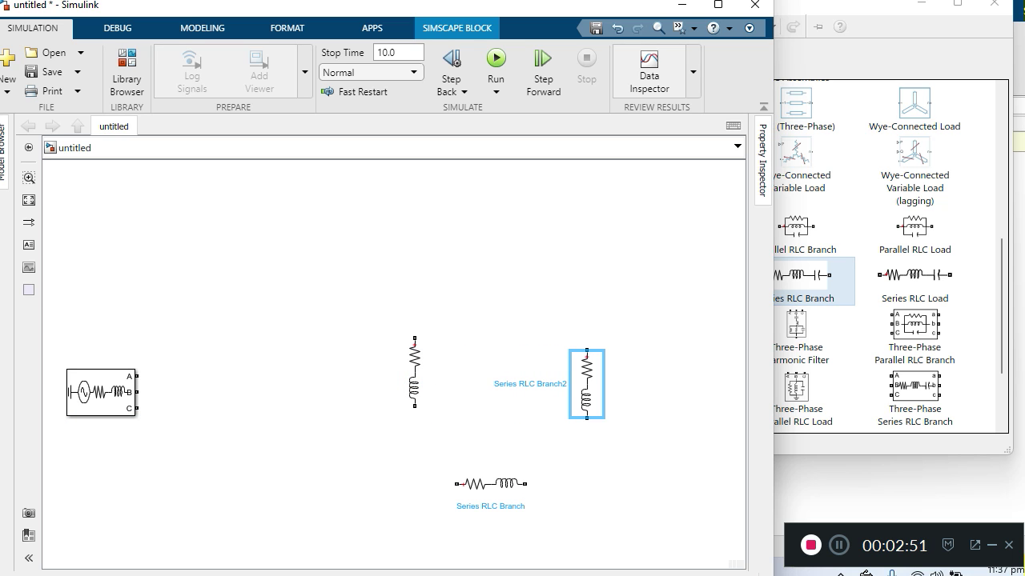
{"action": "left_click", "coordinate": [526, 485]}
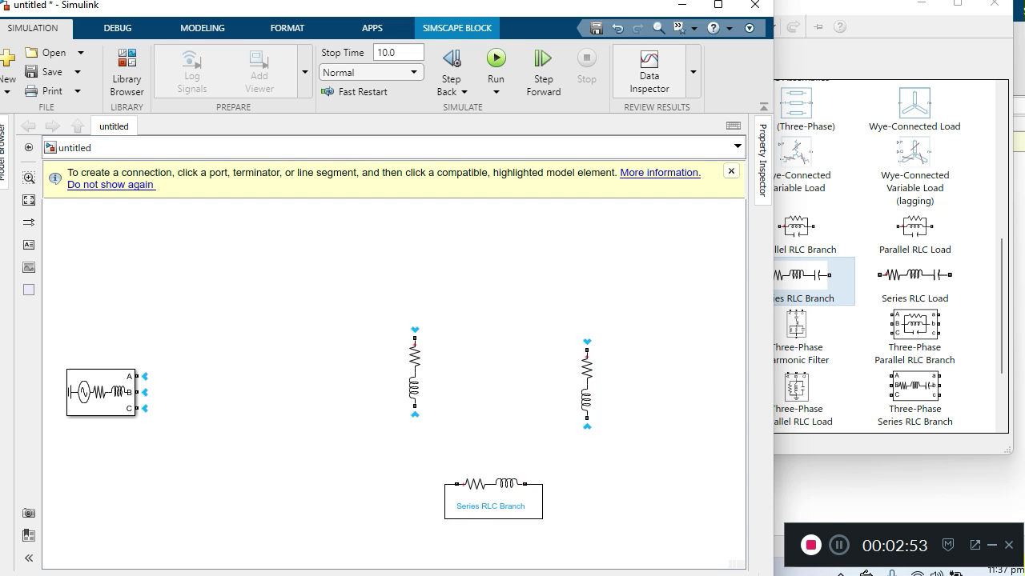
{"action": "left_click", "coordinate": [587, 429]}
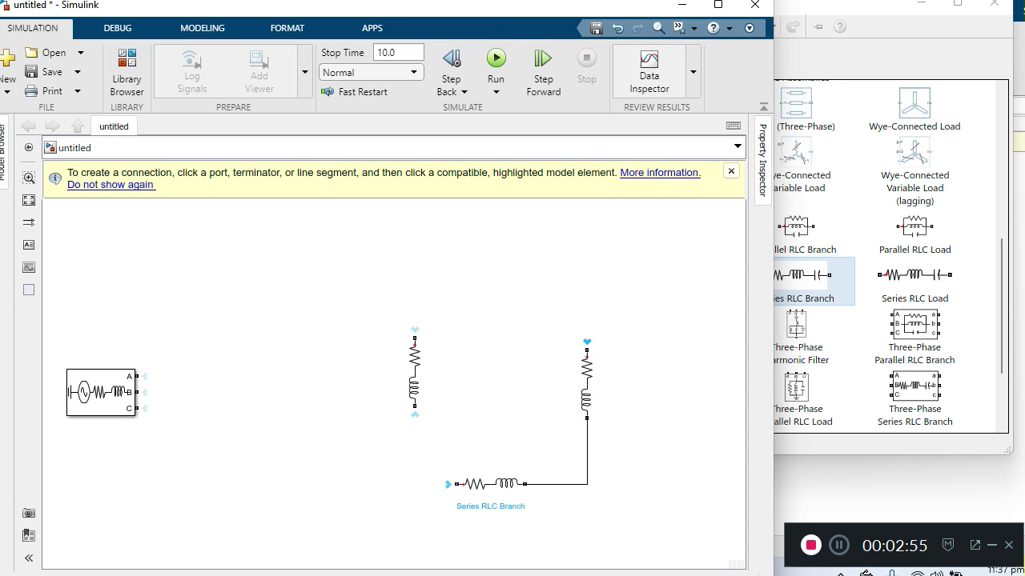
- Close the load loop by connecting the horizontal branch's left port to the left vertical branch's lower port, and both vertical branches' upper ports together
{"action": "left_click", "coordinate": [490, 484]}
{"action": "left_click_drag", "start_coordinate": [456, 484], "coordinate": [414, 406]}
{"action": "left_click", "coordinate": [414, 398]}
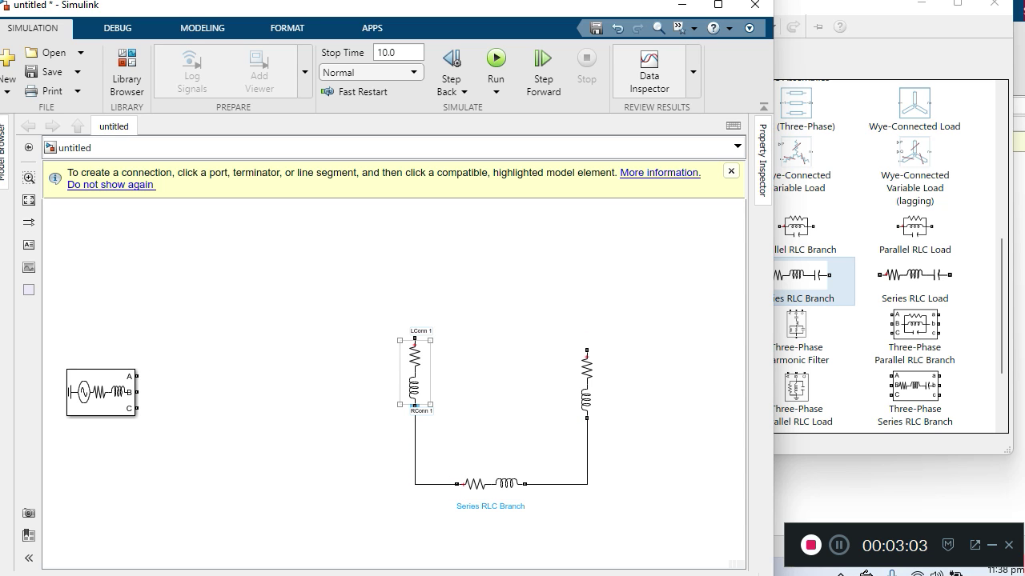
{"action": "left_click_drag", "start_coordinate": [415, 338], "coordinate": [588, 342]}
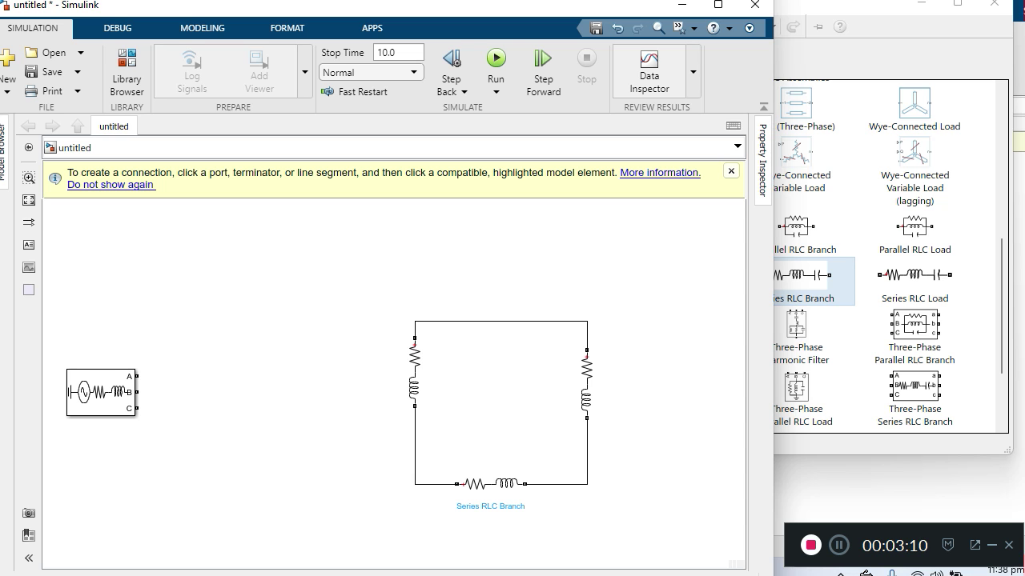
- Connect the source's phase A port to the load's top wire, routing it above the load and joining it midway between the vertical branches
{"action": "left_click_drag", "start_coordinate": [138, 376], "coordinate": [484, 321]}
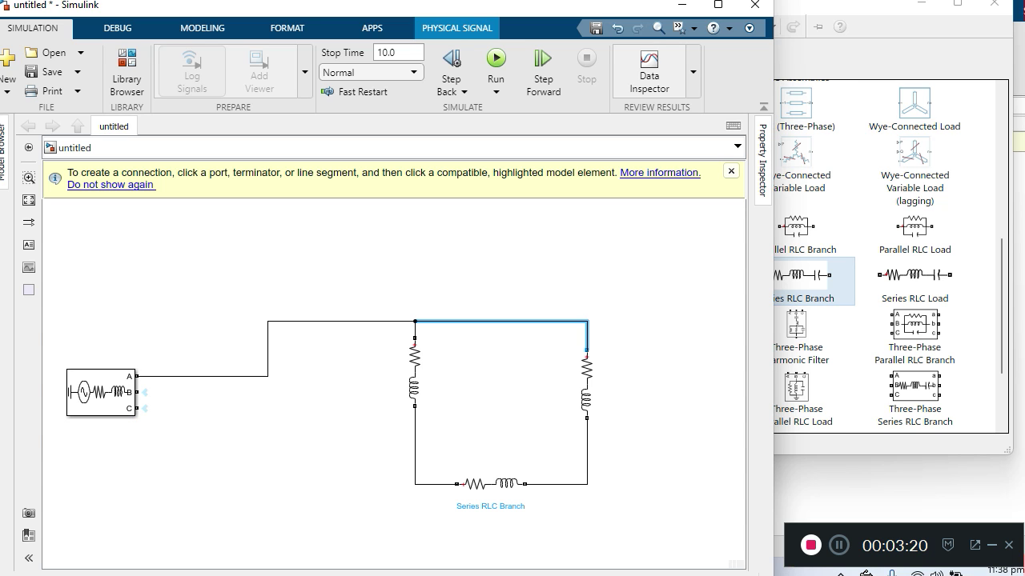
{"action": "left_click", "coordinate": [356, 321]}
{"action": "left_click_drag", "start_coordinate": [355, 321], "coordinate": [355, 280]}
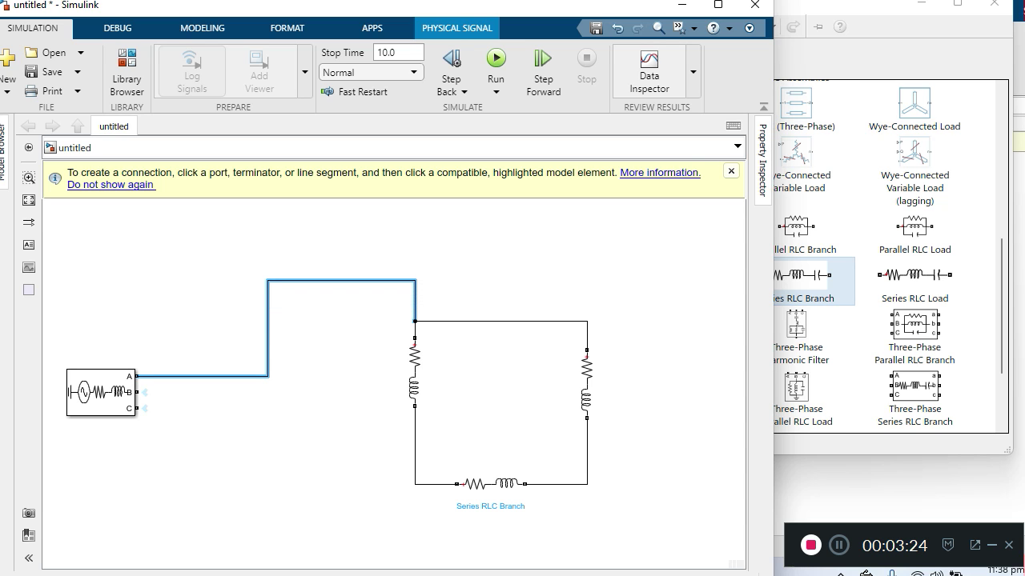
{"action": "left_click_drag", "start_coordinate": [414, 300], "coordinate": [495, 300]}
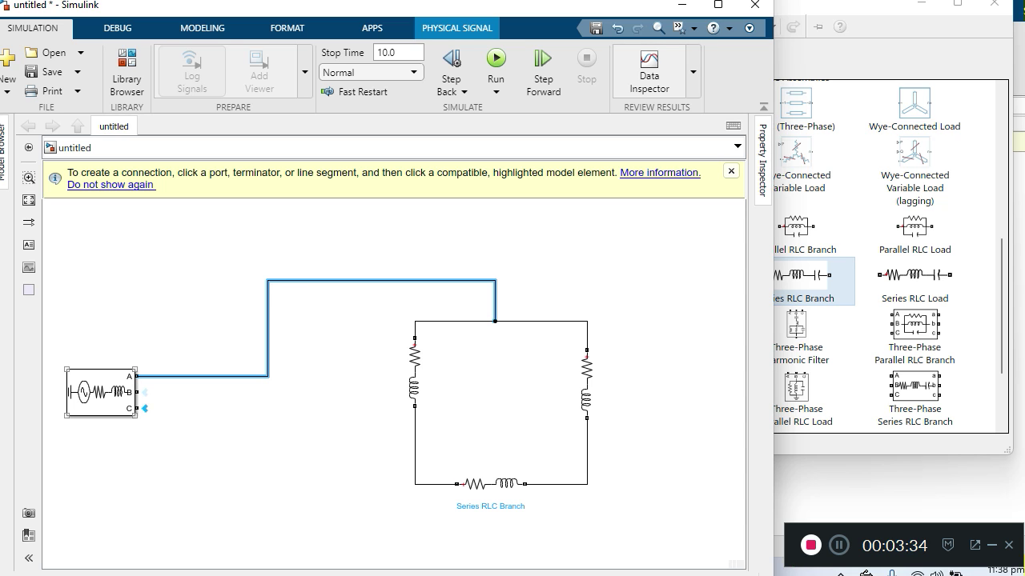
- Connect the source's phase B port to the load's lower-left node and lower its horizontal segment to run straight into the junction
{"action": "left_click_drag", "start_coordinate": [138, 392], "coordinate": [415, 471]}
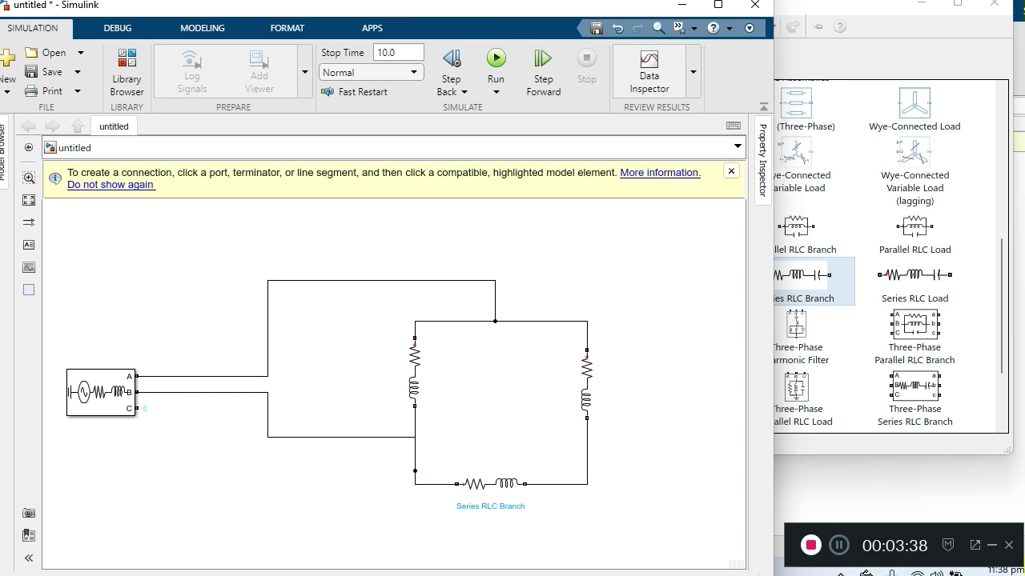
{"action": "left_click", "coordinate": [415, 469]}
{"action": "left_click", "coordinate": [341, 437]}
{"action": "left_click_drag", "start_coordinate": [341, 438], "coordinate": [341, 471]}
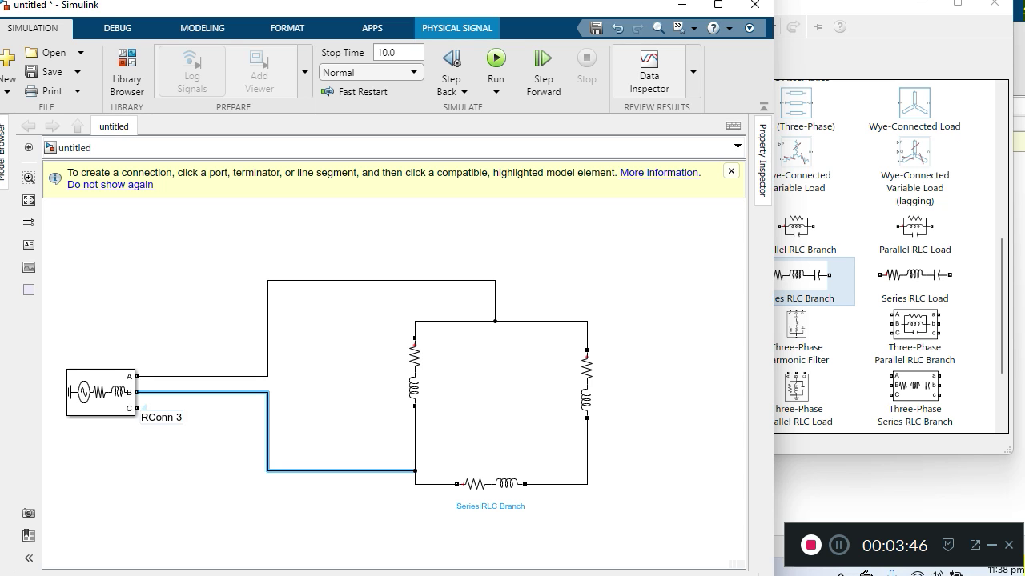
- Connect the source's phase C port to the load's lower-right node and route the wire beneath the horizontal RL branch
{"action": "left_click_drag", "start_coordinate": [139, 408], "coordinate": [587, 462]}
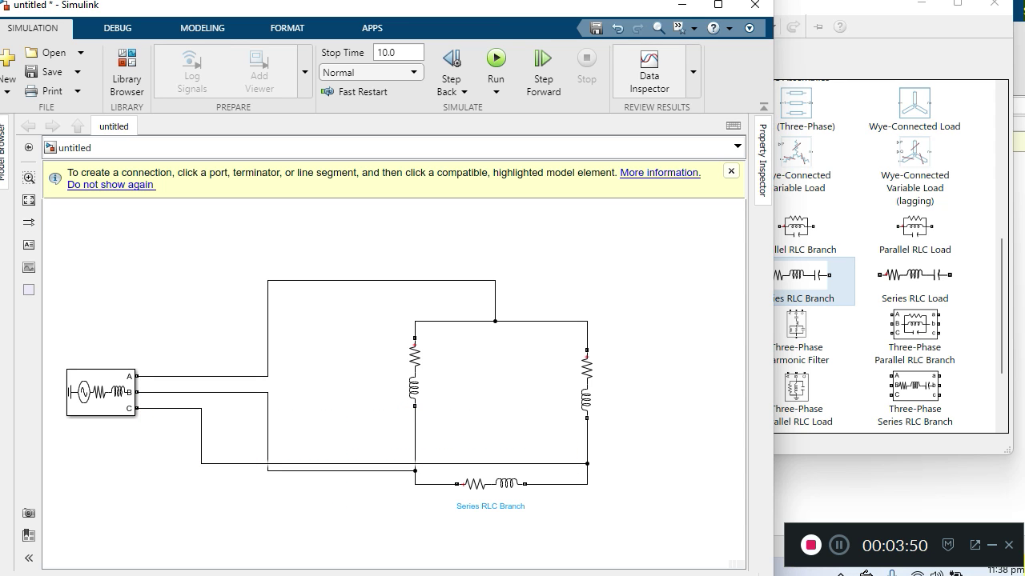
{"action": "left_click_drag", "start_coordinate": [587, 463], "coordinate": [587, 443]}
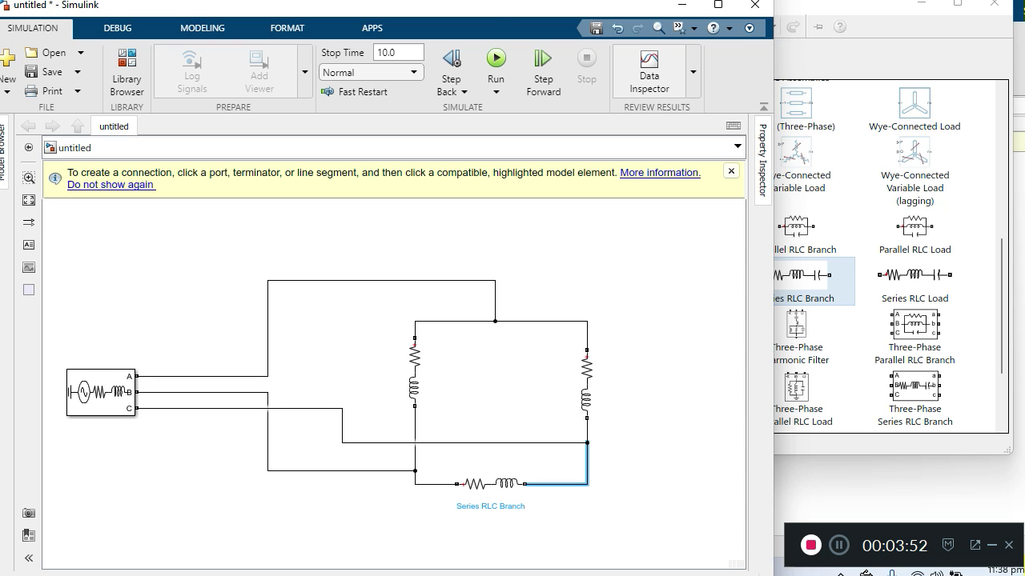
{"action": "left_click", "coordinate": [491, 443]}
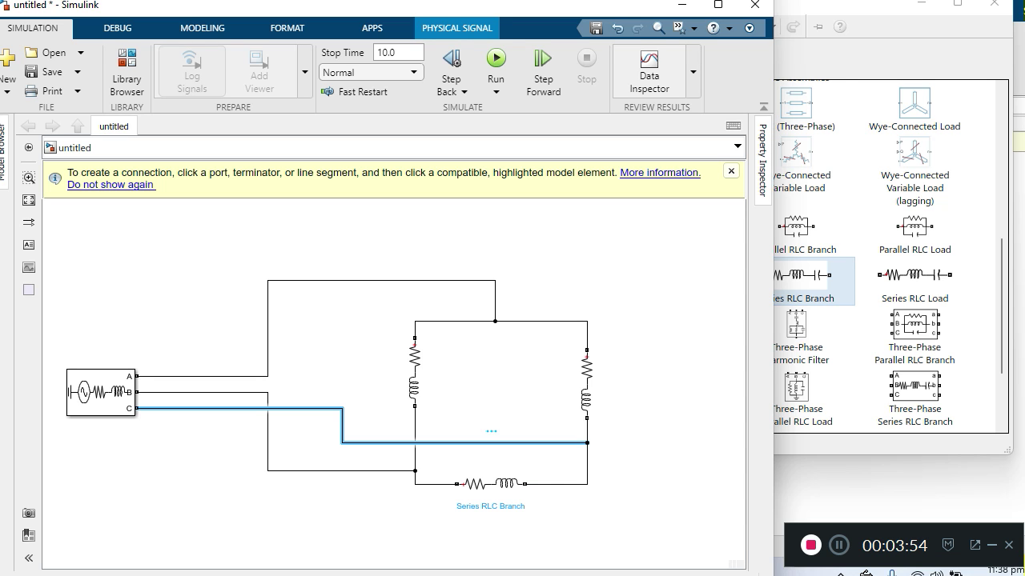
{"action": "left_click_drag", "start_coordinate": [492, 443], "coordinate": [492, 526]}
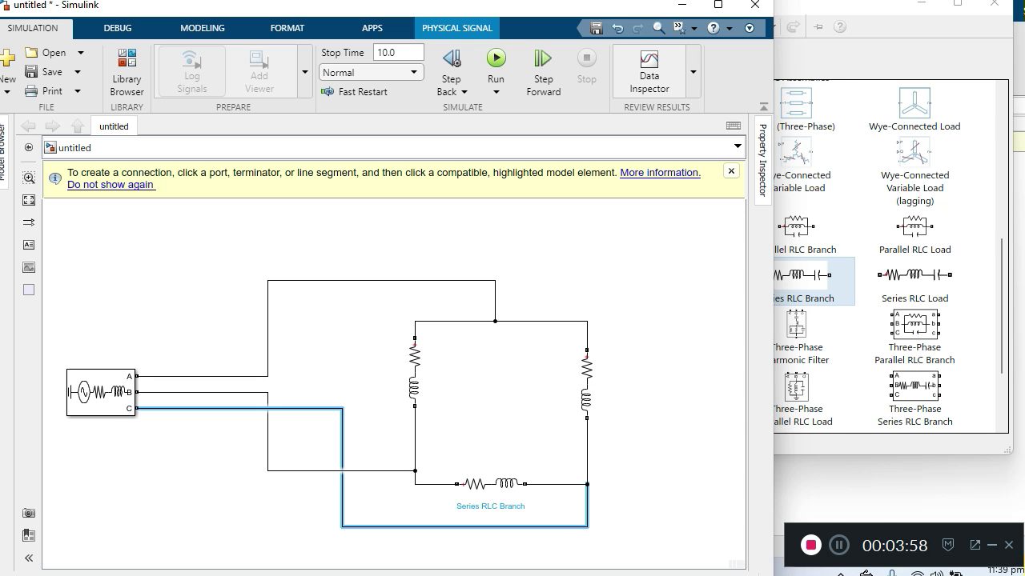
{"action": "left_click_drag", "start_coordinate": [587, 505], "coordinate": [604, 467]}
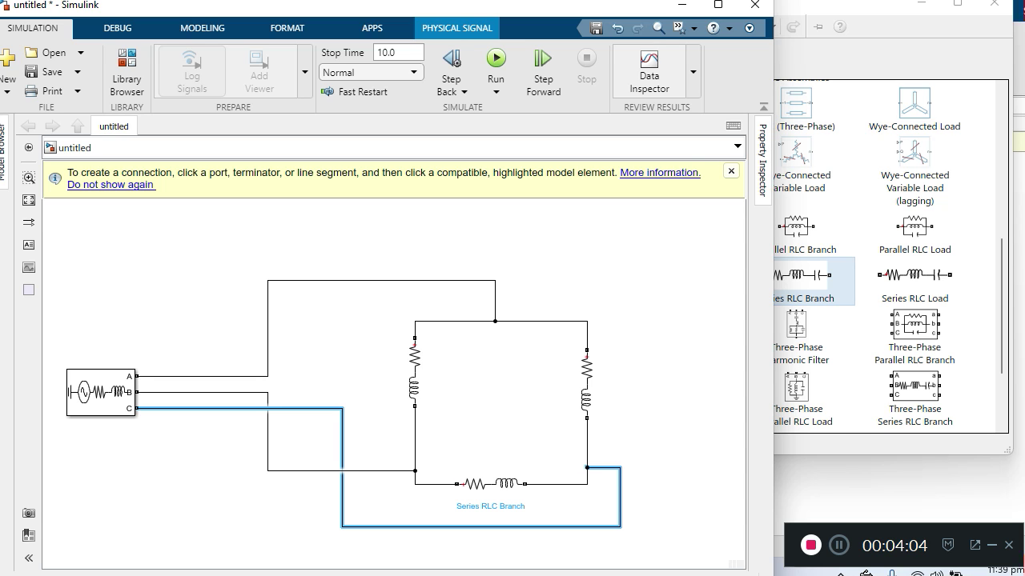
{"action": "key", "text": "Escape"}
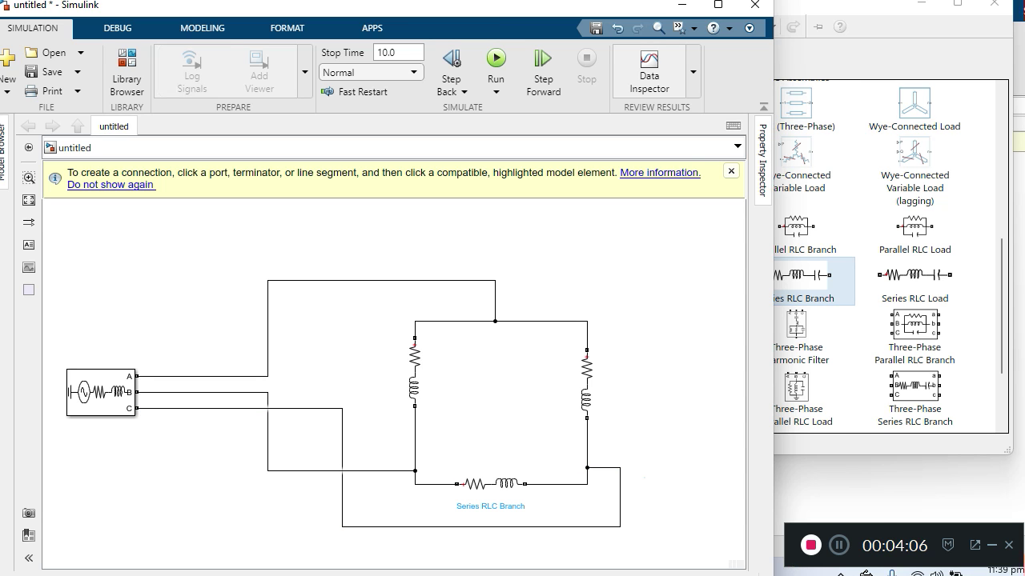
- Reroute the phase C wire to drop close to the source and run below the phase B wire without crossing it
{"action": "left_click", "coordinate": [284, 408]}
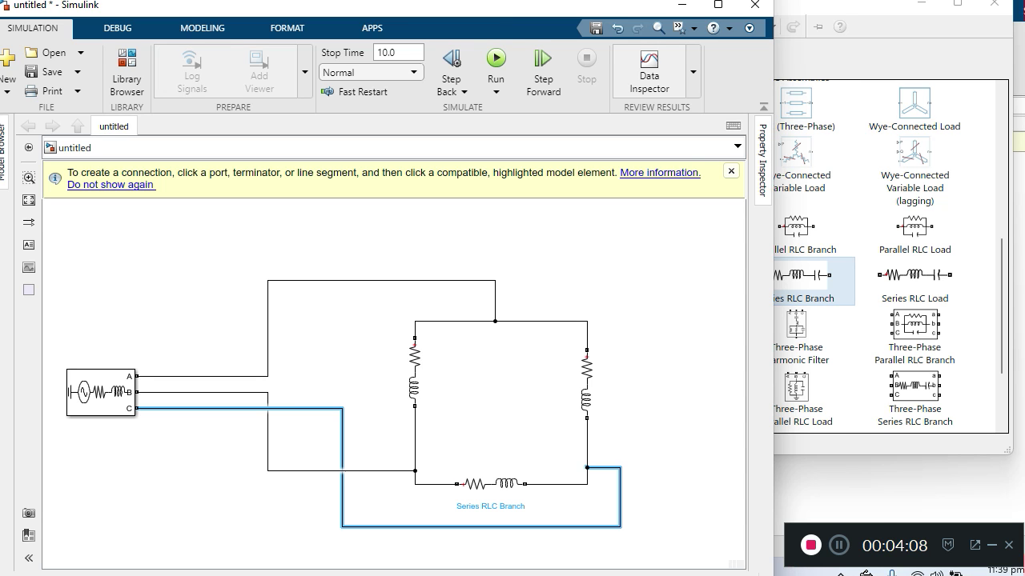
{"action": "left_click_drag", "start_coordinate": [284, 408], "coordinate": [284, 526]}
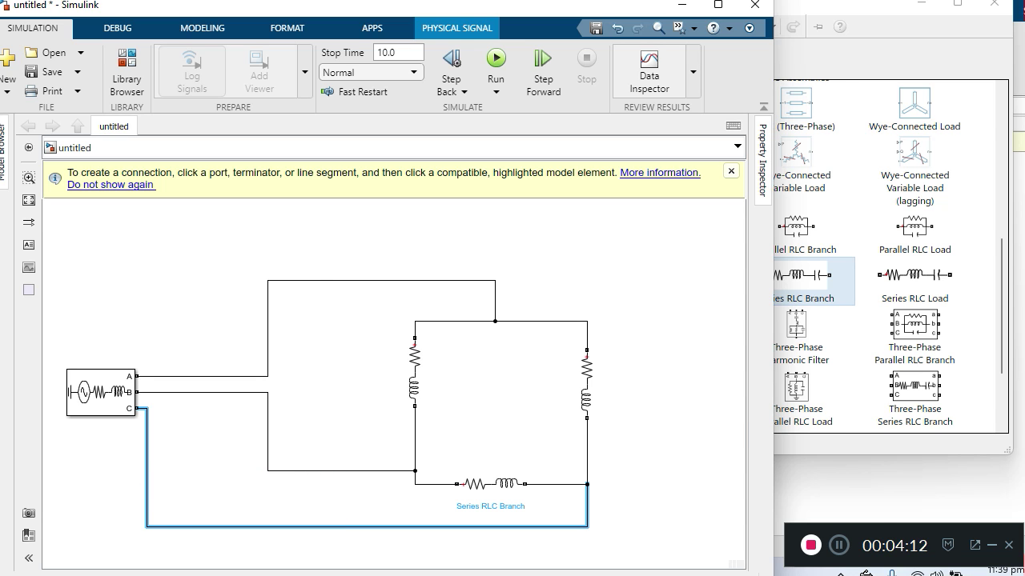
{"action": "left_click_drag", "start_coordinate": [146, 467], "coordinate": [180, 468]}
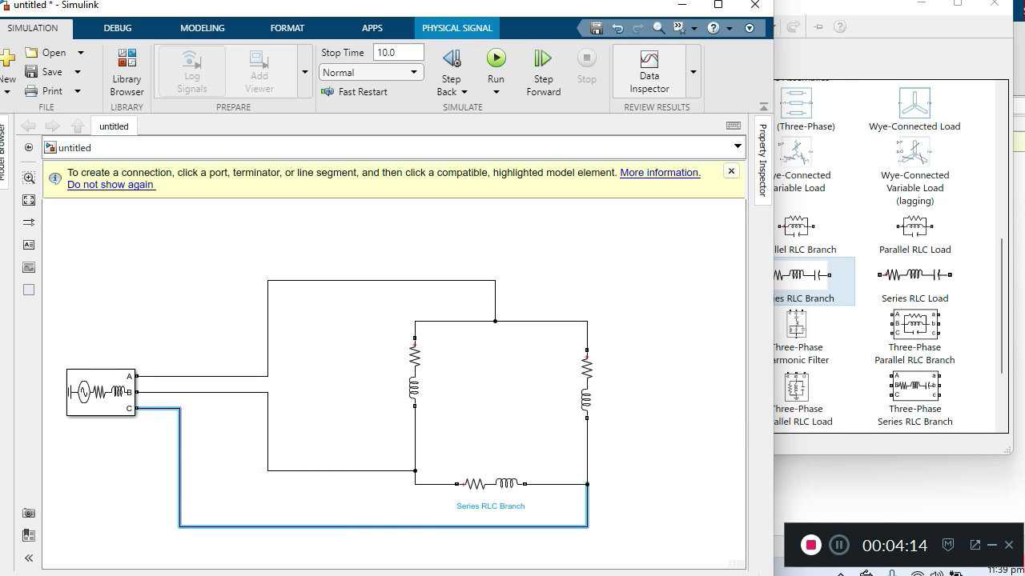
{"action": "left_click", "coordinate": [651, 376]}
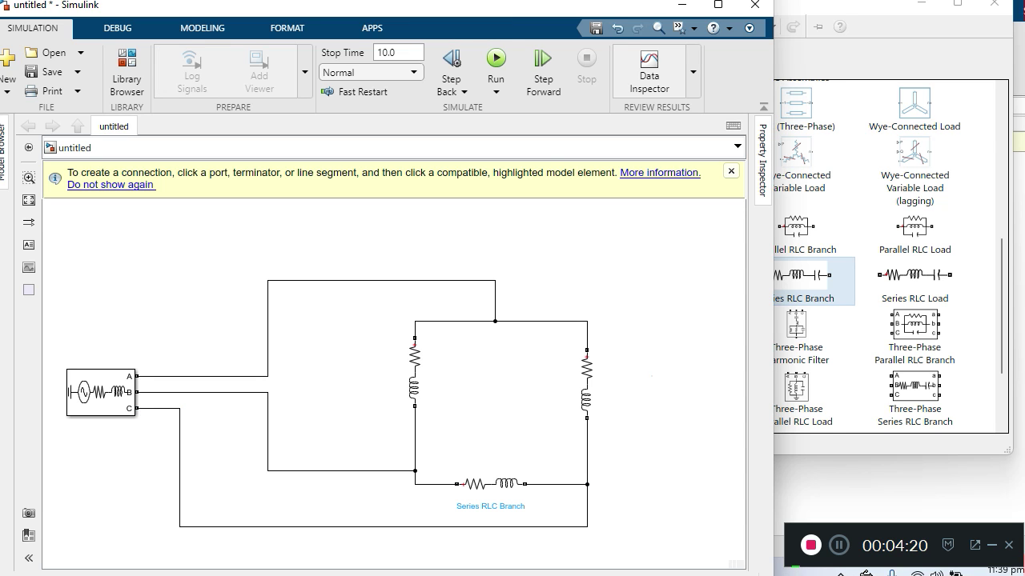
- Search the block library for a voltage measurement block
{"action": "left_click", "coordinate": [799, 360]}
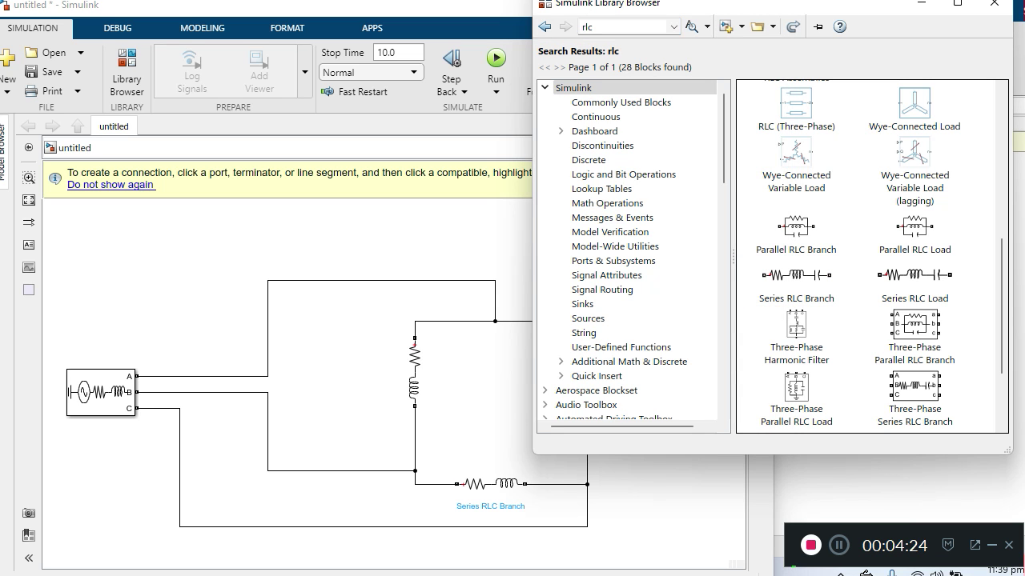
{"action": "double_click", "coordinate": [587, 26]}
{"action": "type", "text": "vo"}
{"action": "type", "text": "lage"}
{"action": "type", "text": " mea"}
{"action": "type", "text": "surement"}
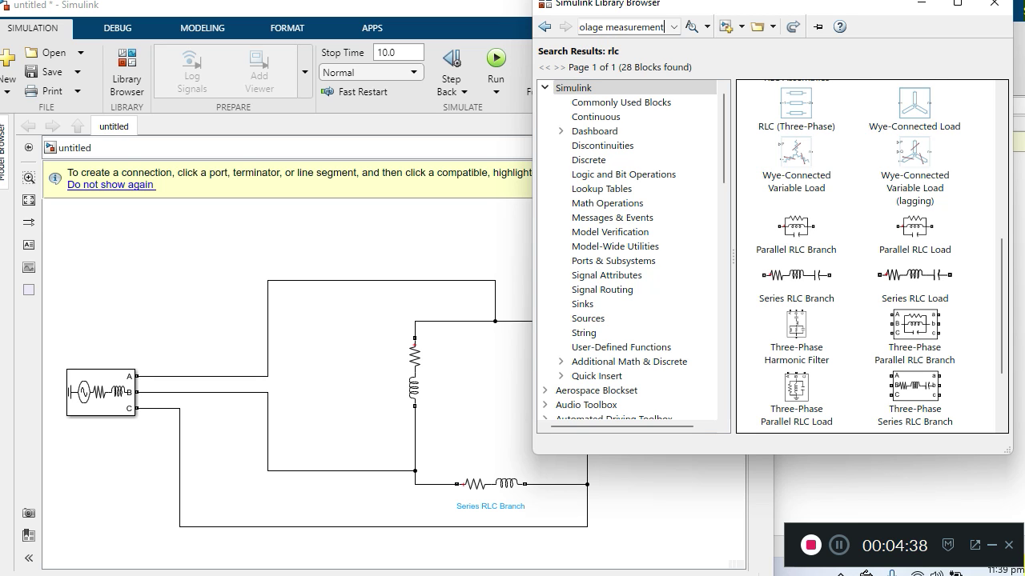
{"action": "key", "text": "ctrl+shift+Left"}
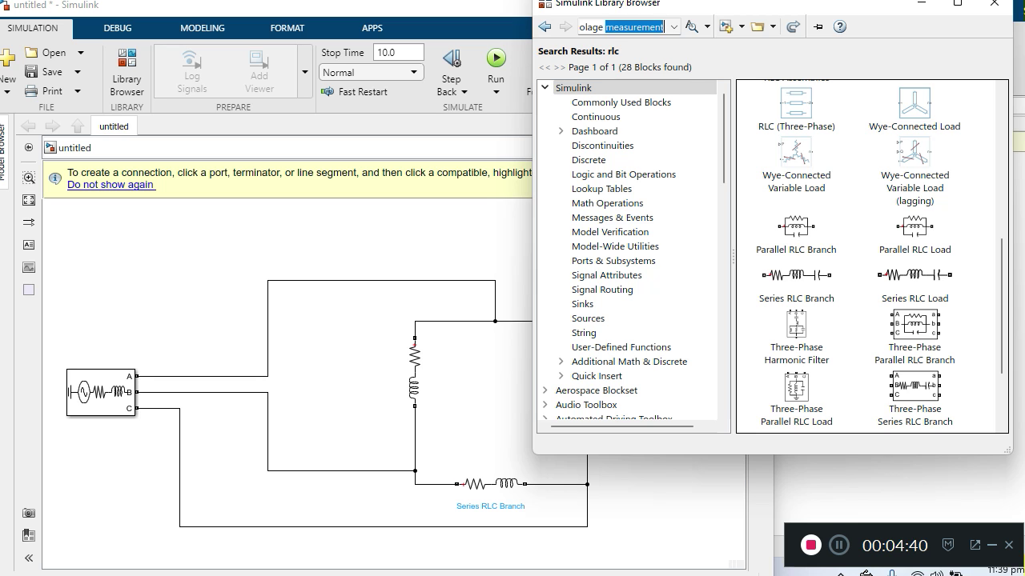
{"action": "key", "text": "Return"}
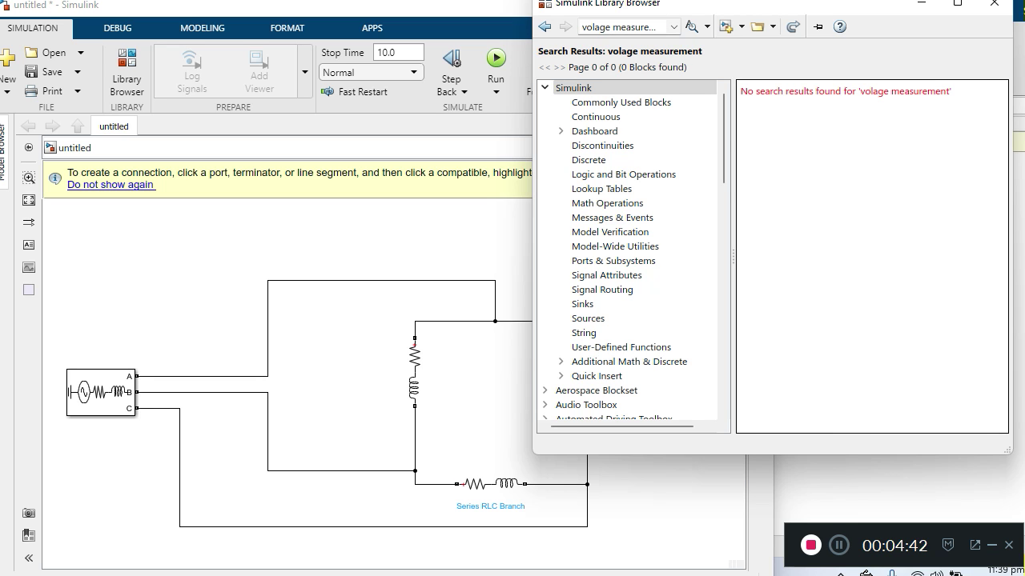
- Correct the library search term to "voltage measurement" and place a Voltage Measurement block above the phase A wire
{"action": "key", "text": "ctrl+shift+Left"}
{"action": "left_click", "coordinate": [664, 26]}
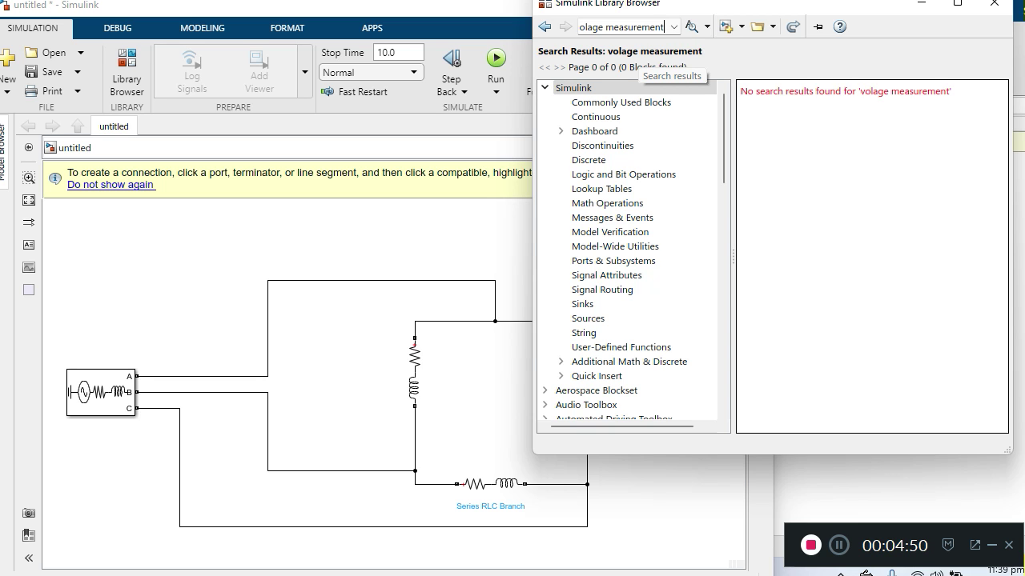
{"action": "left_click", "coordinate": [584, 27]}
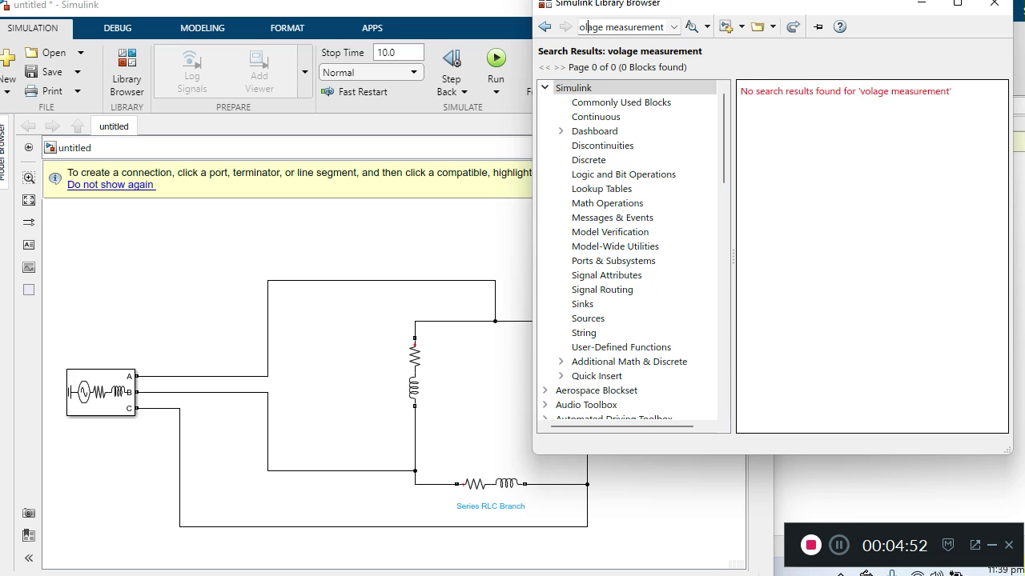
{"action": "type", "text": "t"}
{"action": "key", "text": "Return"}
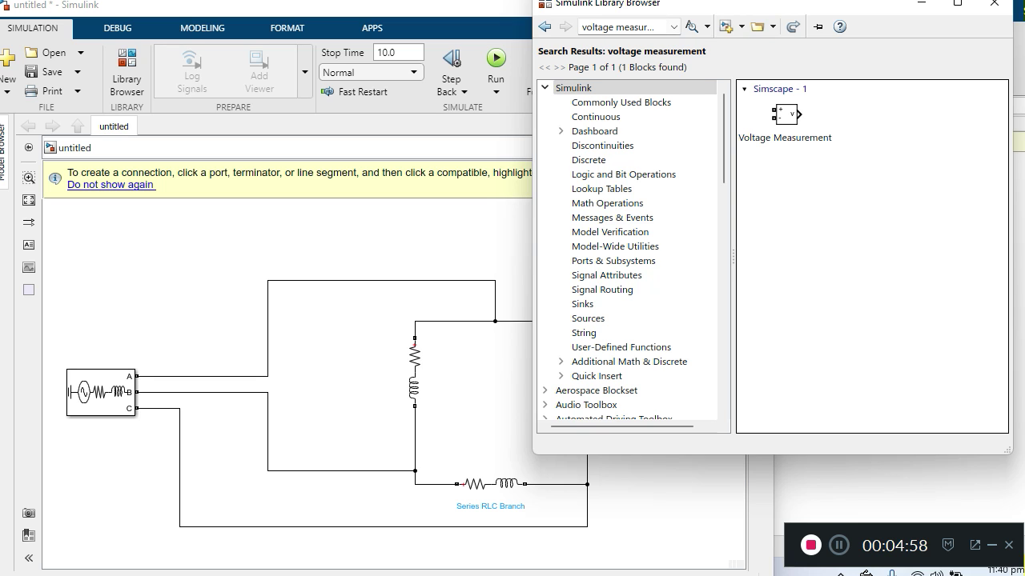
{"action": "left_click", "coordinate": [784, 120]}
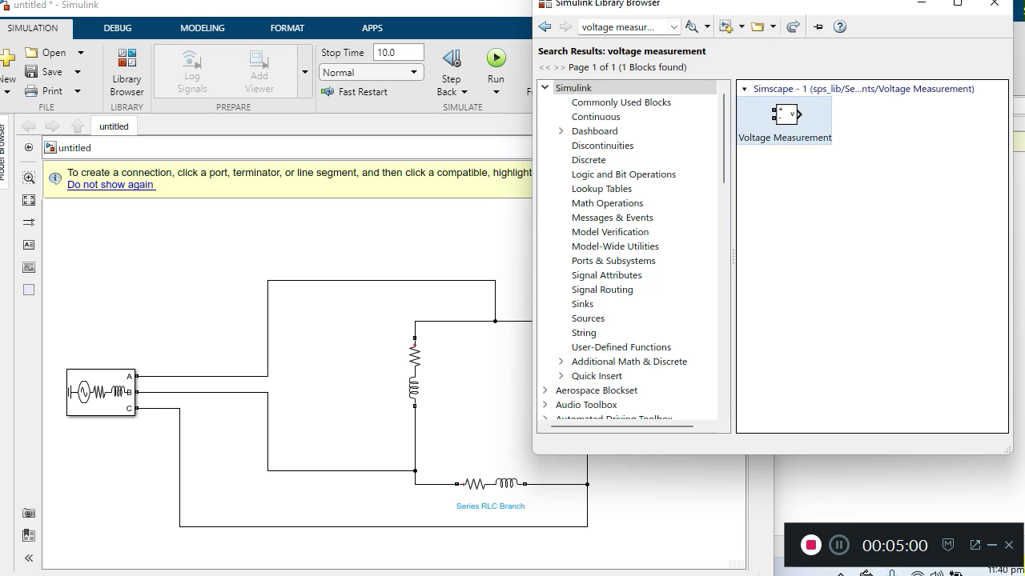
{"action": "left_click_drag", "start_coordinate": [784, 120], "coordinate": [318, 236]}
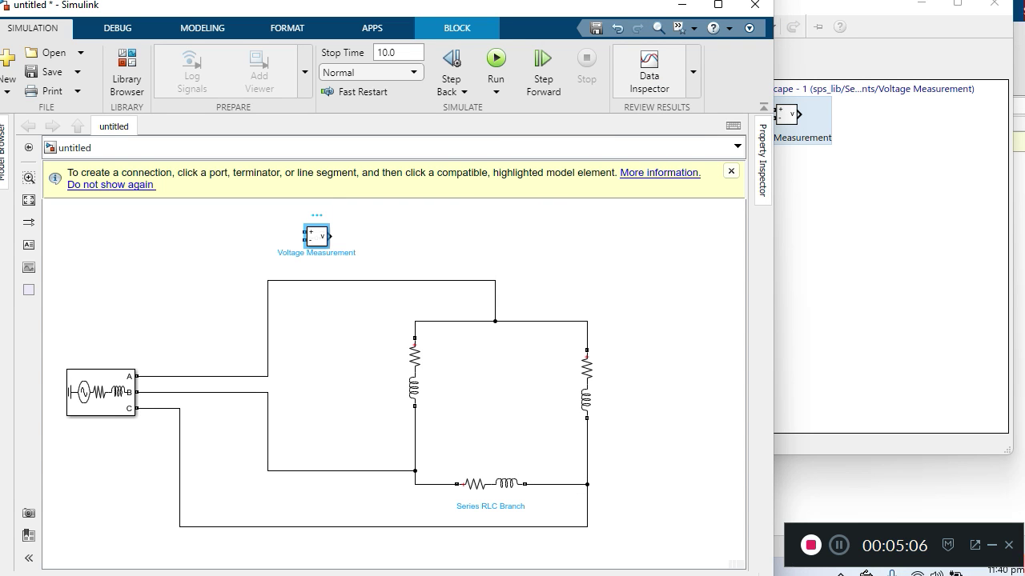
- Search the block library for "rms"
{"action": "key", "text": "alt+Tab"}
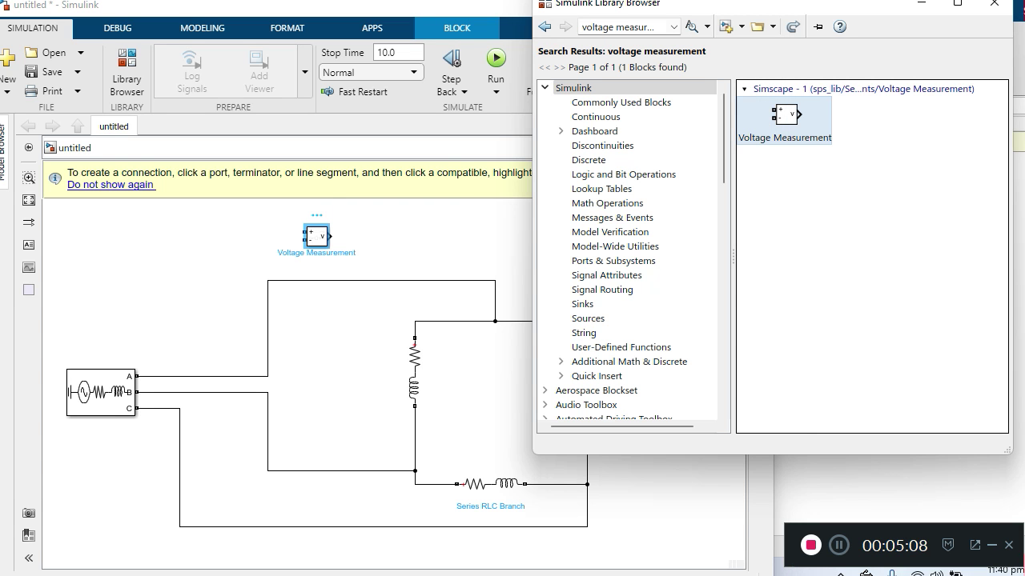
{"action": "left_click", "coordinate": [622, 27]}
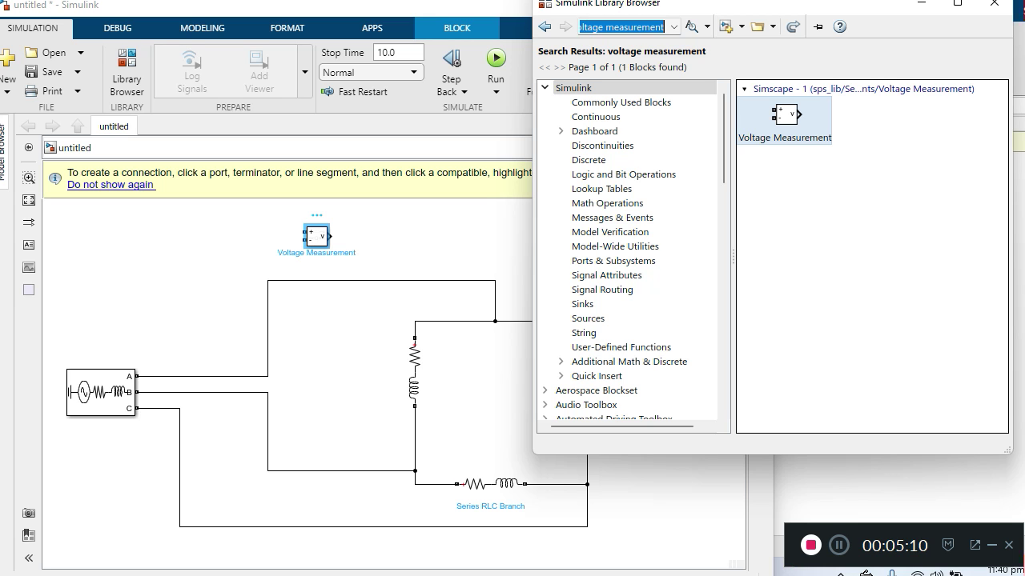
{"action": "type", "text": "rms"}
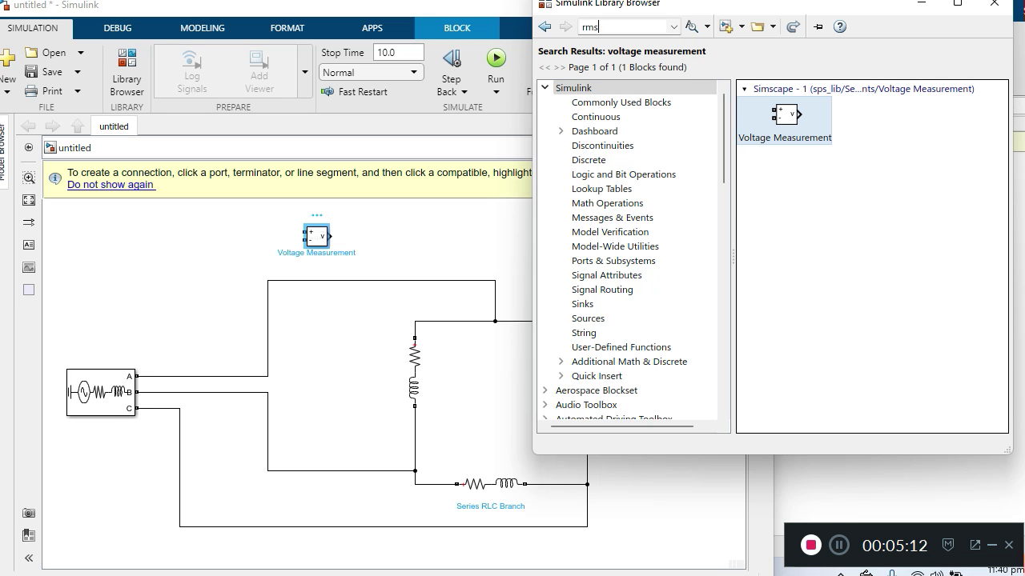
{"action": "key", "text": "Return"}
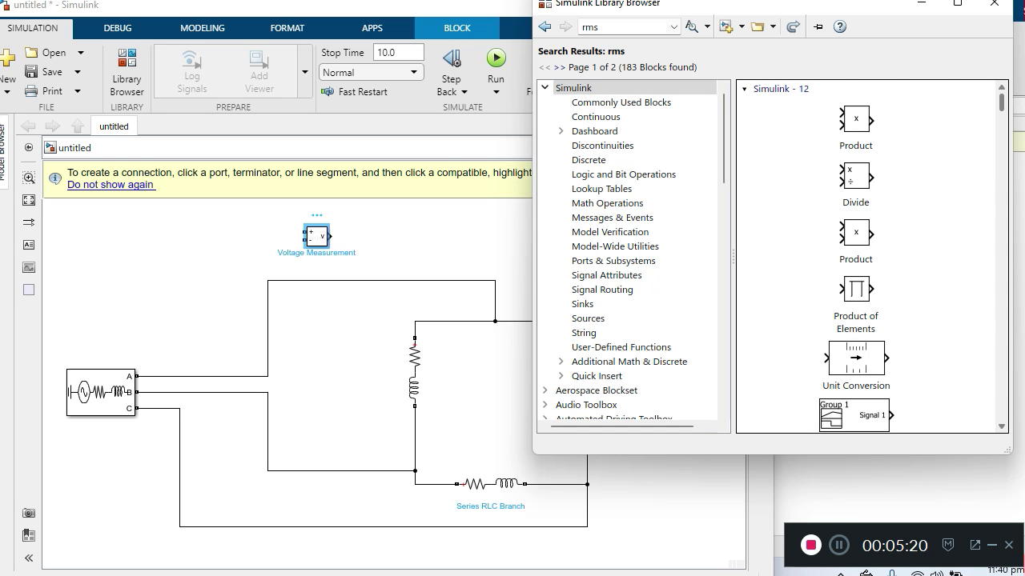
- Look through the "rms" search results for an RMS measurement block
{"action": "scroll", "coordinate": [868, 256], "scroll_direction": "down", "scroll_amount": 6}
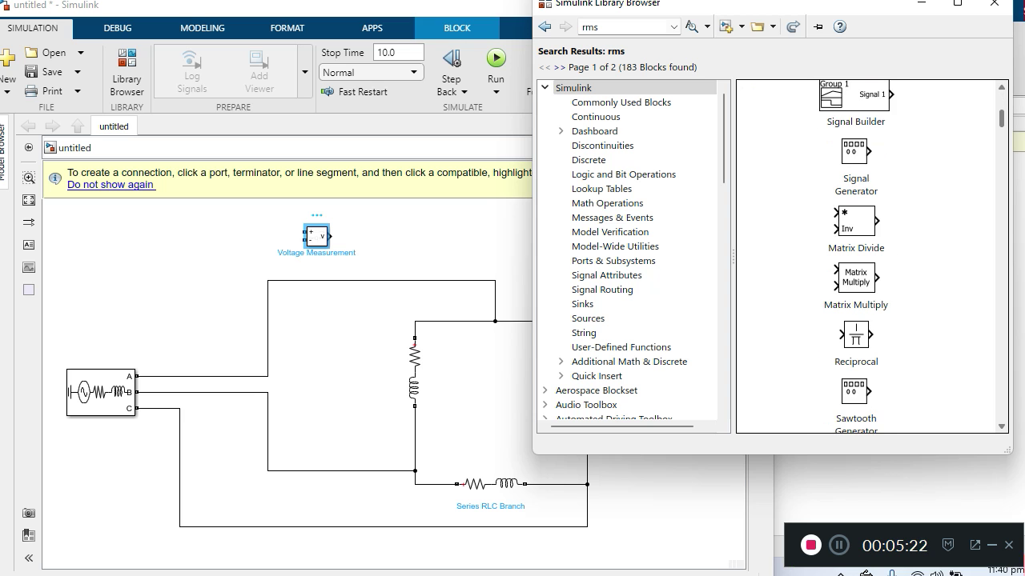
{"action": "scroll", "coordinate": [871, 256], "scroll_direction": "down", "scroll_amount": 5}
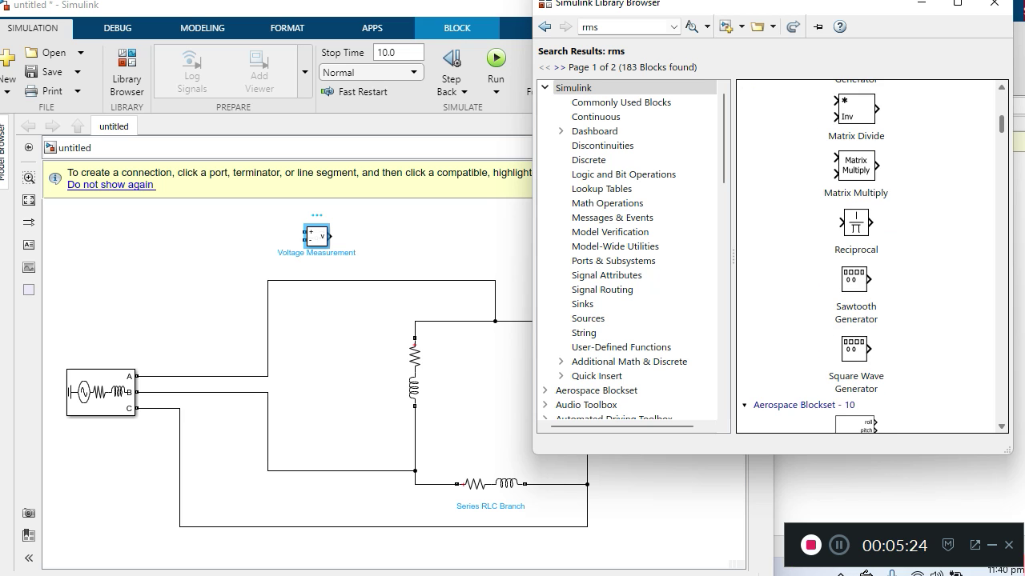
{"action": "scroll", "coordinate": [868, 257], "scroll_direction": "down", "scroll_amount": 4}
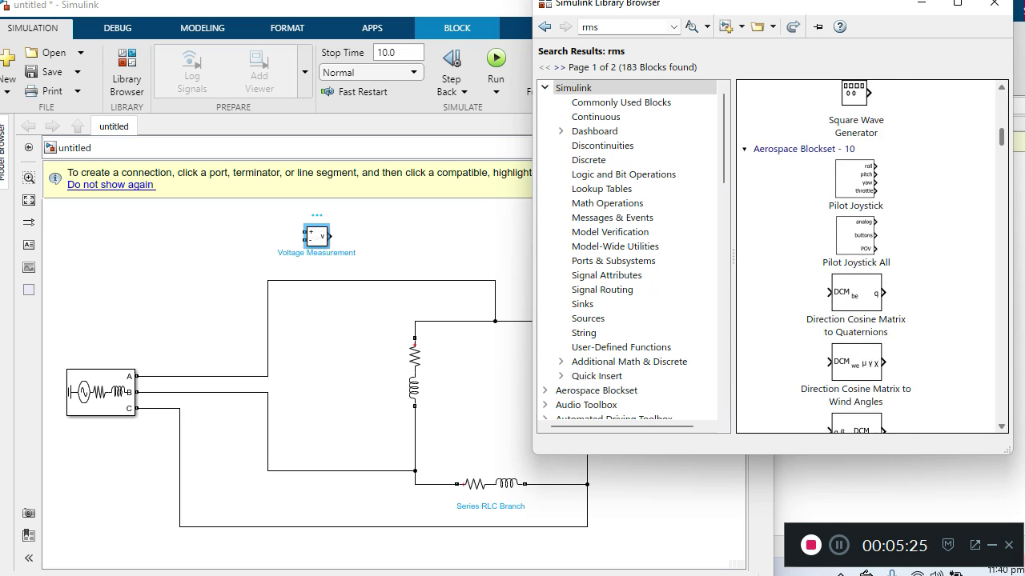
{"action": "scroll", "coordinate": [872, 257], "scroll_direction": "down", "scroll_amount": 2}
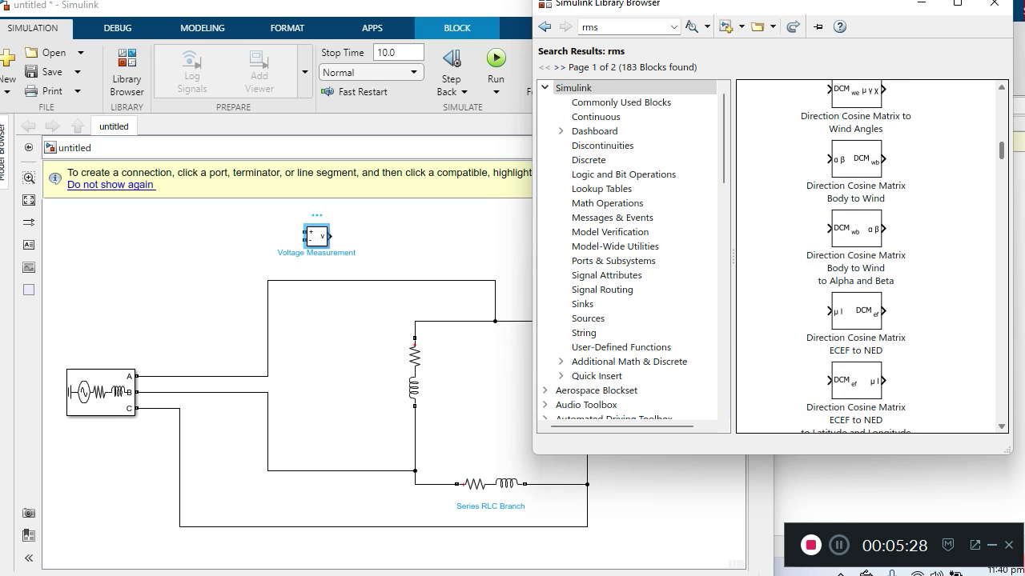
{"action": "scroll", "coordinate": [871, 256], "scroll_direction": "down", "scroll_amount": 1}
{"action": "scroll", "coordinate": [872, 256], "scroll_direction": "down", "scroll_amount": 5}
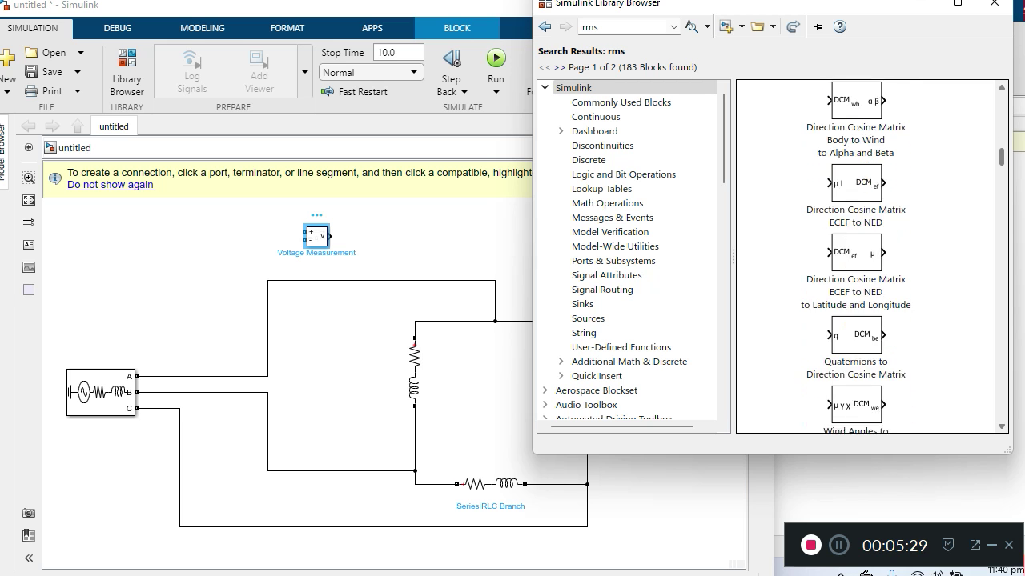
{"action": "scroll", "coordinate": [872, 256], "scroll_direction": "down", "scroll_amount": 6}
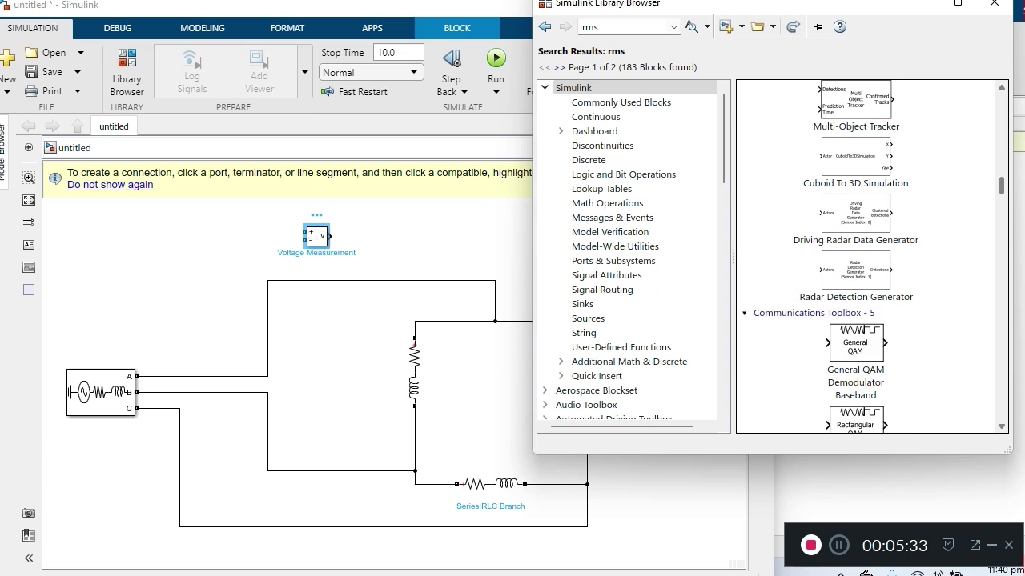
{"action": "scroll", "coordinate": [872, 256], "scroll_direction": "down", "scroll_amount": 4}
{"action": "scroll", "coordinate": [872, 256], "scroll_direction": "down", "scroll_amount": 2}
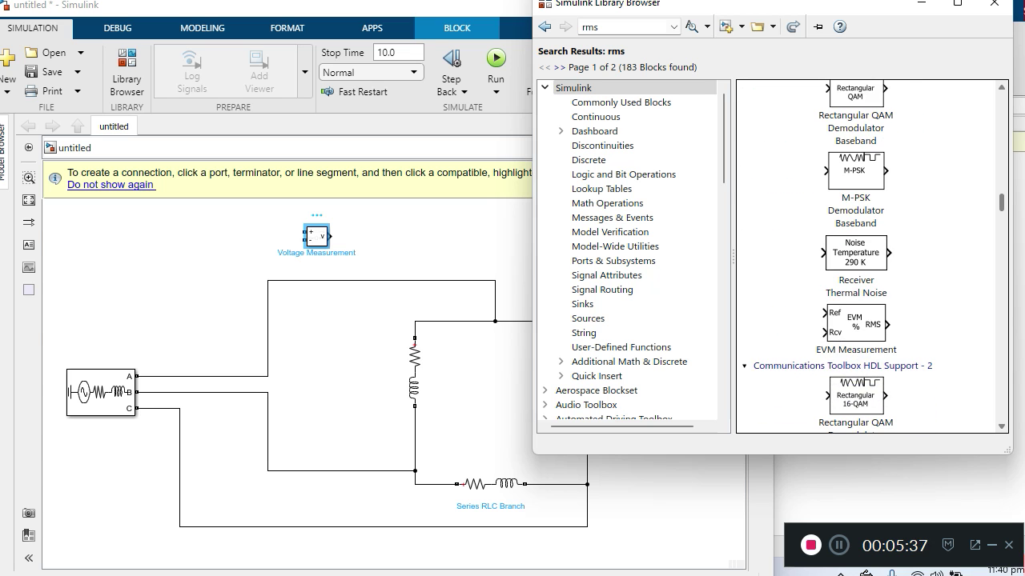
{"action": "scroll", "coordinate": [872, 256], "scroll_direction": "down", "scroll_amount": 4}
{"action": "scroll", "coordinate": [871, 256], "scroll_direction": "down", "scroll_amount": 15}
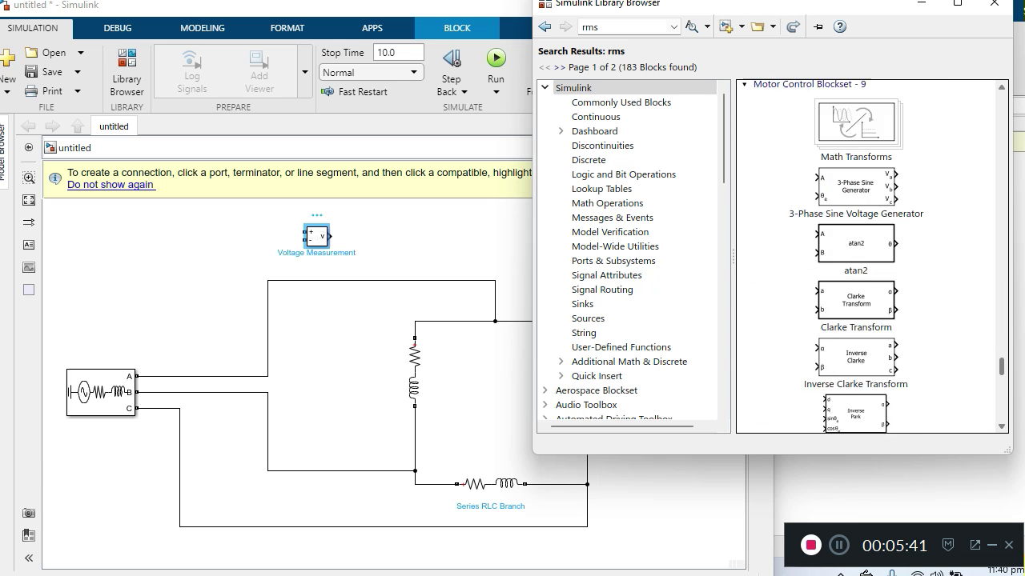
{"action": "scroll", "coordinate": [872, 256], "scroll_direction": "down", "scroll_amount": 5}
{"action": "scroll", "coordinate": [871, 256], "scroll_direction": "down", "scroll_amount": 6}
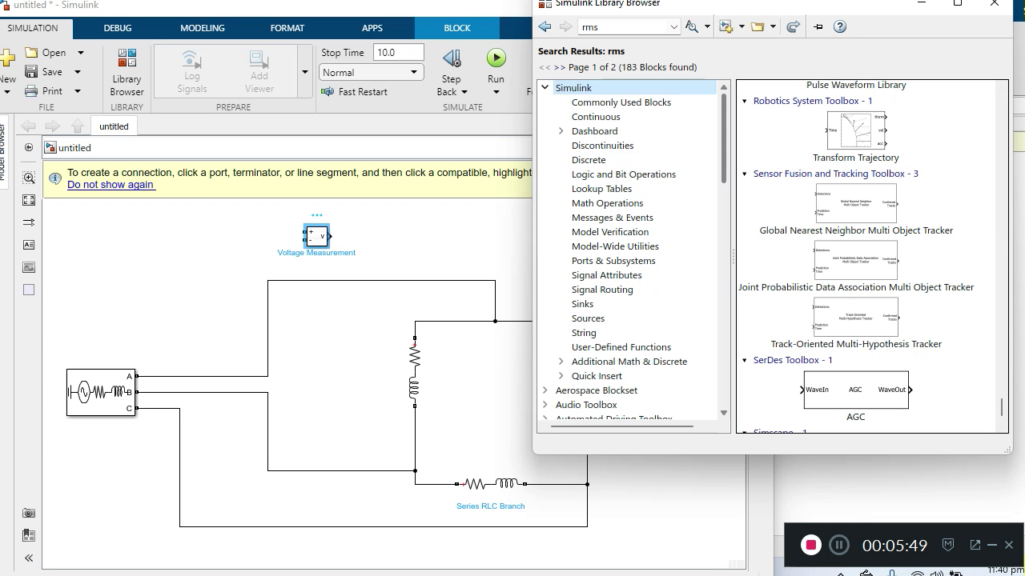
- Browse the library tree to Simscape/Electrical/Specialized Power Systems/Sensors and Measurements
{"action": "scroll", "coordinate": [632, 249], "scroll_direction": "down", "scroll_amount": 7}
{"action": "scroll", "coordinate": [632, 248], "scroll_direction": "down", "scroll_amount": 6}
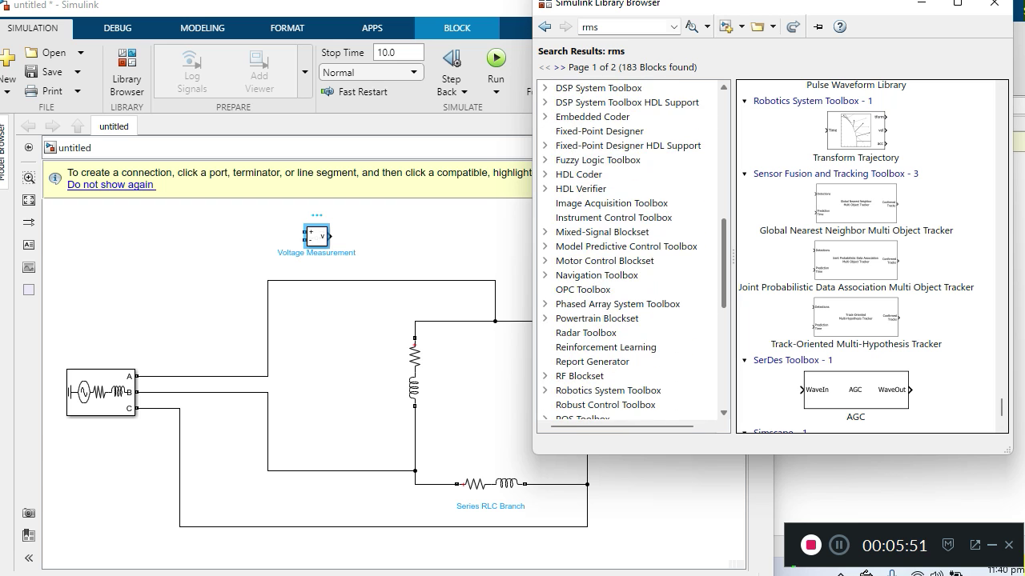
{"action": "scroll", "coordinate": [632, 320], "scroll_direction": "down", "scroll_amount": 3}
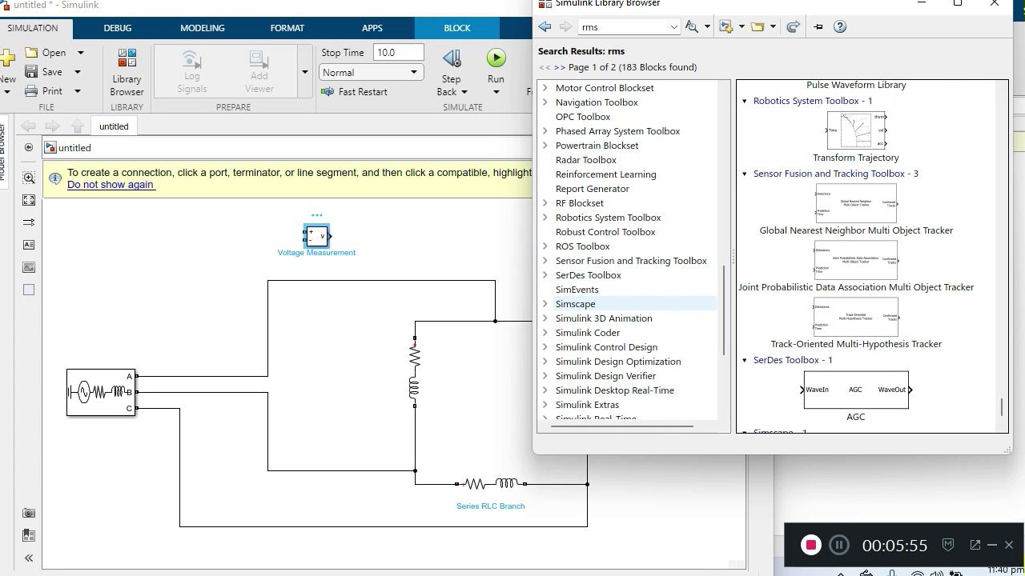
{"action": "left_click", "coordinate": [604, 318]}
{"action": "left_click", "coordinate": [575, 288]}
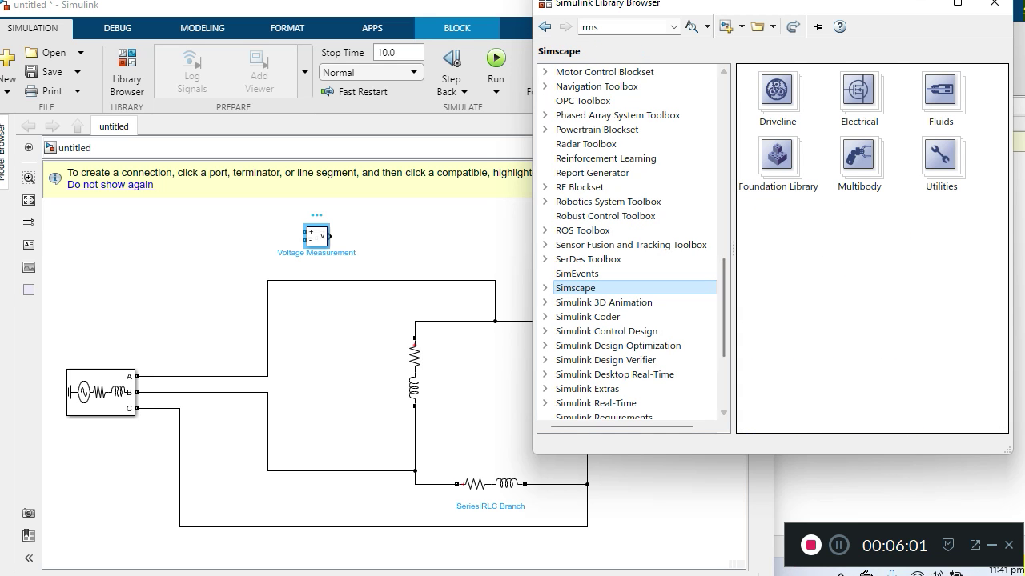
{"action": "key", "text": "Right"}
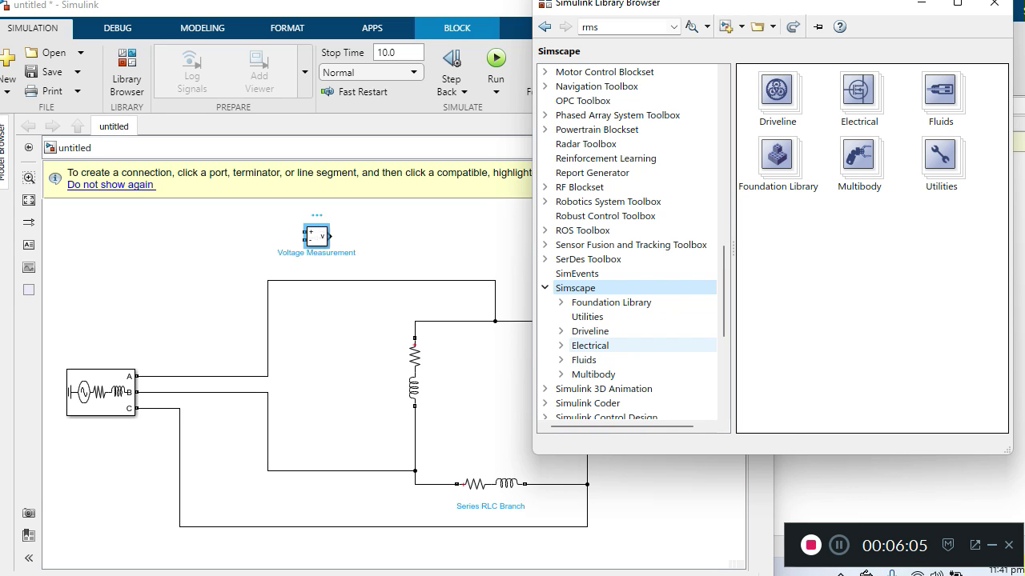
{"action": "left_click", "coordinate": [590, 345]}
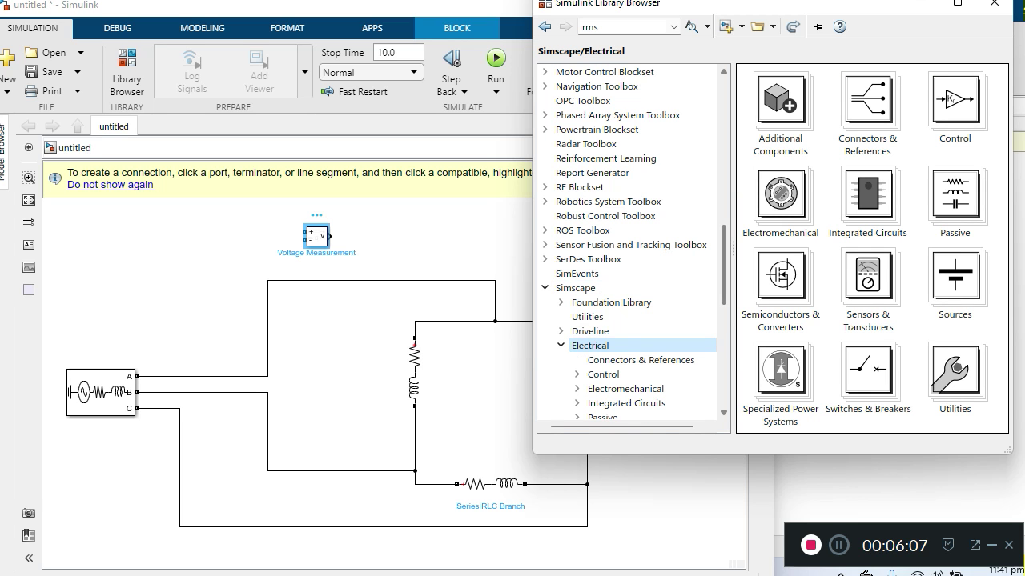
{"action": "scroll", "coordinate": [629, 240], "scroll_direction": "down", "scroll_amount": 4}
{"action": "scroll", "coordinate": [629, 241], "scroll_direction": "down", "scroll_amount": 1}
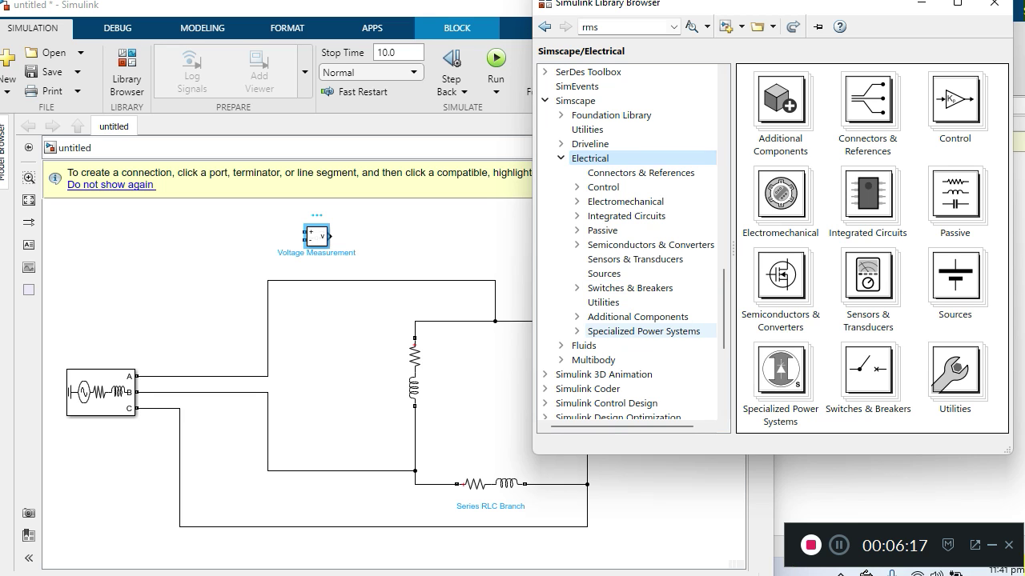
{"action": "left_click", "coordinate": [643, 331]}
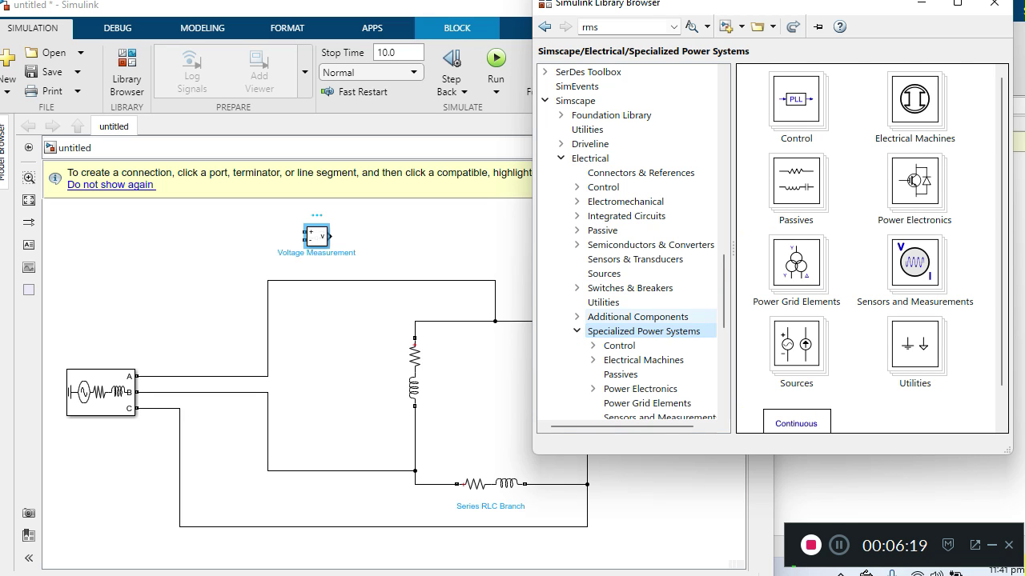
{"action": "scroll", "coordinate": [632, 240], "scroll_direction": "down", "scroll_amount": 4}
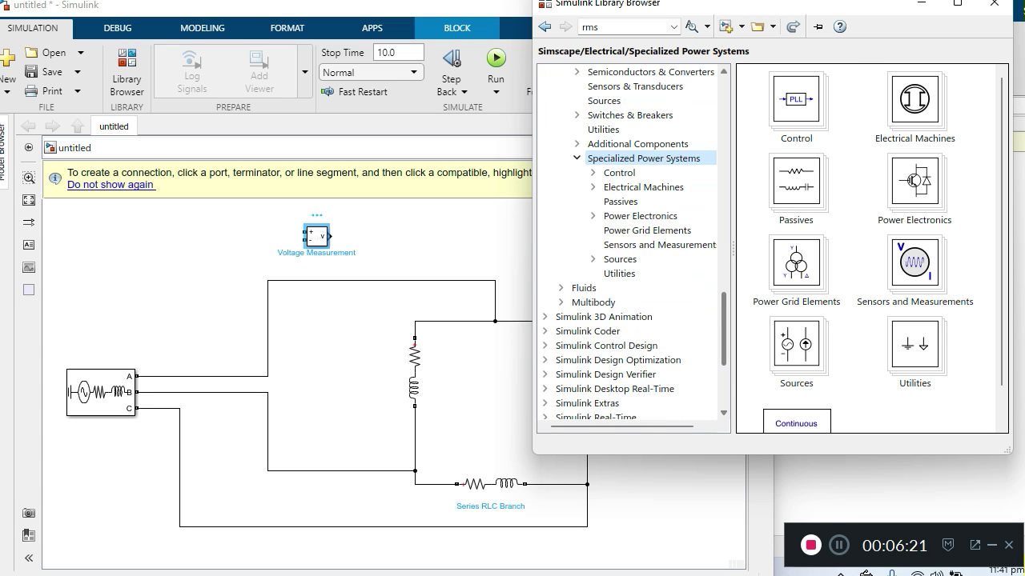
{"action": "left_click", "coordinate": [652, 244]}
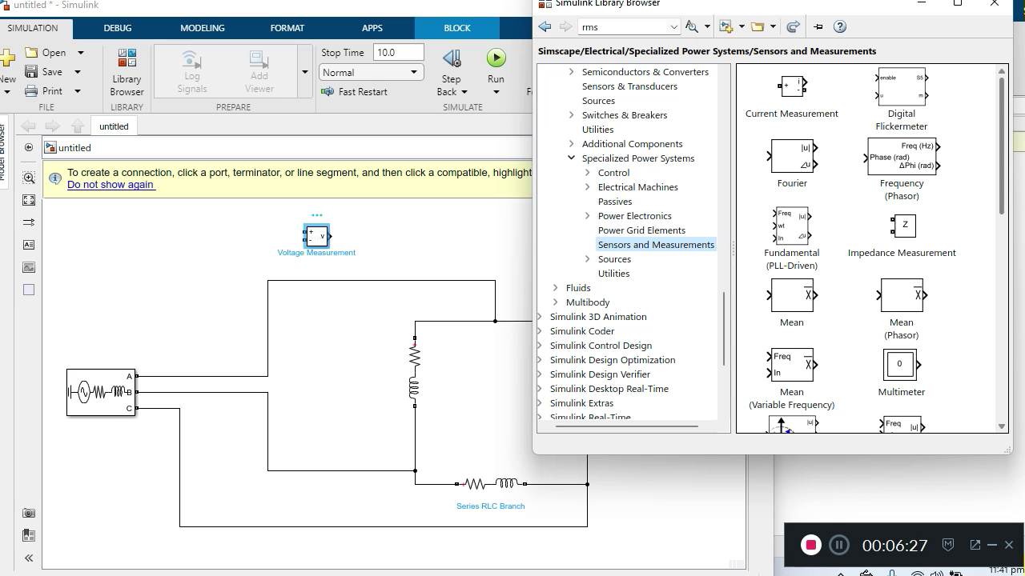
- Place an RMS block from the Sensors and Measurements library beside the Voltage Measurement block, in line with its output
{"action": "scroll", "coordinate": [871, 249], "scroll_direction": "down", "scroll_amount": 5}
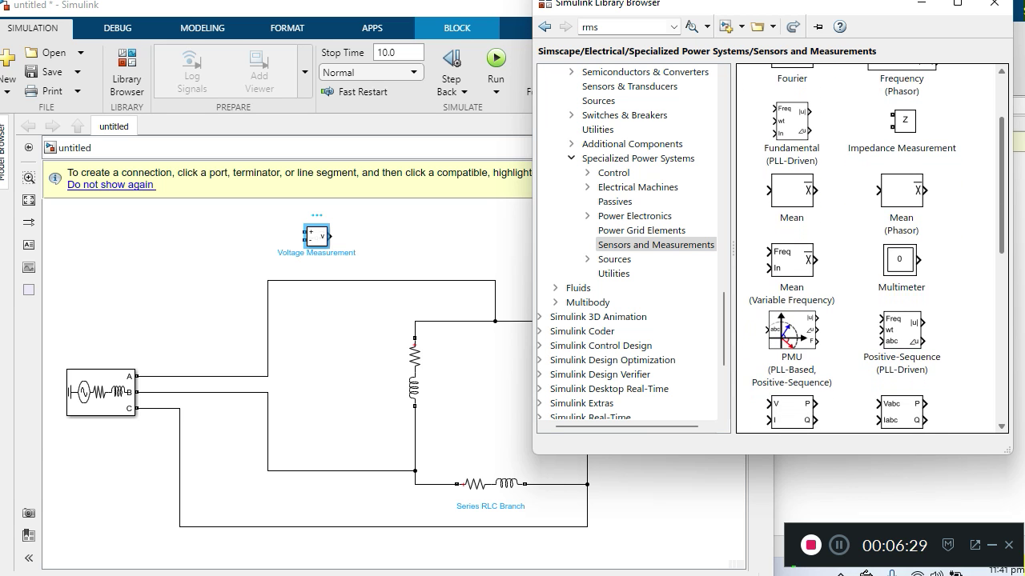
{"action": "scroll", "coordinate": [871, 249], "scroll_direction": "down", "scroll_amount": 4}
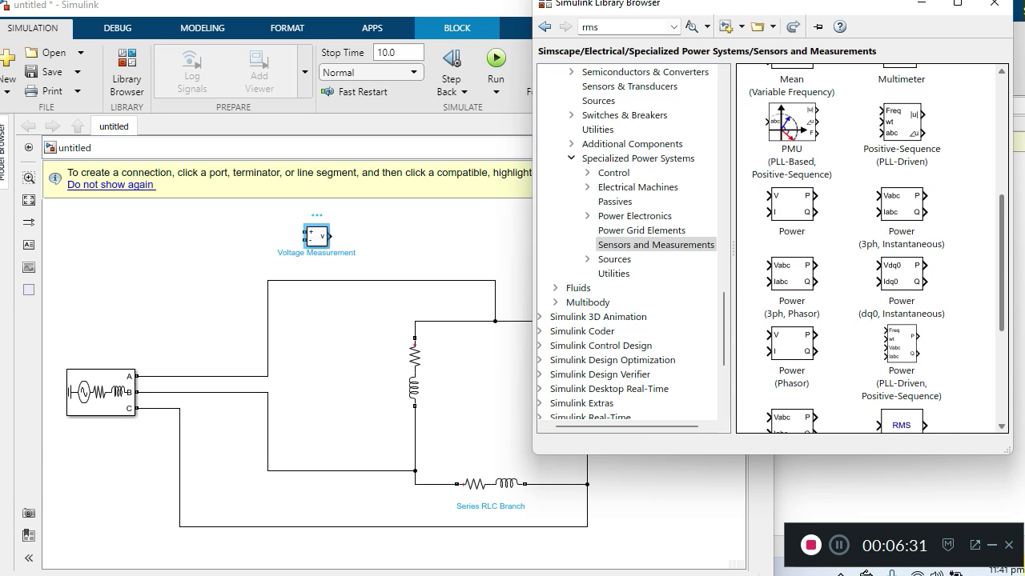
{"action": "scroll", "coordinate": [871, 248], "scroll_direction": "down", "scroll_amount": 3}
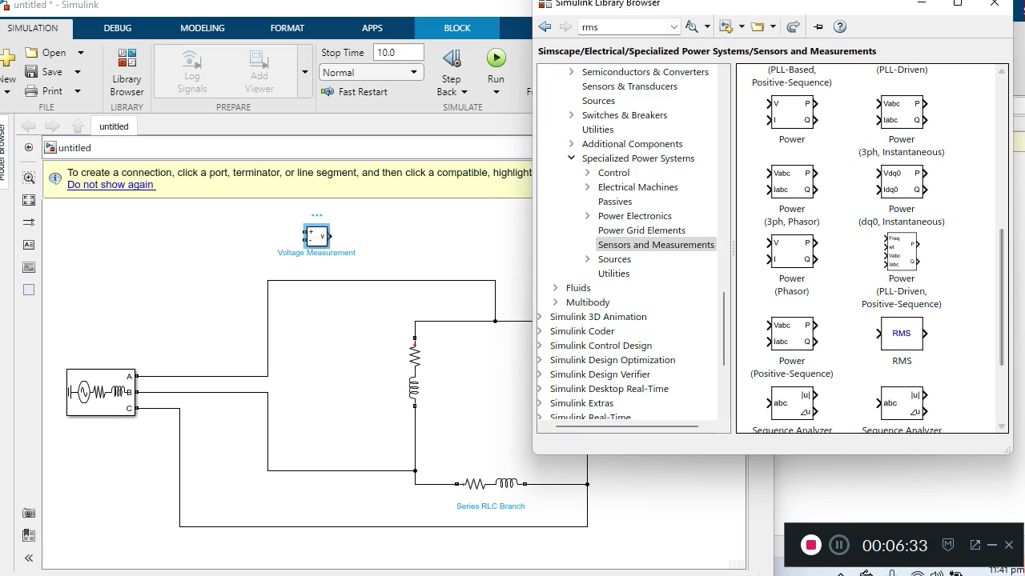
{"action": "left_click", "coordinate": [900, 333]}
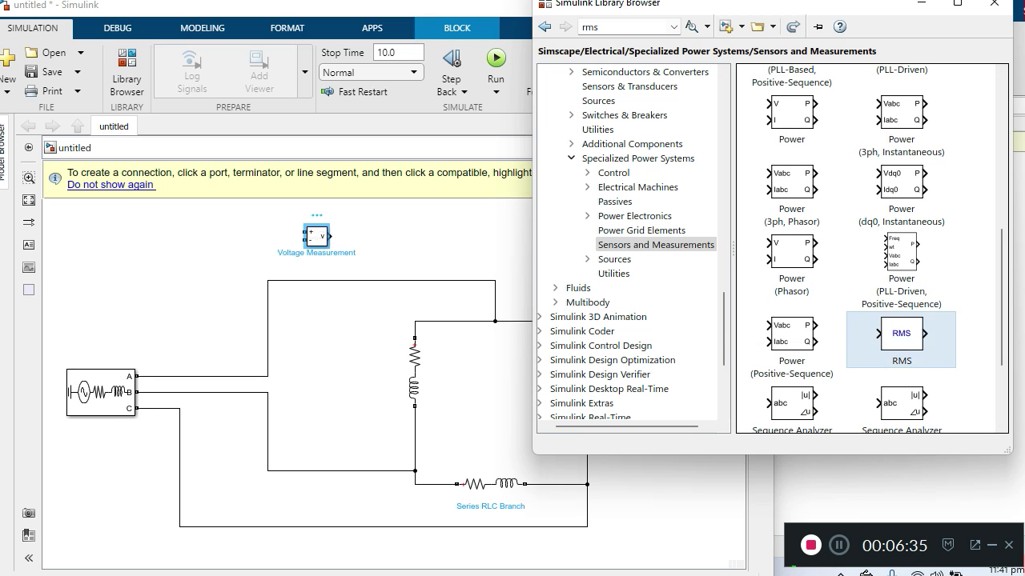
{"action": "left_click_drag", "start_coordinate": [901, 333], "coordinate": [414, 237]}
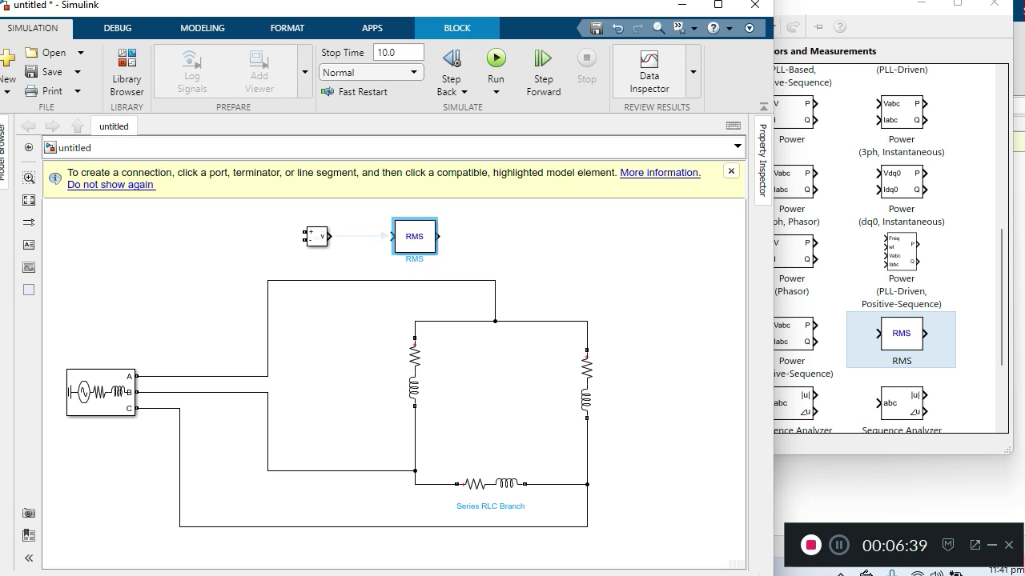
- Search the block library for "display" and place the Simulink Display block beside the RMS block, in line with its output
{"action": "left_click", "coordinate": [791, 112]}
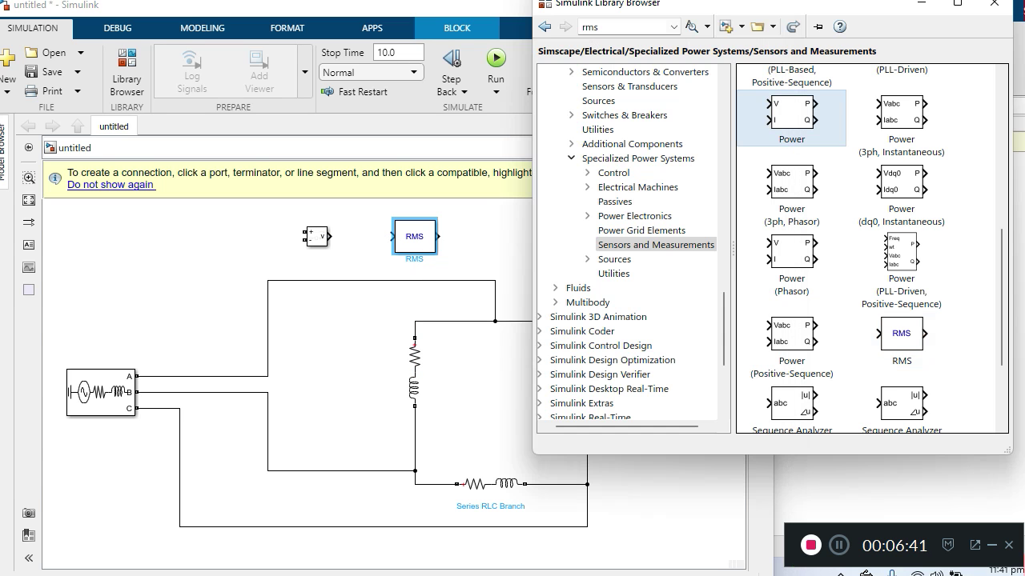
{"action": "double_click", "coordinate": [590, 26]}
{"action": "type", "text": "display"}
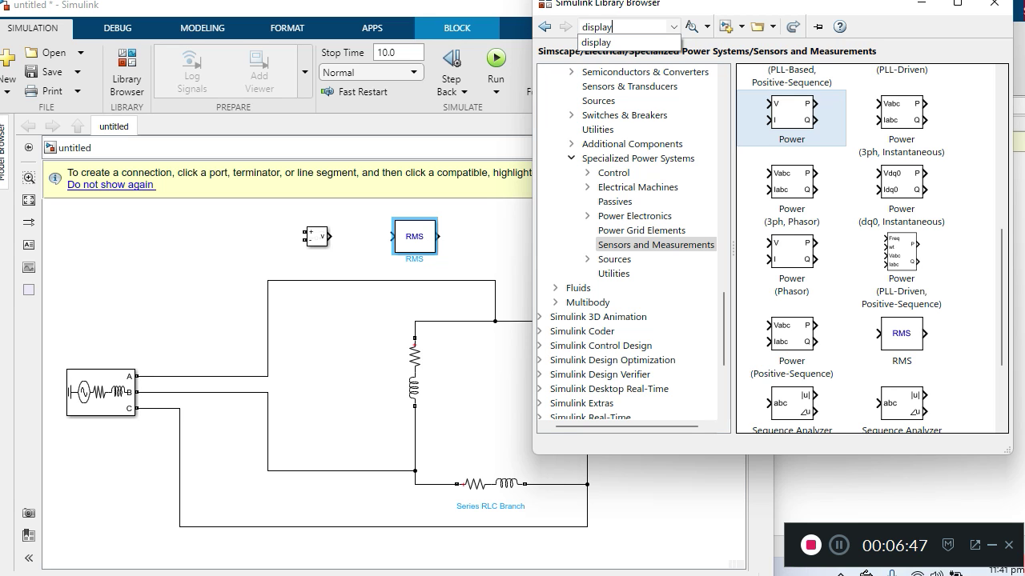
{"action": "key", "text": "Return"}
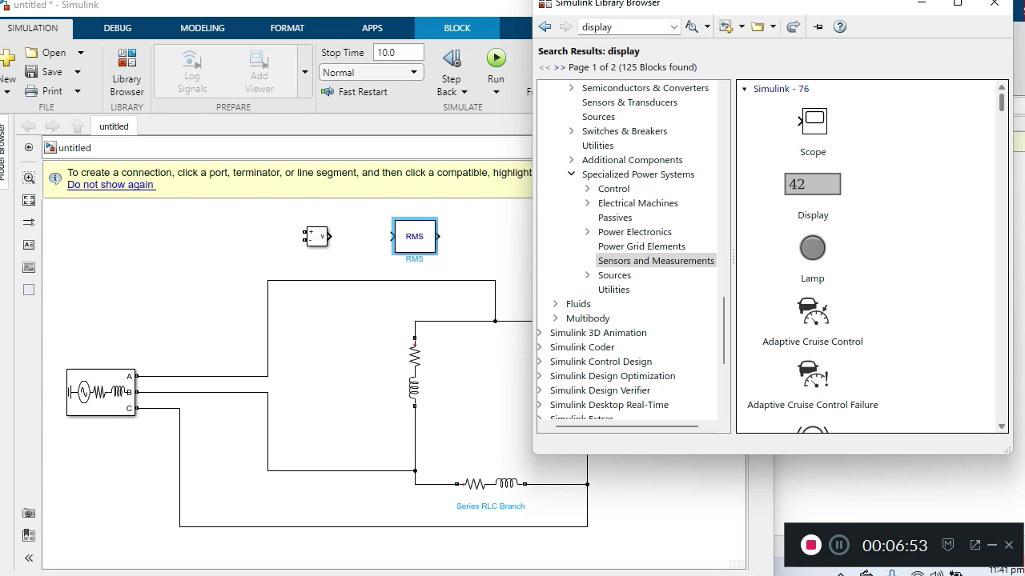
{"action": "scroll", "coordinate": [871, 256], "scroll_direction": "down", "scroll_amount": 10}
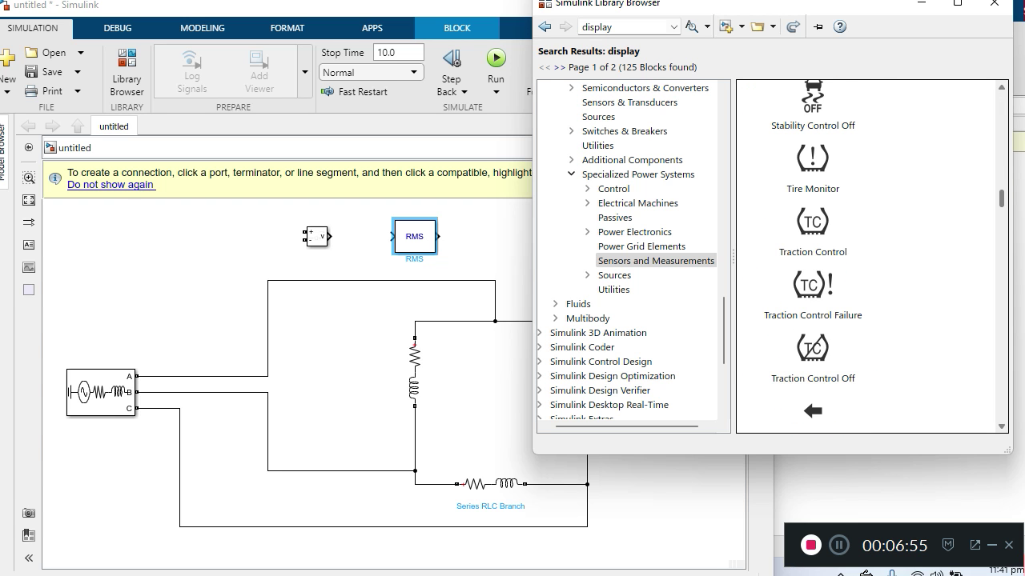
{"action": "scroll", "coordinate": [871, 256], "scroll_direction": "down", "scroll_amount": 10}
{"action": "scroll", "coordinate": [871, 256], "scroll_direction": "up", "scroll_amount": 3}
{"action": "scroll", "coordinate": [871, 256], "scroll_direction": "down", "scroll_amount": 1}
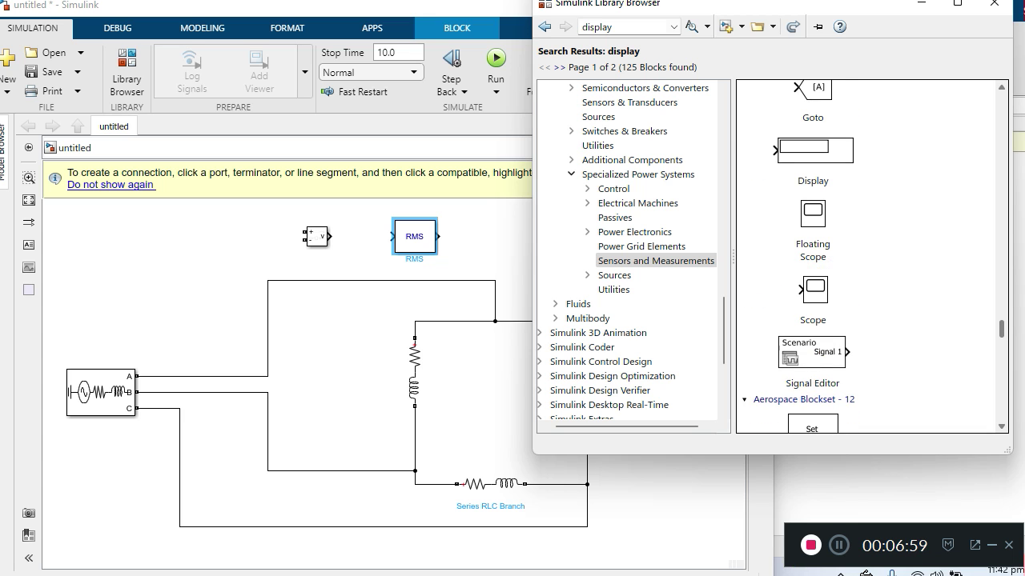
{"action": "left_click", "coordinate": [812, 156]}
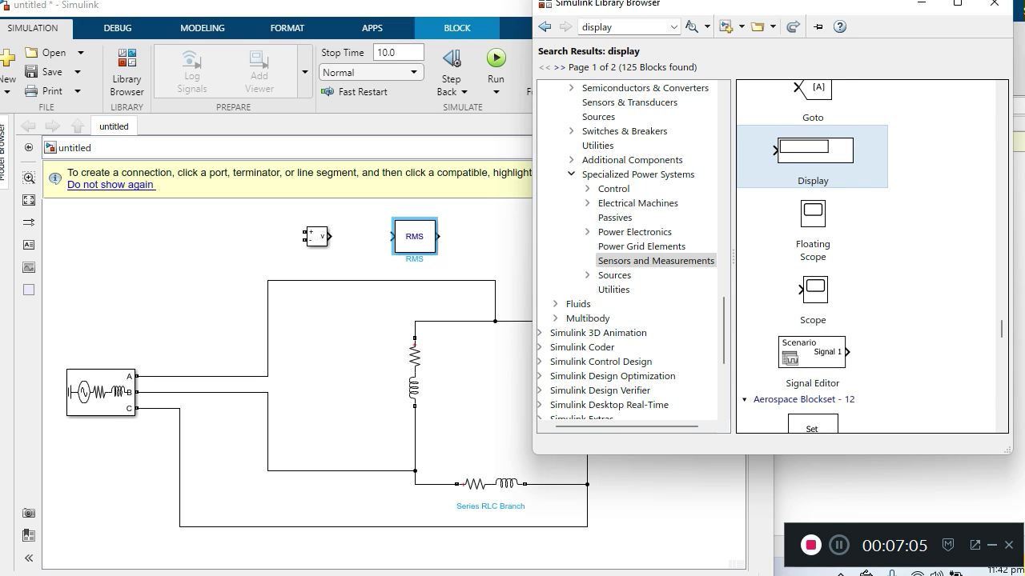
{"action": "left_click_drag", "start_coordinate": [812, 156], "coordinate": [561, 237]}
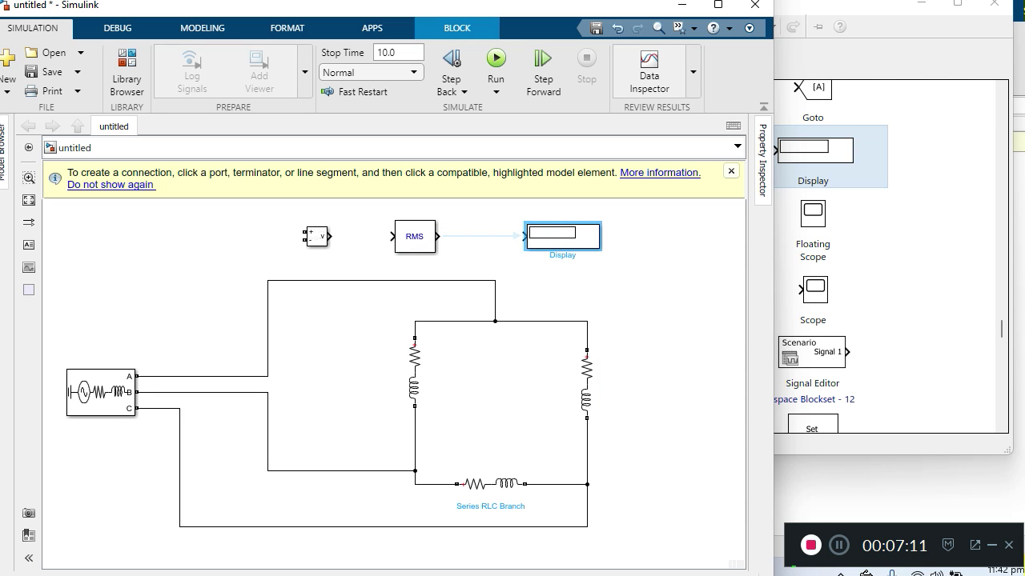
- Connect the Voltage Measurement block's output to the RMS block's input
{"action": "left_click_drag", "start_coordinate": [328, 236], "coordinate": [391, 237]}
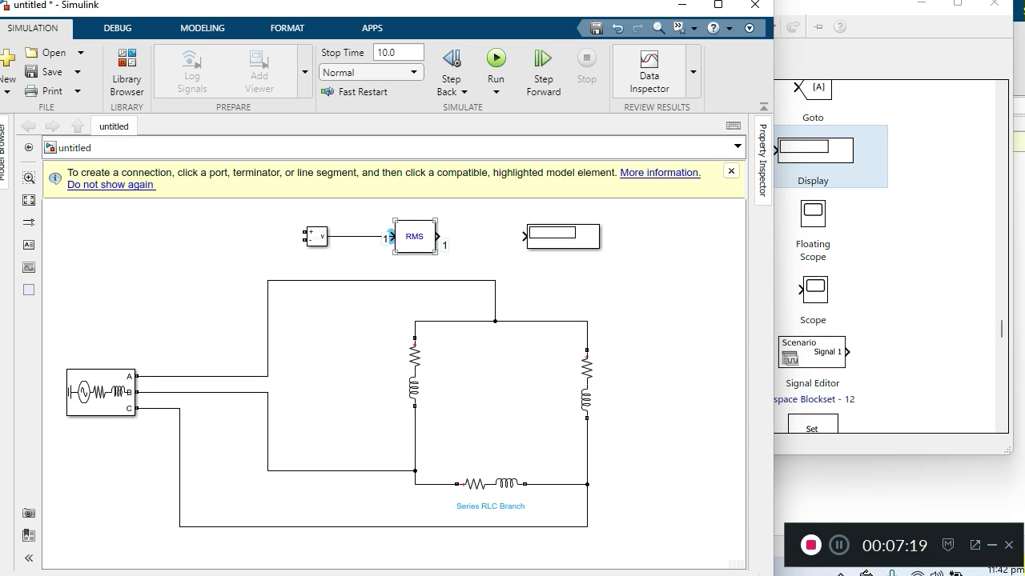
- Connect the RMS block's output to the Display block's input
{"action": "left_click", "coordinate": [390, 237]}
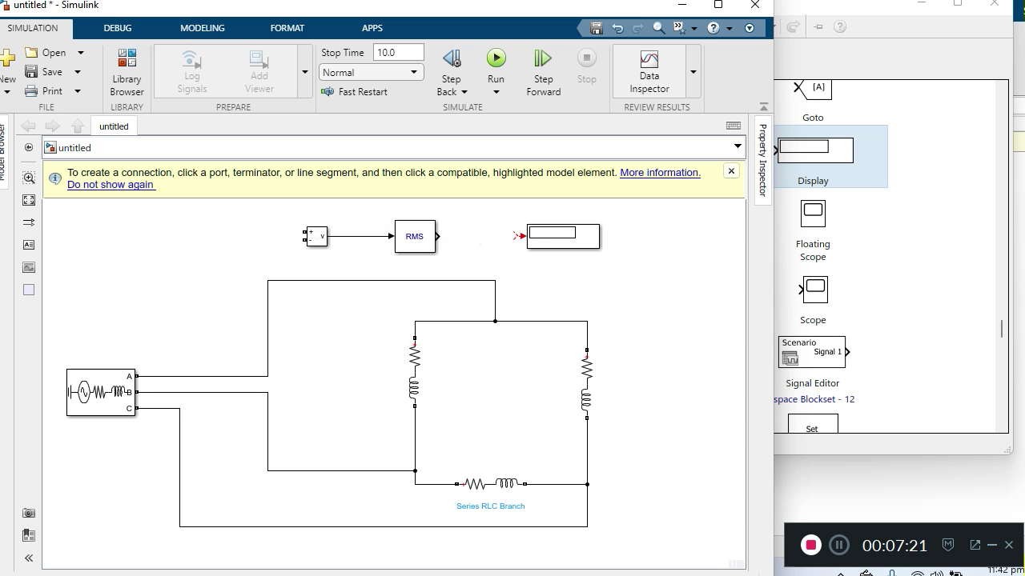
{"action": "left_click_drag", "start_coordinate": [440, 237], "coordinate": [513, 236]}
{"action": "key", "text": "Delete"}
{"action": "left_click_drag", "start_coordinate": [438, 236], "coordinate": [519, 236]}
- Connect the Voltage Measurement's positive terminal to the source's phase A line and its negative terminal to the phase B line
{"action": "left_click", "coordinate": [313, 234]}
{"action": "left_click_drag", "start_coordinate": [307, 231], "coordinate": [278, 256]}
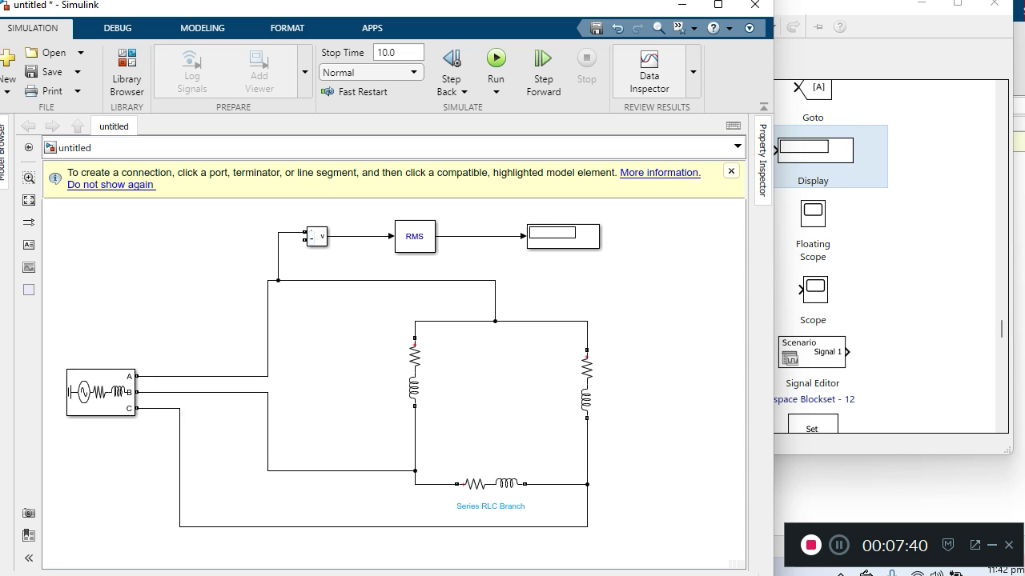
{"action": "left_click_drag", "start_coordinate": [305, 239], "coordinate": [289, 471]}
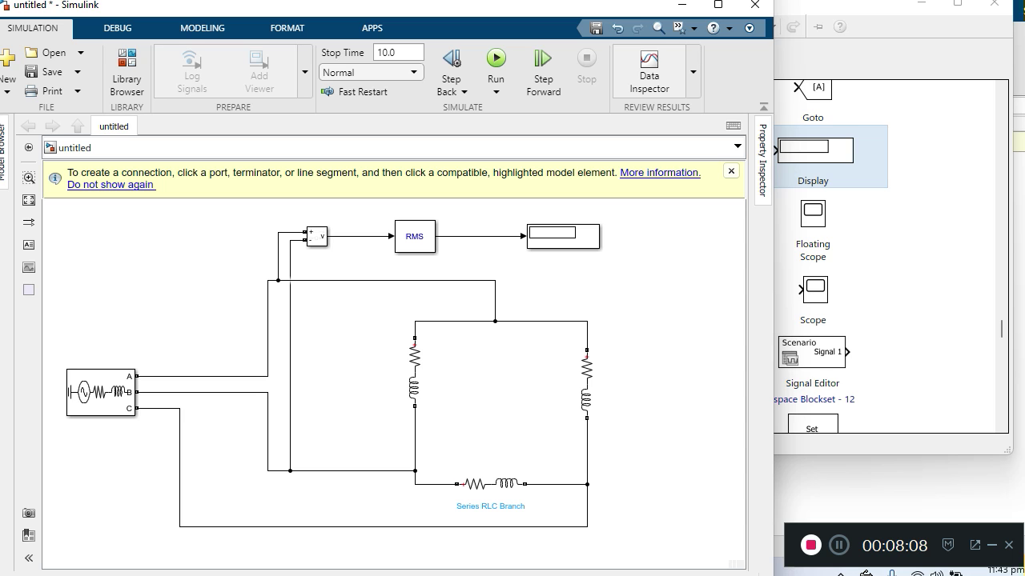
- Duplicate the Voltage Measurement, RMS and Display blocks together with their connecting signal lines
{"action": "left_click", "coordinate": [316, 236]}
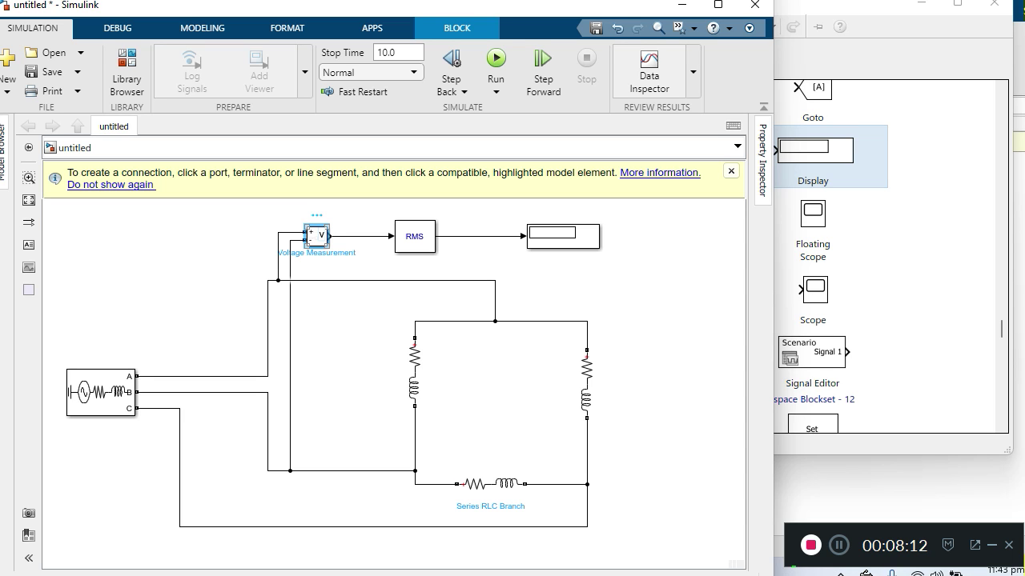
{"action": "left_click", "coordinate": [360, 236], "text": "shift"}
{"action": "left_click", "coordinate": [414, 237], "text": "shift"}
{"action": "left_click", "coordinate": [480, 236], "text": "shift"}
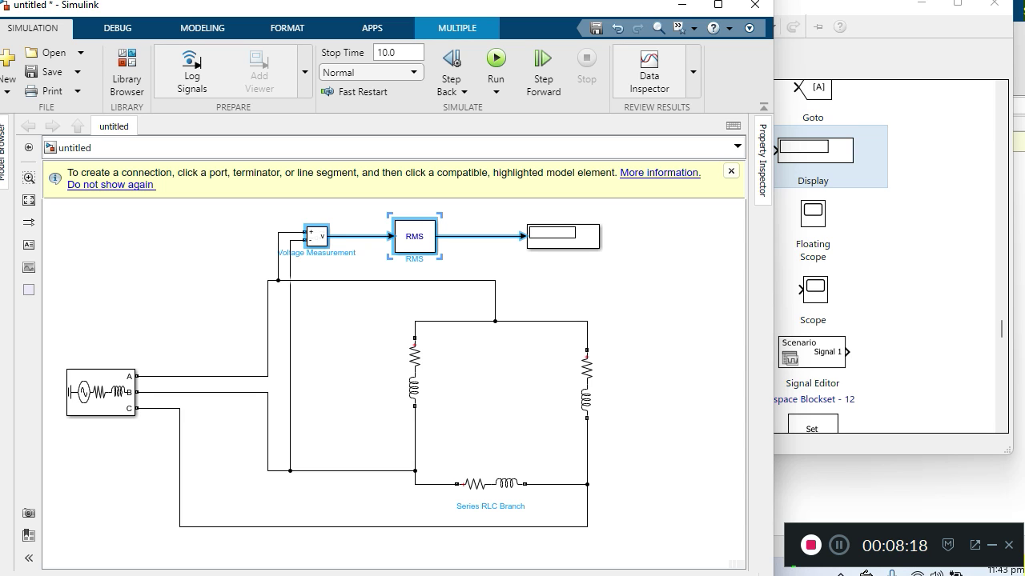
{"action": "left_click", "coordinate": [562, 236], "text": "shift"}
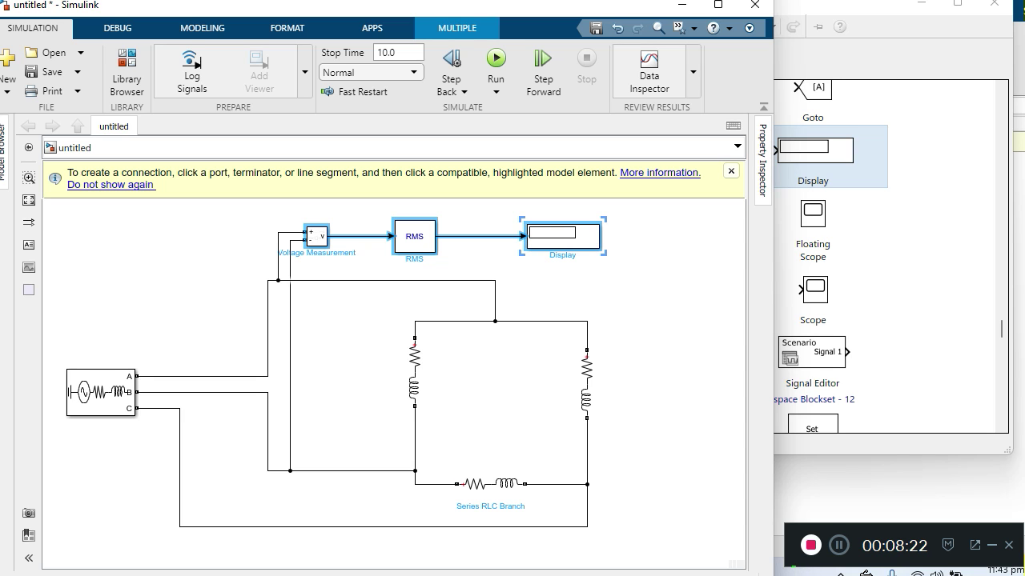
{"action": "key", "text": "ctrl+v"}
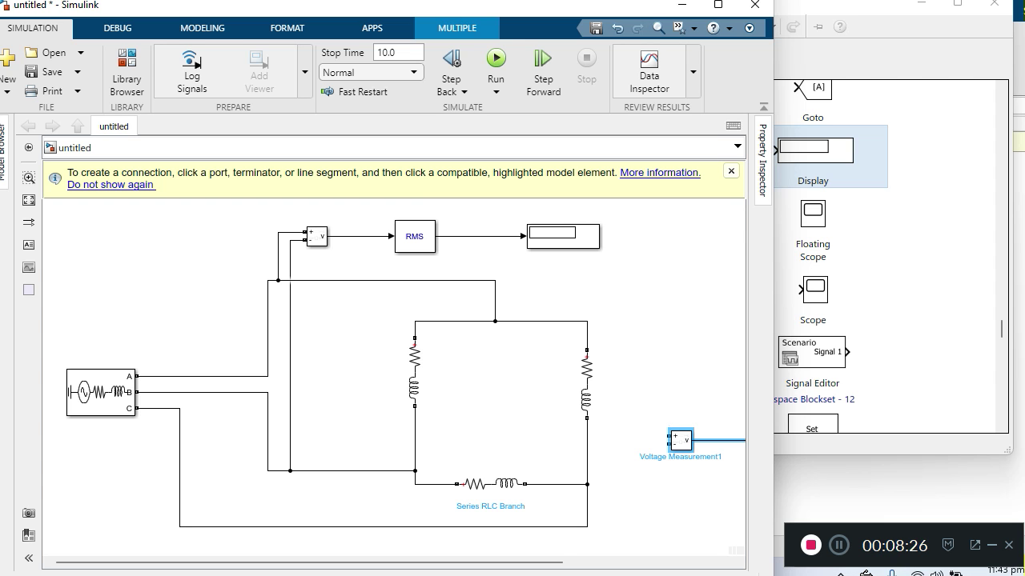
{"action": "left_click", "coordinate": [717, 4]}
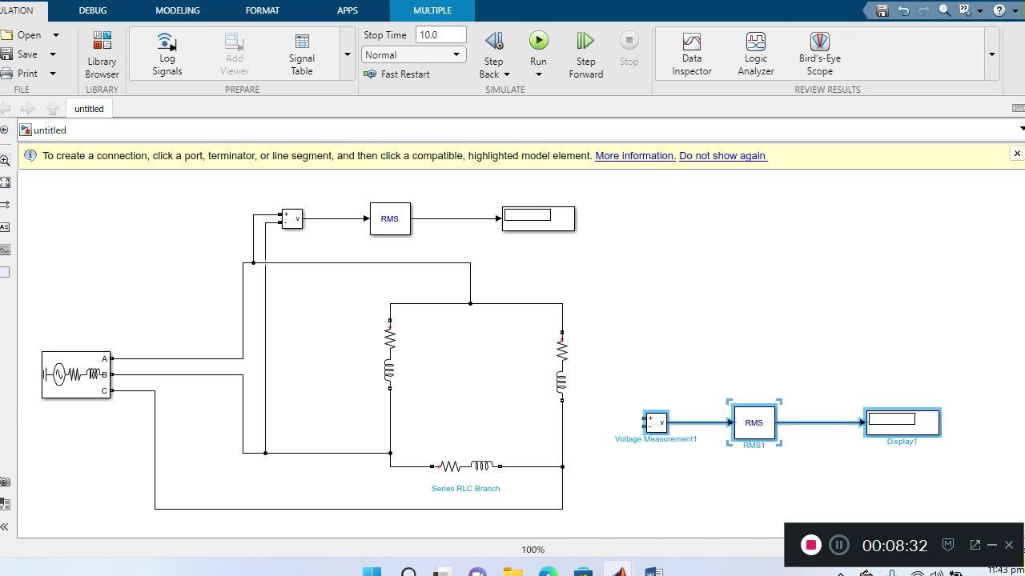
- Move the copied measurement chain up beside the delta load and lower the right-hand RL branch level with it
{"action": "mouse_move", "coordinate": [817, 423]}
{"action": "left_mouse_down"}
{"action": "mouse_move", "coordinate": [817, 389]}
{"action": "mouse_move", "coordinate": [816, 423]}
{"action": "left_mouse_up"}
{"action": "key", "text": "Up"}
{"action": "key", "text": "Up"}
{"action": "key", "text": "Up"}
{"action": "key", "text": "Up"}
{"action": "key", "text": "Up"}
{"action": "key", "text": "Up"}
{"action": "key", "text": "Up"}
{"action": "key", "text": "Up"}
{"action": "key", "text": "Up"}
{"action": "key", "text": "Up"}
{"action": "key", "text": "Up"}
{"action": "key", "text": "Up"}
{"action": "key", "text": "Up"}
{"action": "key", "text": "Down"}
{"action": "key", "text": "Down"}
{"action": "key", "text": "Down"}
{"action": "key", "text": "Down"}
{"action": "left_click_drag", "start_coordinate": [562, 366], "coordinate": [561, 387]}
{"action": "left_click", "coordinate": [604, 452]}
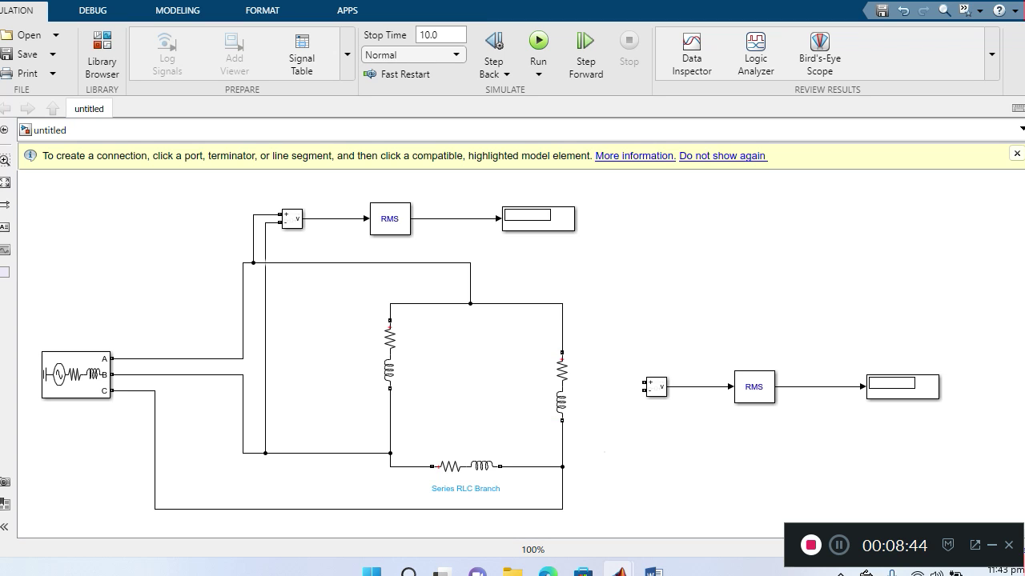
{"action": "mouse_move", "coordinate": [645, 383]}
{"action": "left_mouse_down"}
{"action": "mouse_move", "coordinate": [580, 329]}
{"action": "mouse_move", "coordinate": [562, 331]}
{"action": "left_mouse_up"}
{"action": "left_click_drag", "start_coordinate": [645, 390], "coordinate": [561, 435]}
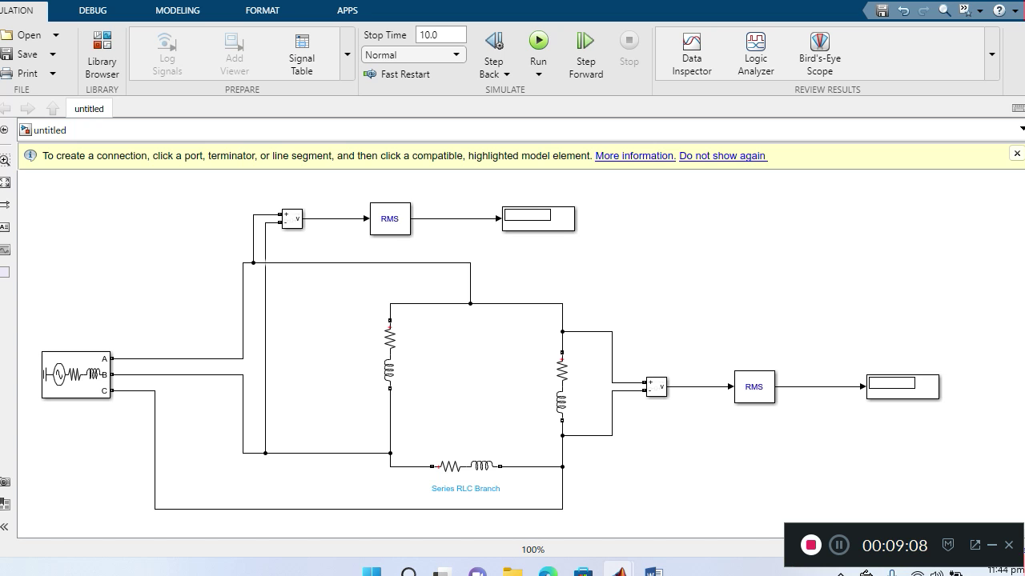
{"action": "left_click", "coordinate": [593, 331]}
{"action": "key", "text": "Delete"}
{"action": "left_click", "coordinate": [596, 435]}
{"action": "key", "text": "Delete"}
- Connect the copied Voltage Measurement's positive terminal above the left RL branch, lowering that branch and the new wire to separate them from the delta's top line
{"action": "left_click_drag", "start_coordinate": [644, 382], "coordinate": [391, 309]}
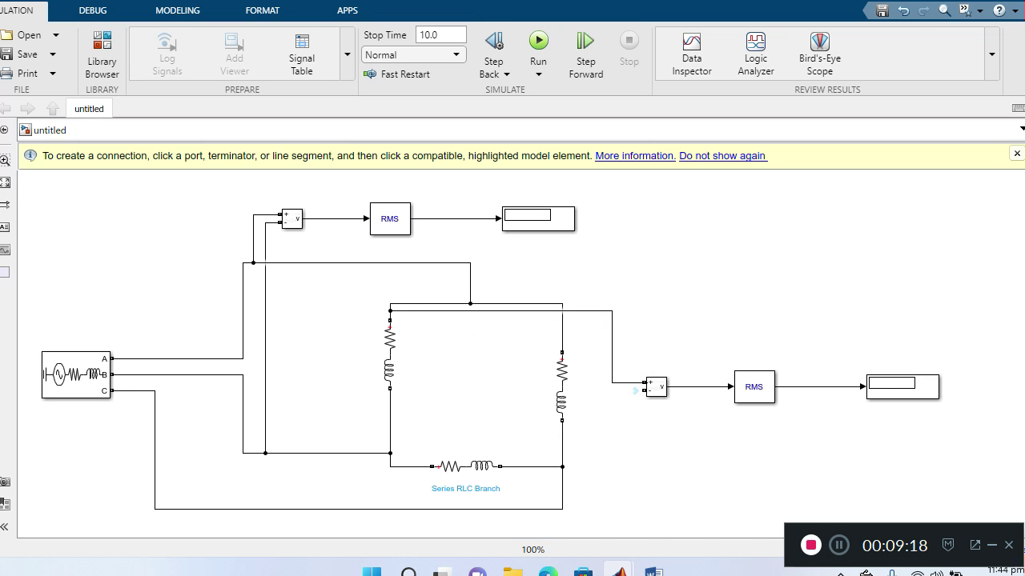
{"action": "left_click", "coordinate": [390, 354]}
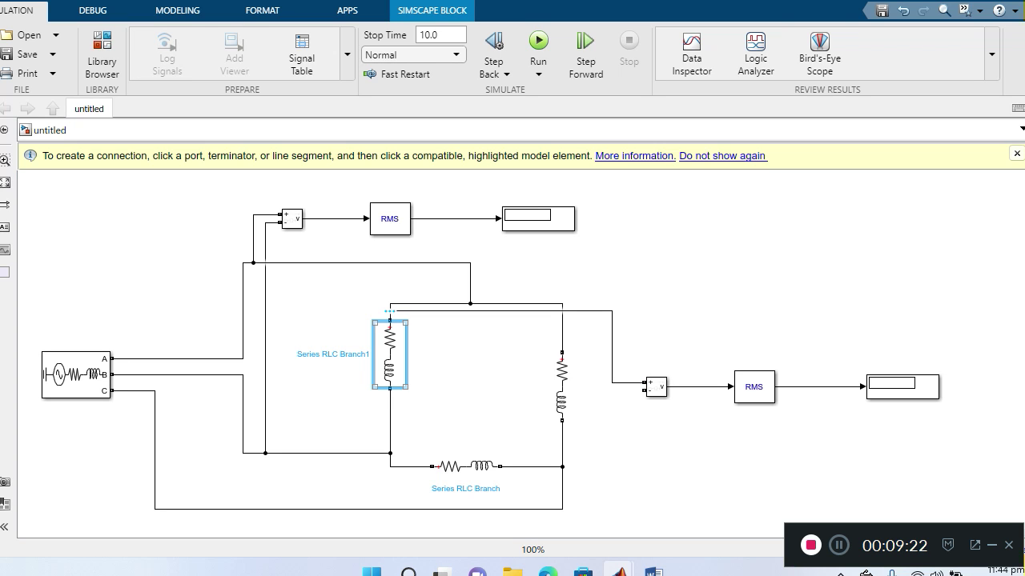
{"action": "left_click_drag", "start_coordinate": [390, 355], "coordinate": [390, 386]}
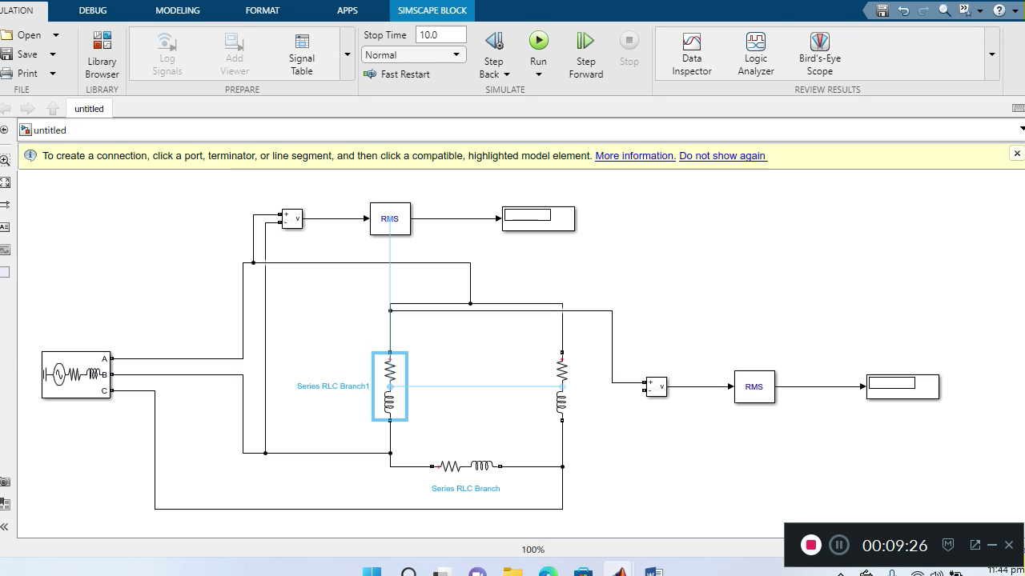
{"action": "left_click_drag", "start_coordinate": [445, 355], "coordinate": [449, 319]}
{"action": "left_click", "coordinate": [445, 311]}
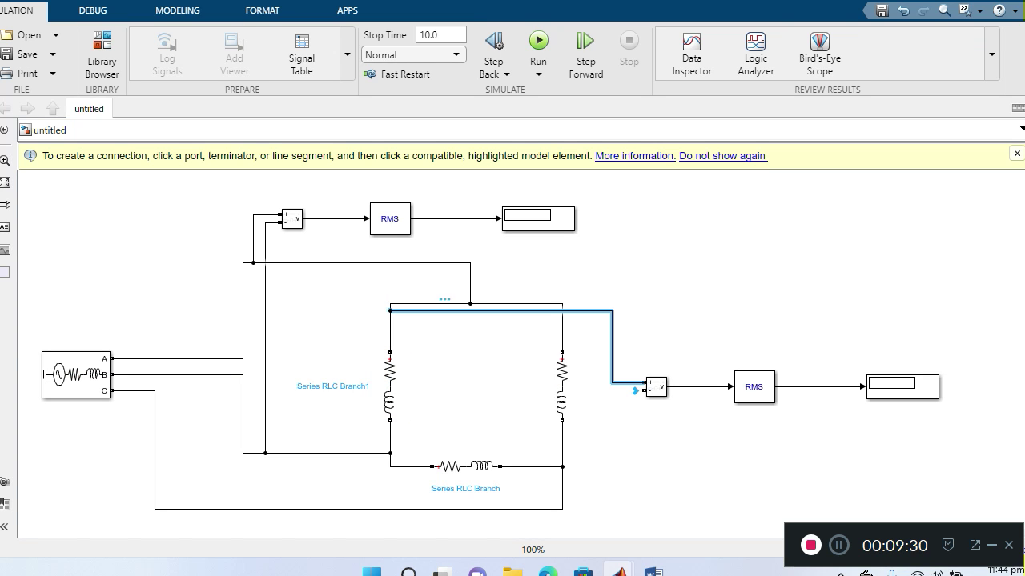
{"action": "left_click_drag", "start_coordinate": [445, 311], "coordinate": [446, 332]}
- Connect the copied Voltage Measurement's negative terminal to the line just below the left RL branch
{"action": "left_click", "coordinate": [654, 387]}
{"action": "left_click", "coordinate": [643, 391]}
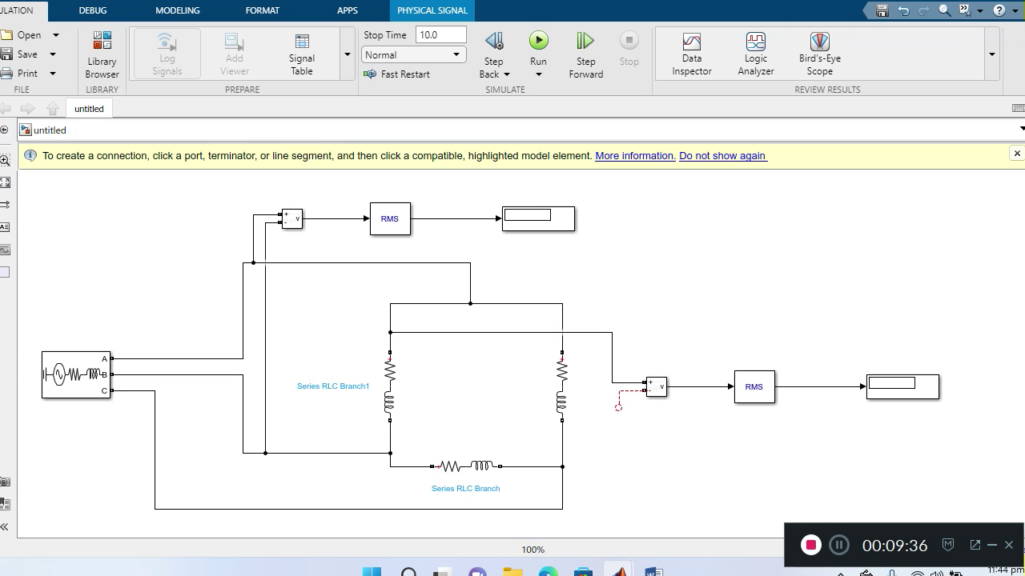
{"action": "left_click", "coordinate": [391, 439]}
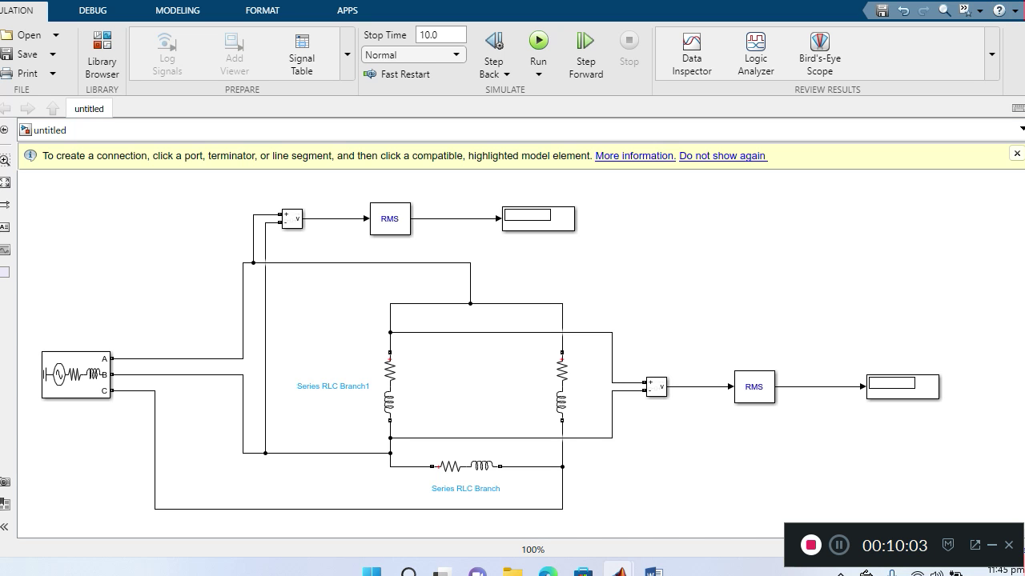
- Search the block library for "powergui" and place the powergui block in the model
{"action": "key", "text": "ctrl+shift+l"}
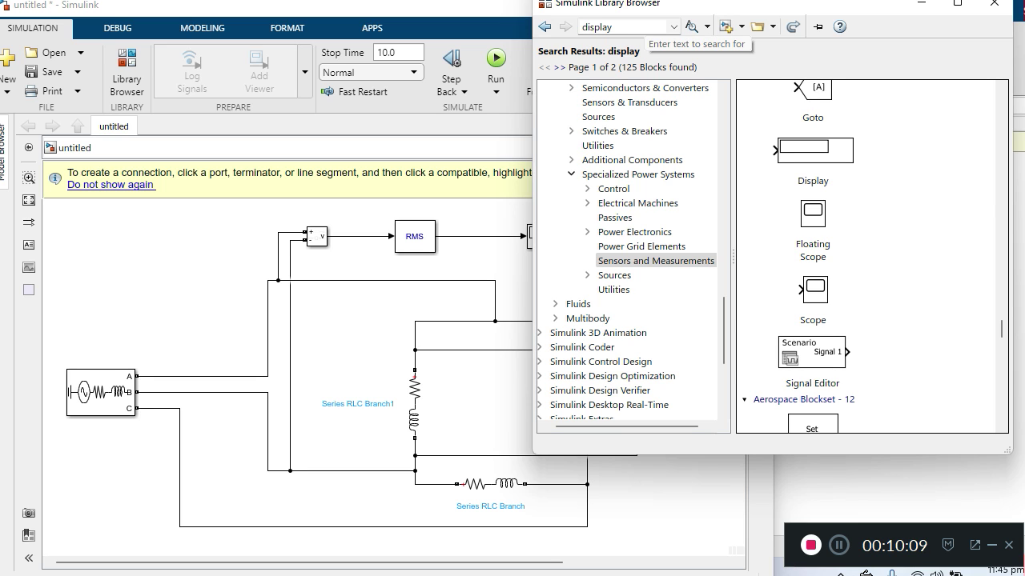
{"action": "double_click", "coordinate": [644, 26]}
{"action": "type", "text": "power"}
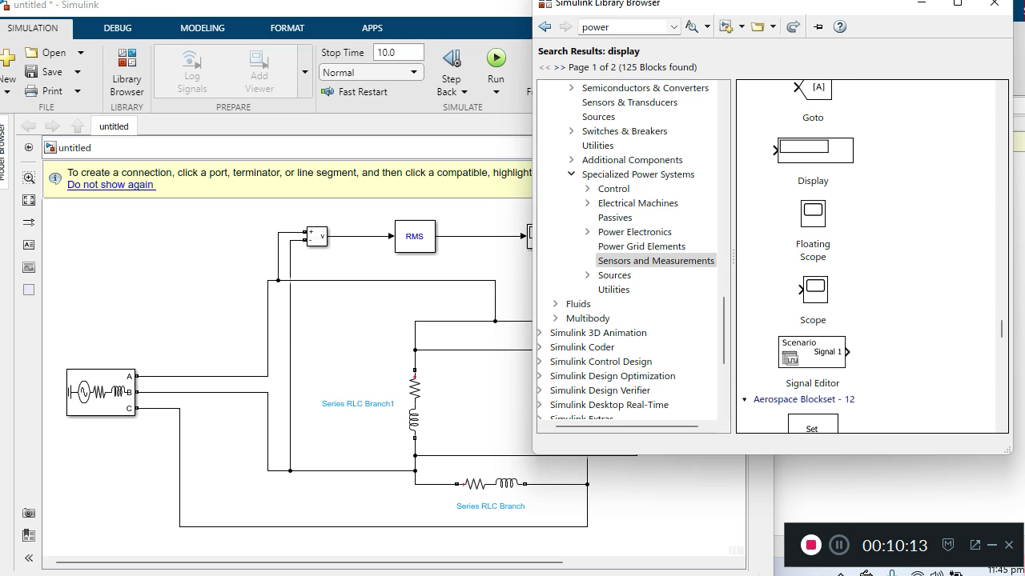
{"action": "type", "text": "gui"}
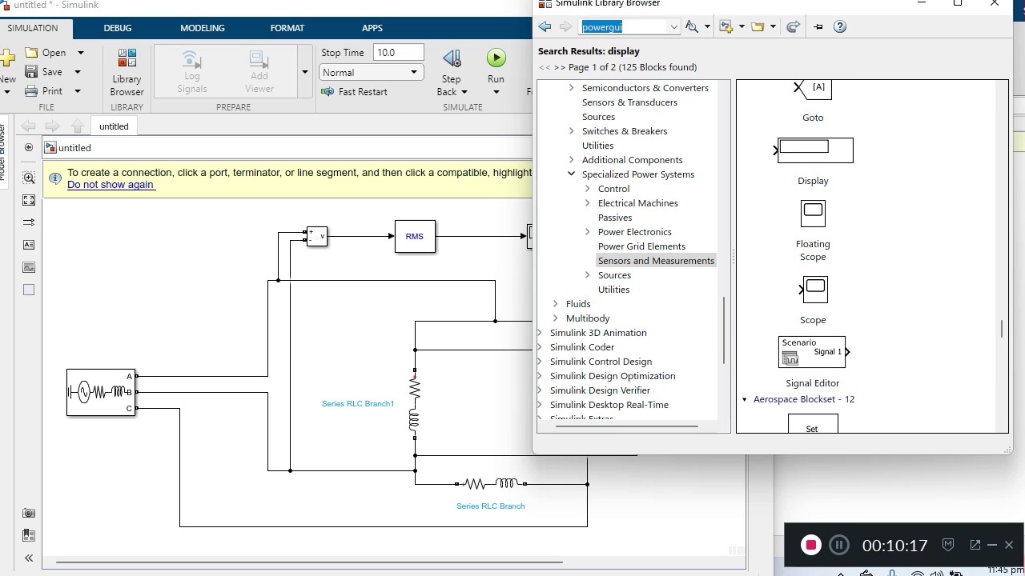
{"action": "key", "text": "Return"}
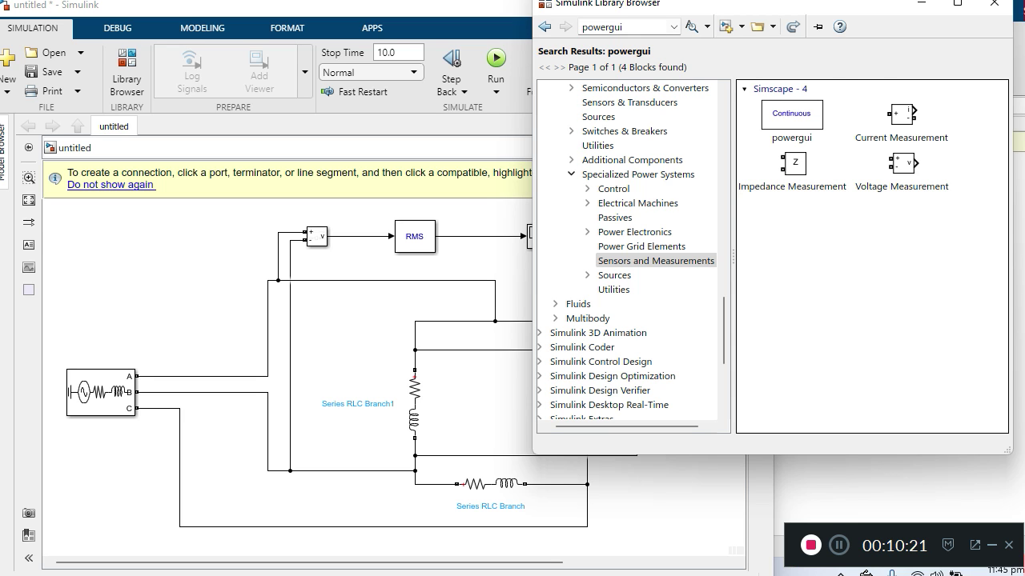
{"action": "left_click", "coordinate": [791, 113]}
{"action": "left_click_drag", "start_coordinate": [791, 114], "coordinate": [679, 280]}
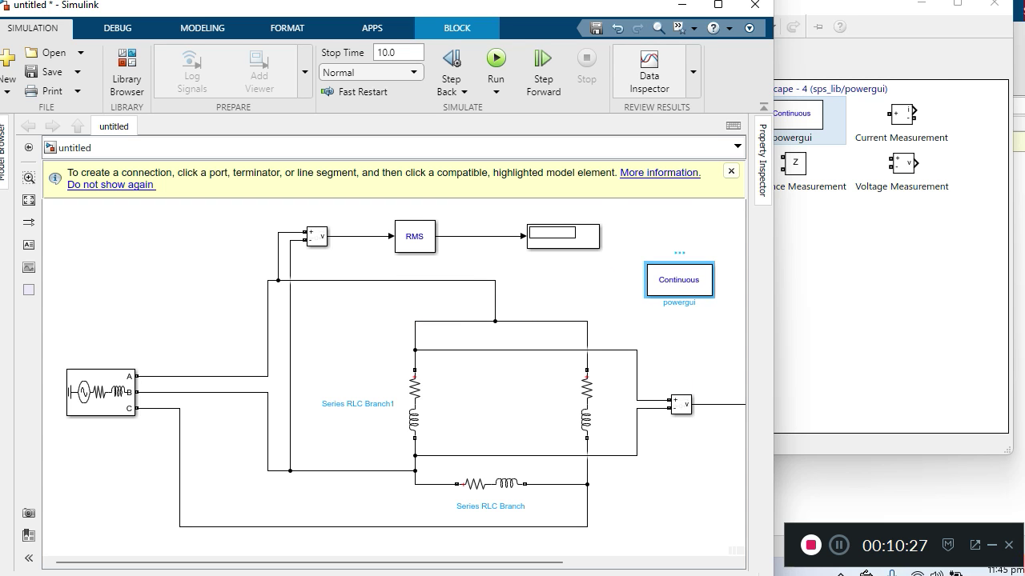
- Move the powergui block into the clear area above the second RMS block and run the simulation
{"action": "left_click", "coordinate": [718, 4]}
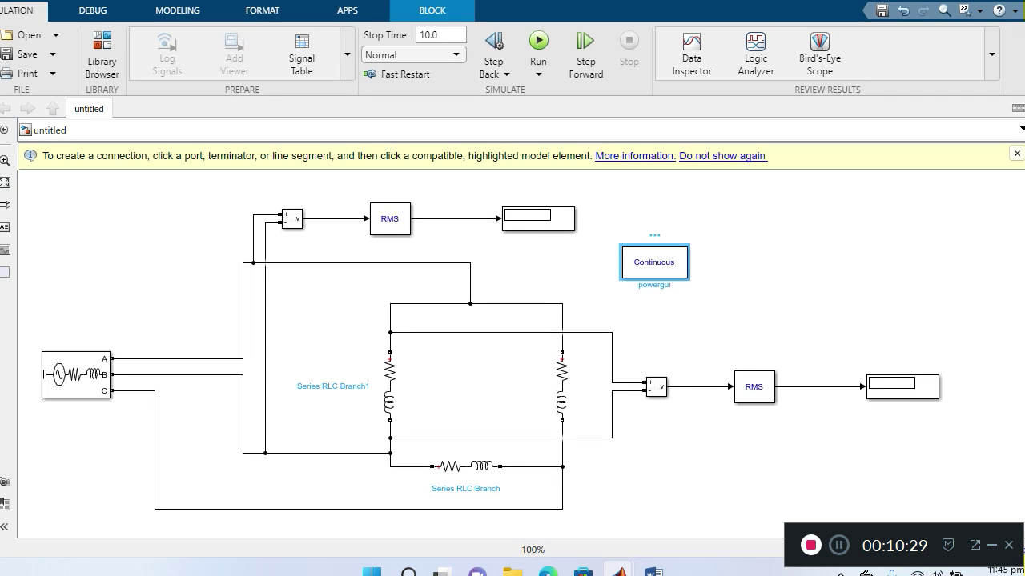
{"action": "left_click_drag", "start_coordinate": [654, 262], "coordinate": [754, 237]}
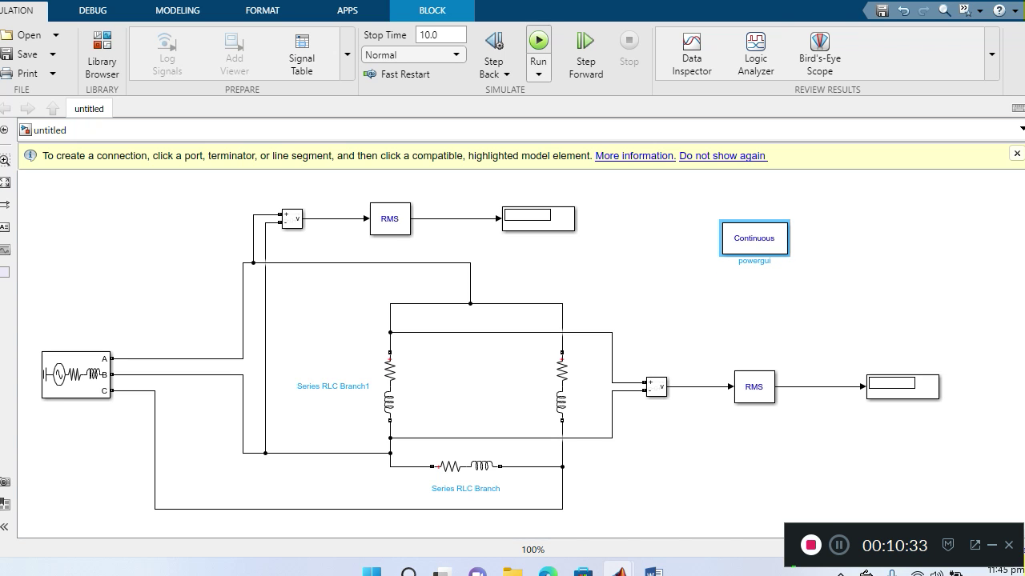
{"action": "left_click", "coordinate": [538, 41]}
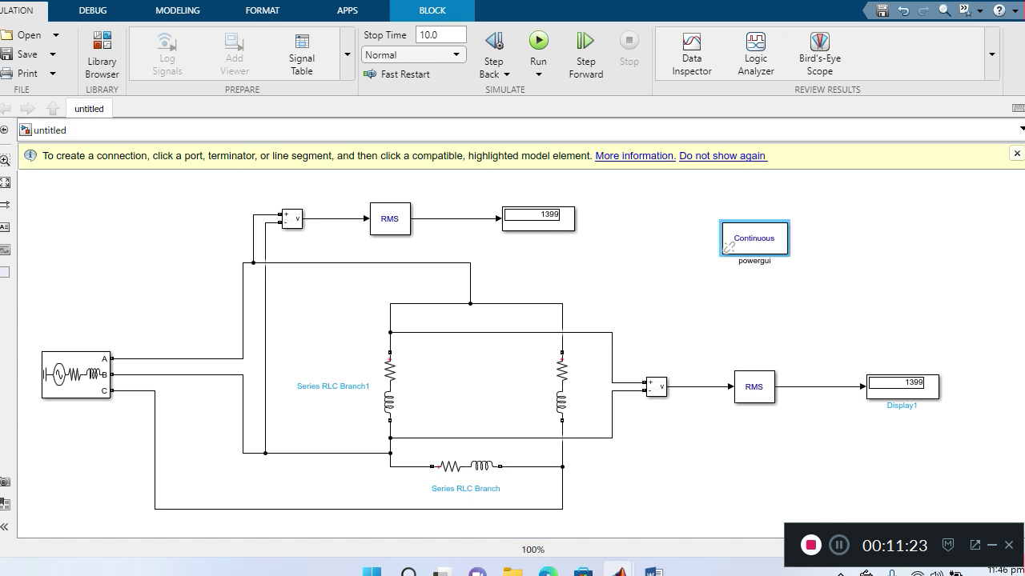
- Set the Three-Phase Source's phase-to-phase voltage to 400 Vrms and rerun the simulation
{"action": "double_click", "coordinate": [76, 374]}
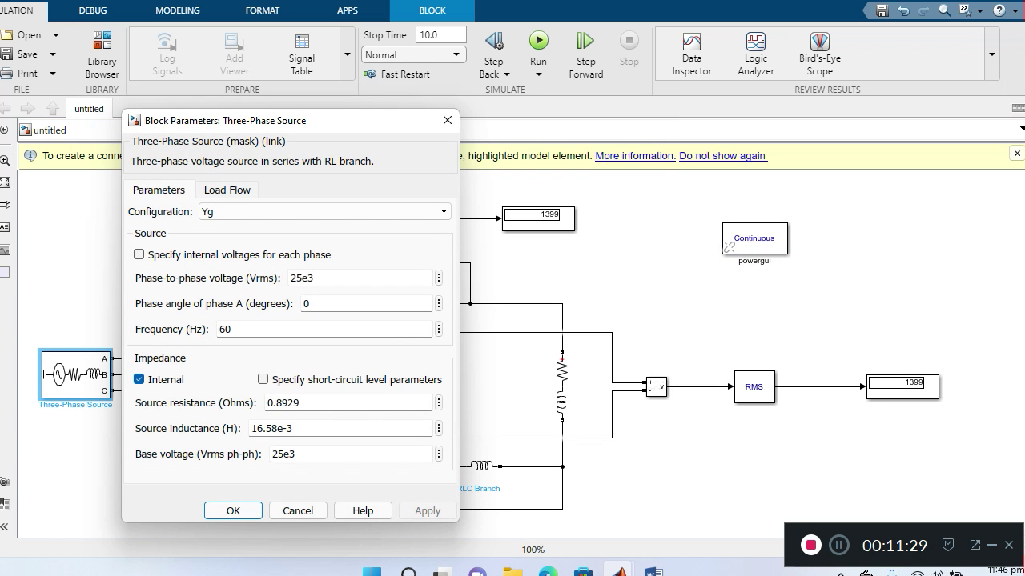
{"action": "double_click", "coordinate": [302, 278]}
{"action": "type", "text": "4"}
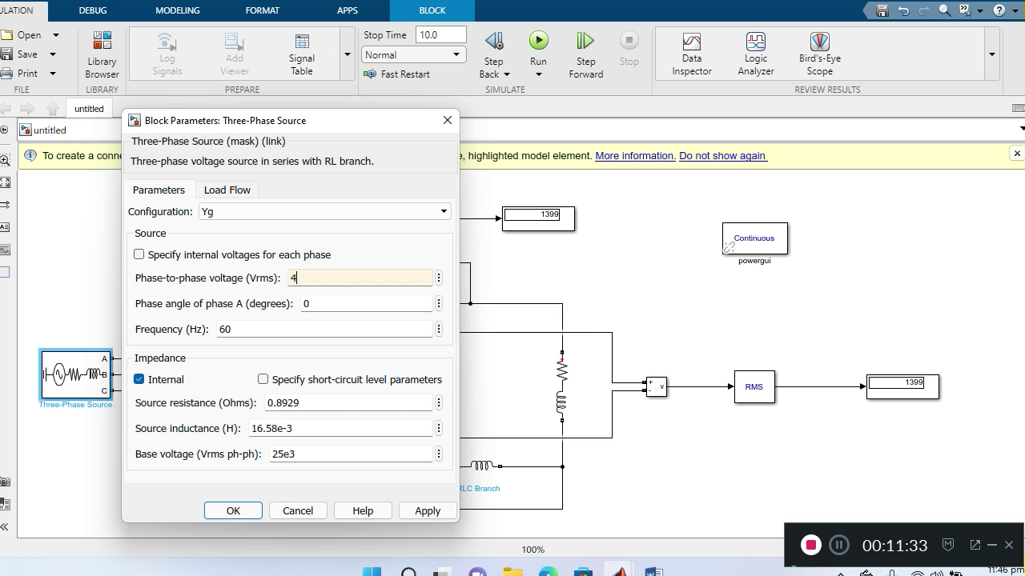
{"action": "type", "text": "00"}
{"action": "key", "text": "Return"}
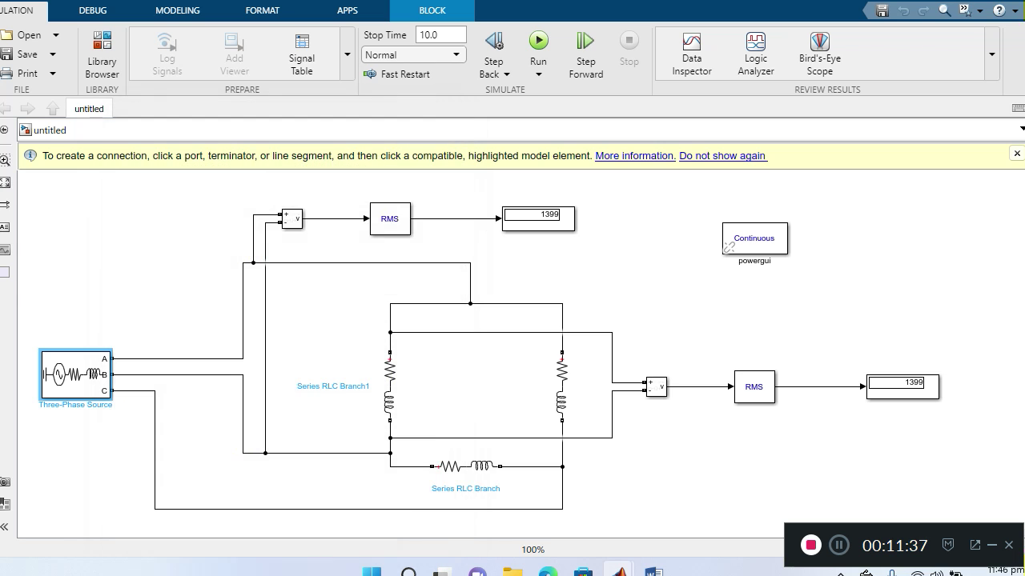
{"action": "left_click", "coordinate": [538, 40]}
- Rewire the first Voltage Measurement's negative terminal from the phase B line to the phase C line and straighten the new wire
{"action": "left_click", "coordinate": [265, 411]}
{"action": "key", "text": "Delete"}
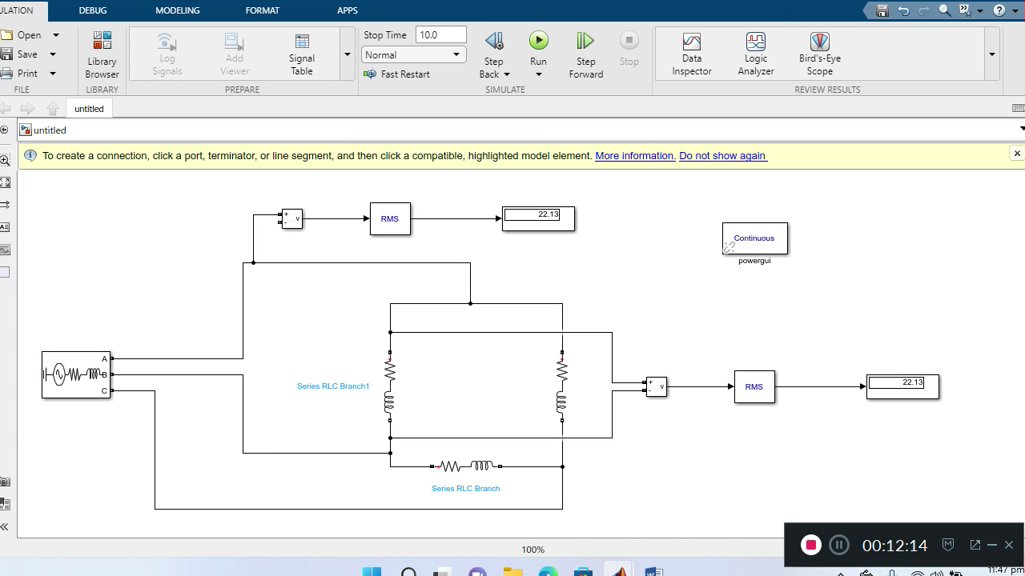
{"action": "left_click_drag", "start_coordinate": [280, 222], "coordinate": [282, 509]}
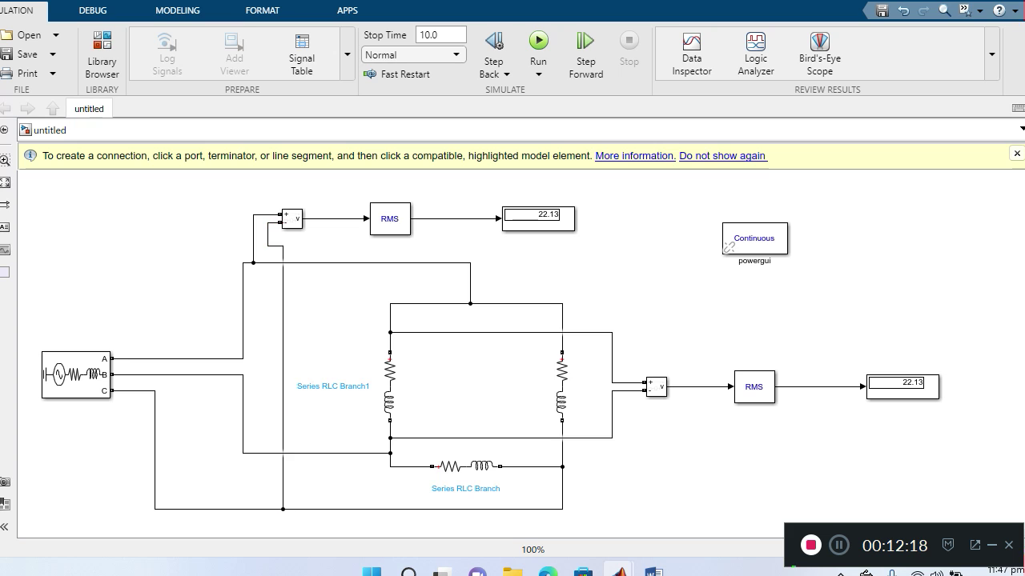
{"action": "left_click", "coordinate": [218, 509]}
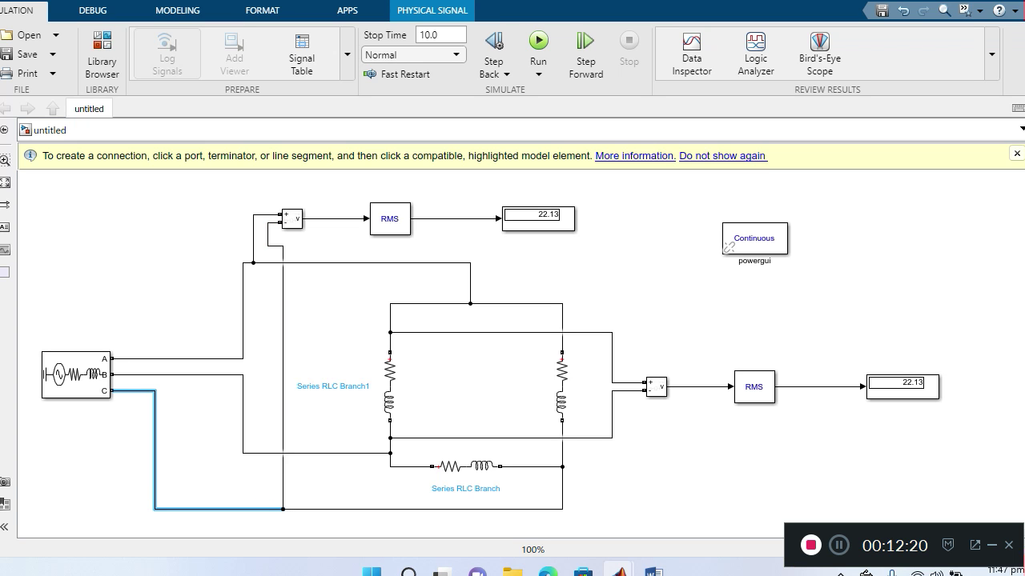
{"action": "left_click", "coordinate": [282, 380]}
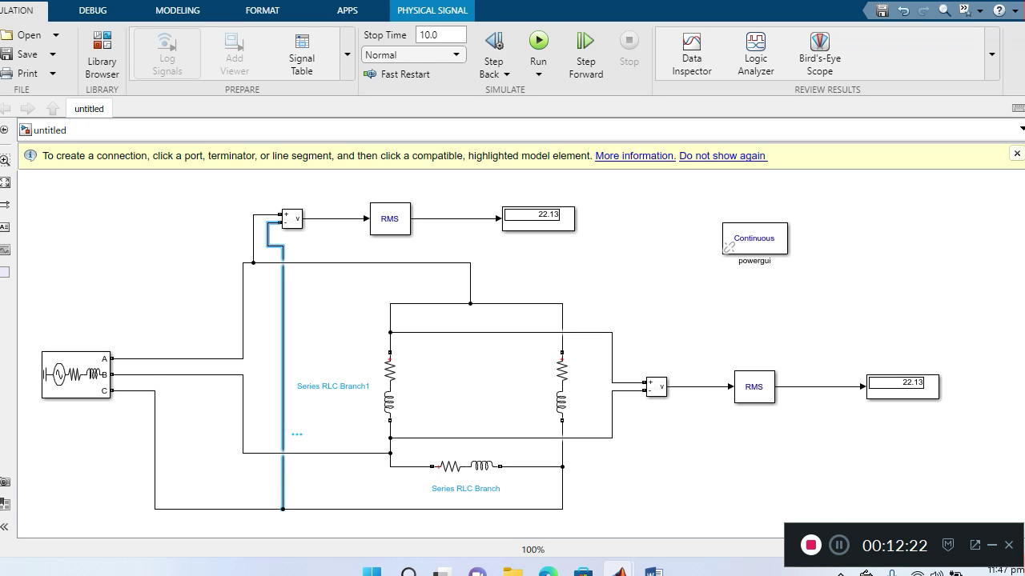
{"action": "left_click_drag", "start_coordinate": [283, 380], "coordinate": [268, 379]}
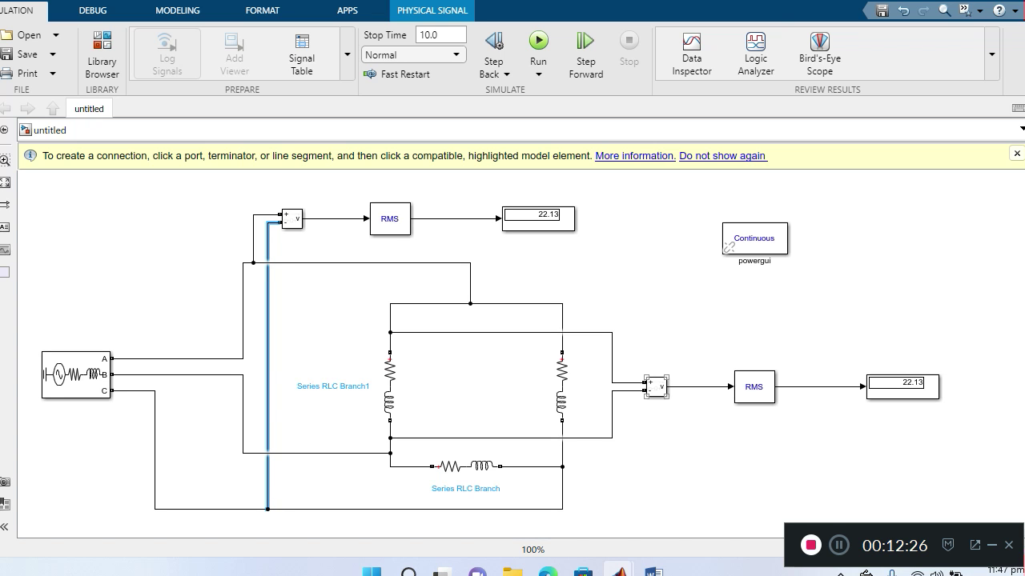
- Delete both wires connecting the second Voltage Measurement across the left RL branch
{"action": "left_click", "coordinate": [531, 332]}
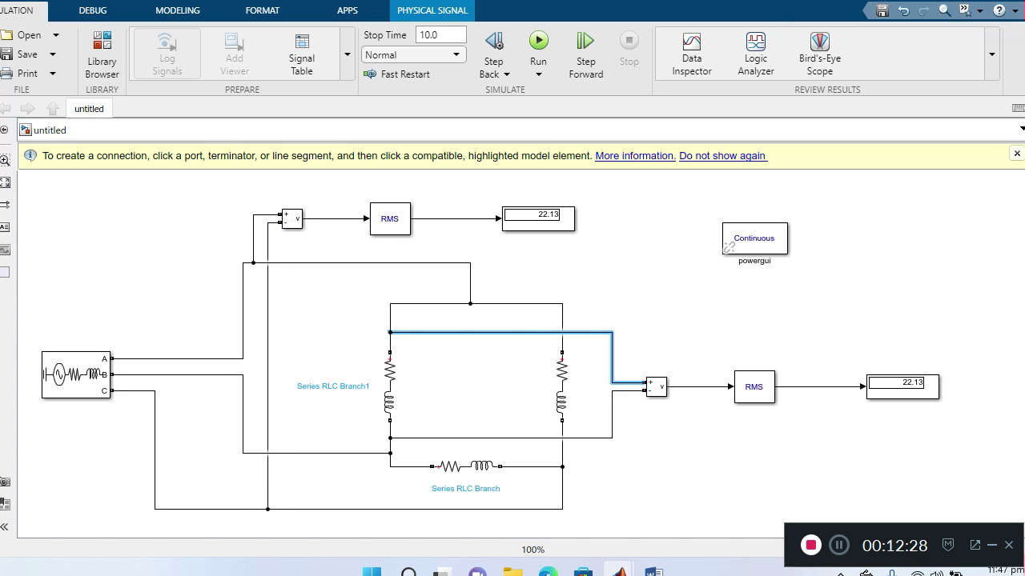
{"action": "key", "text": "Delete"}
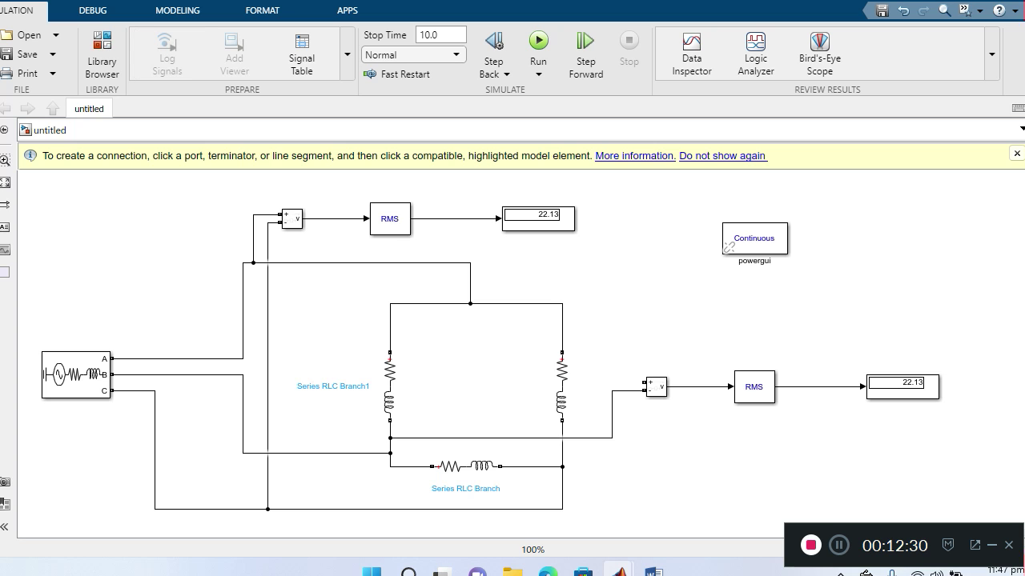
{"action": "left_click", "coordinate": [532, 438]}
{"action": "key", "text": "Delete"}
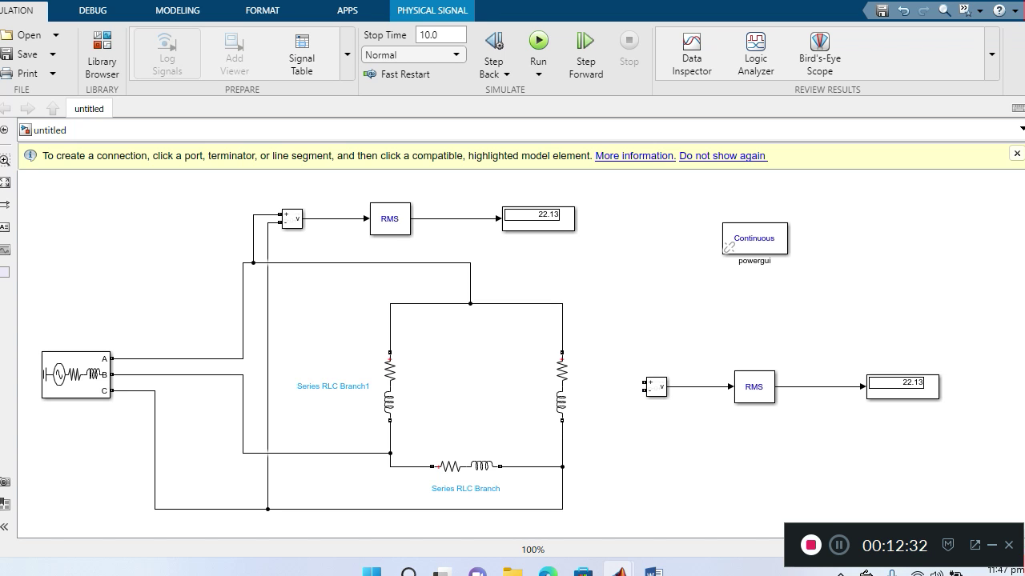
- Connect the second Voltage Measurement across the right RL branch, positive terminal above and negative below, and run the simulation
{"action": "mouse_move", "coordinate": [645, 383]}
{"action": "left_mouse_down"}
{"action": "mouse_move", "coordinate": [578, 320]}
{"action": "mouse_move", "coordinate": [563, 321]}
{"action": "left_mouse_up"}
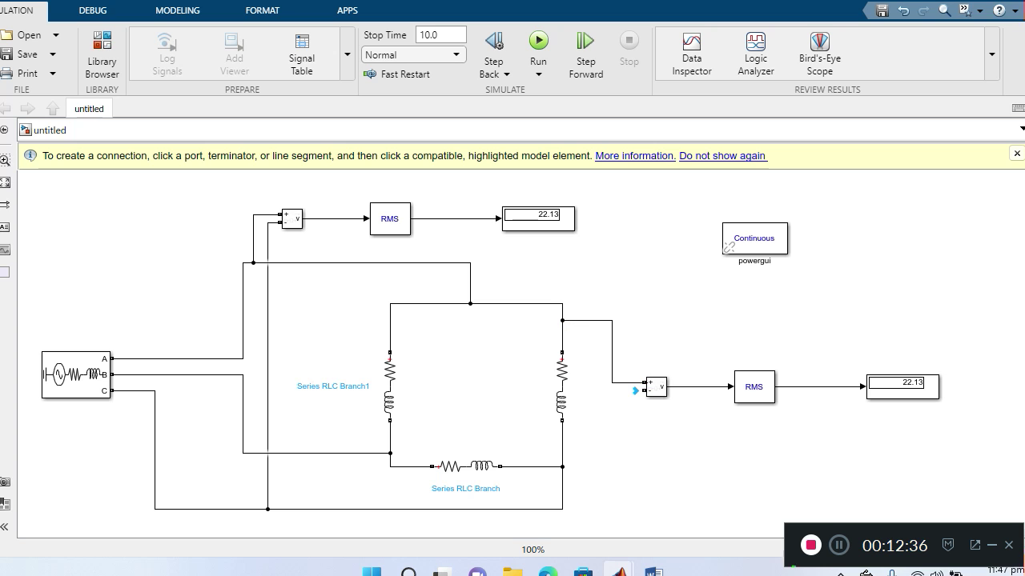
{"action": "left_click_drag", "start_coordinate": [645, 390], "coordinate": [563, 446]}
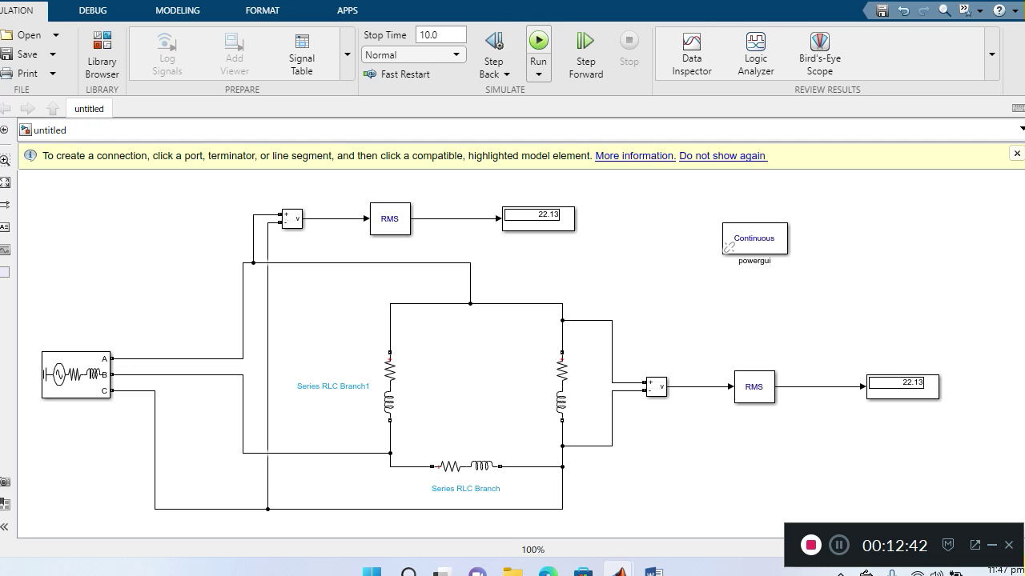
{"action": "left_click", "coordinate": [538, 40]}
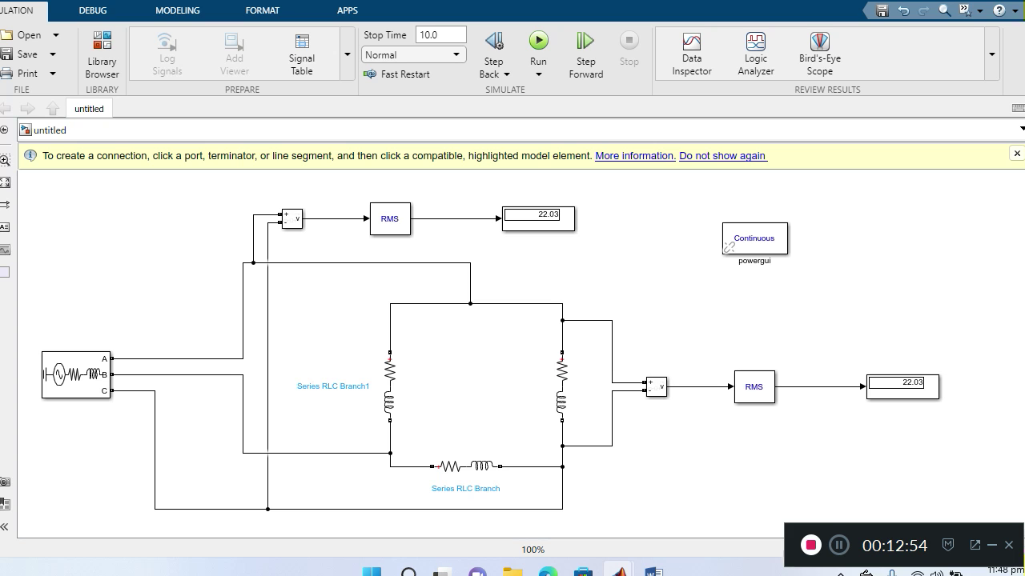
- Rewire the first Voltage Measurement's positive terminal from the phase A line to the phase B line
{"action": "left_click", "coordinate": [253, 236]}
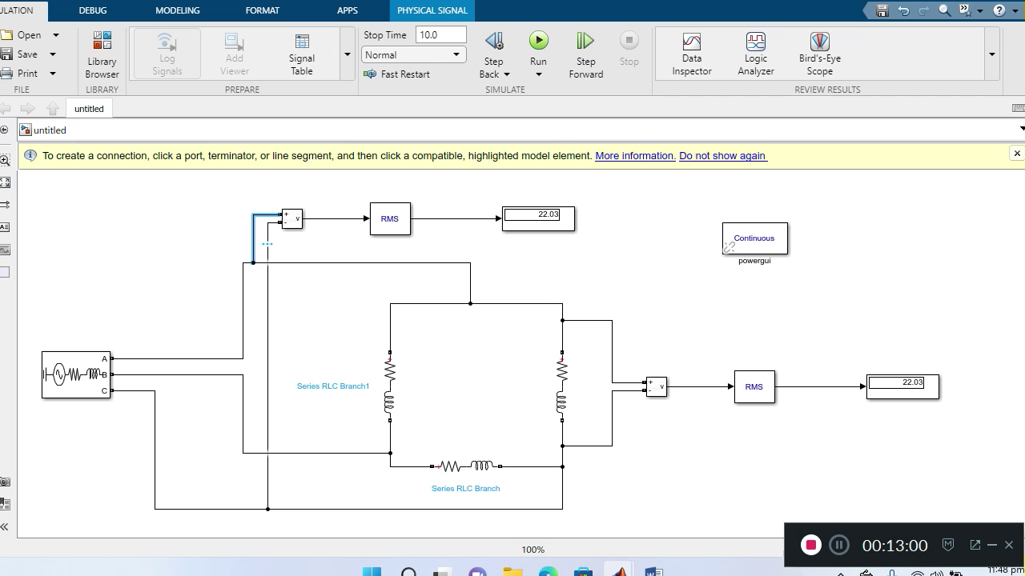
{"action": "key", "text": "Delete"}
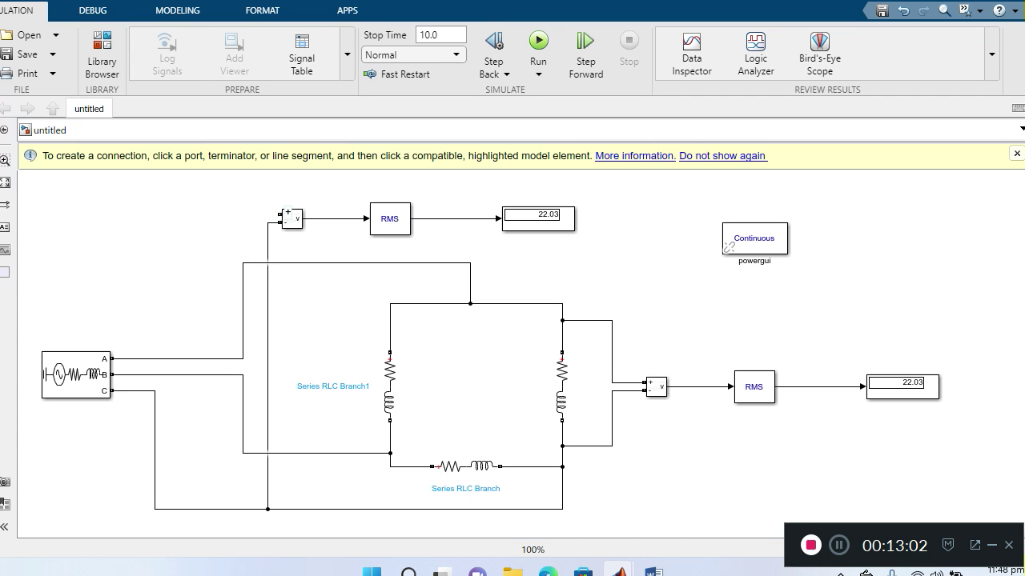
{"action": "left_click_drag", "start_coordinate": [280, 215], "coordinate": [258, 453]}
- Delete both wires connecting the second Voltage Measurement across the right RL branch
{"action": "left_click", "coordinate": [596, 320]}
{"action": "key", "text": "Delete"}
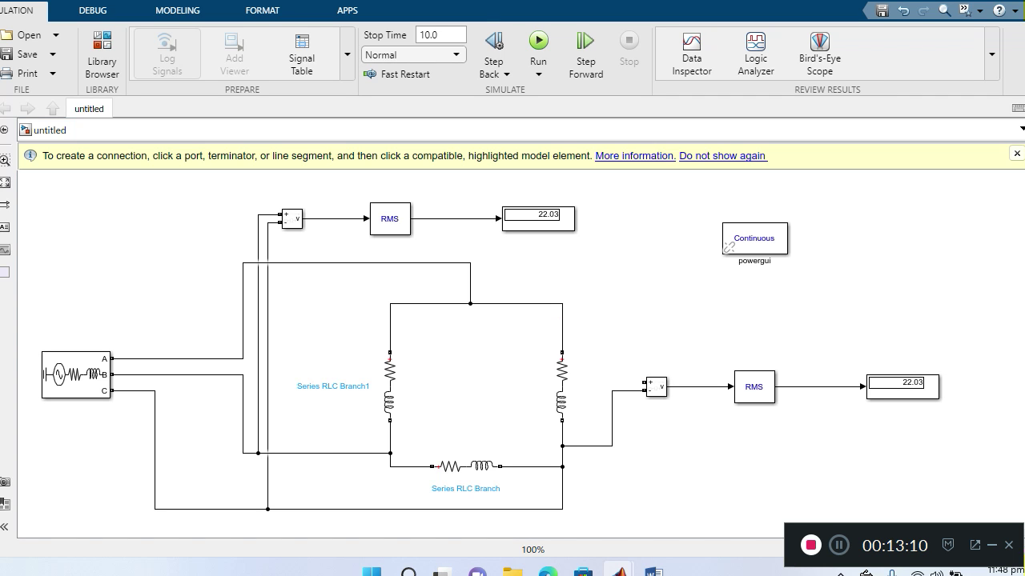
{"action": "left_click", "coordinate": [611, 416]}
{"action": "key", "text": "Delete"}
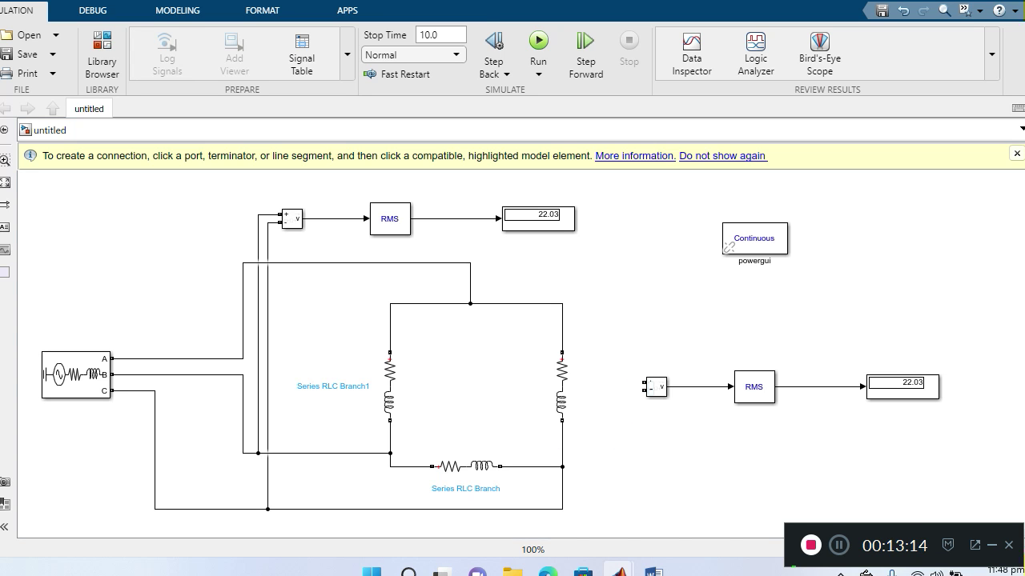
- Connect the second Voltage Measurement across the bottom RL branch, positive terminal to its left end and negative to its right end
{"action": "left_click_drag", "start_coordinate": [645, 382], "coordinate": [410, 466]}
{"action": "left_click", "coordinate": [656, 386]}
{"action": "left_click_drag", "start_coordinate": [646, 390], "coordinate": [514, 466]}
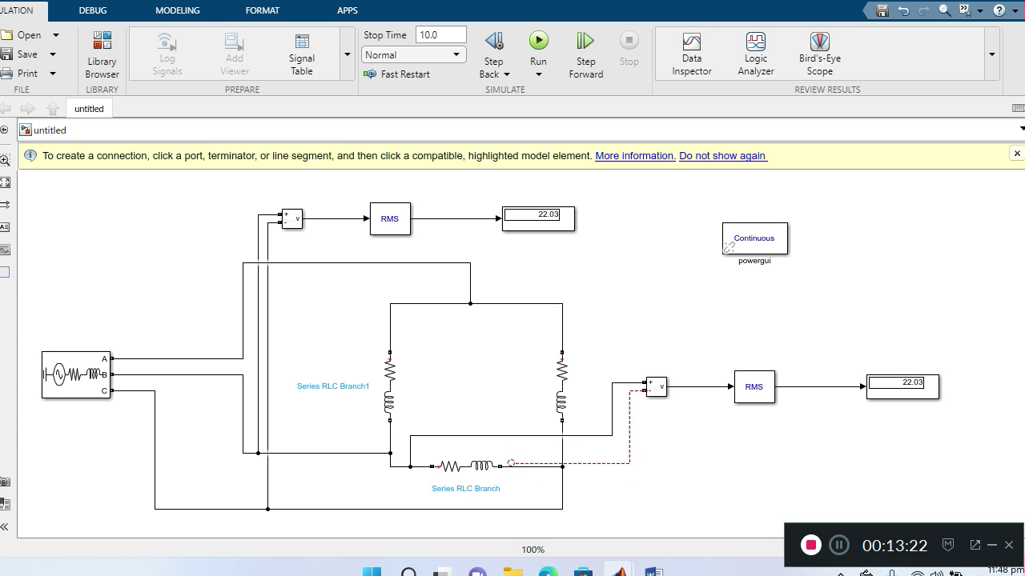
{"action": "left_click", "coordinate": [536, 466]}
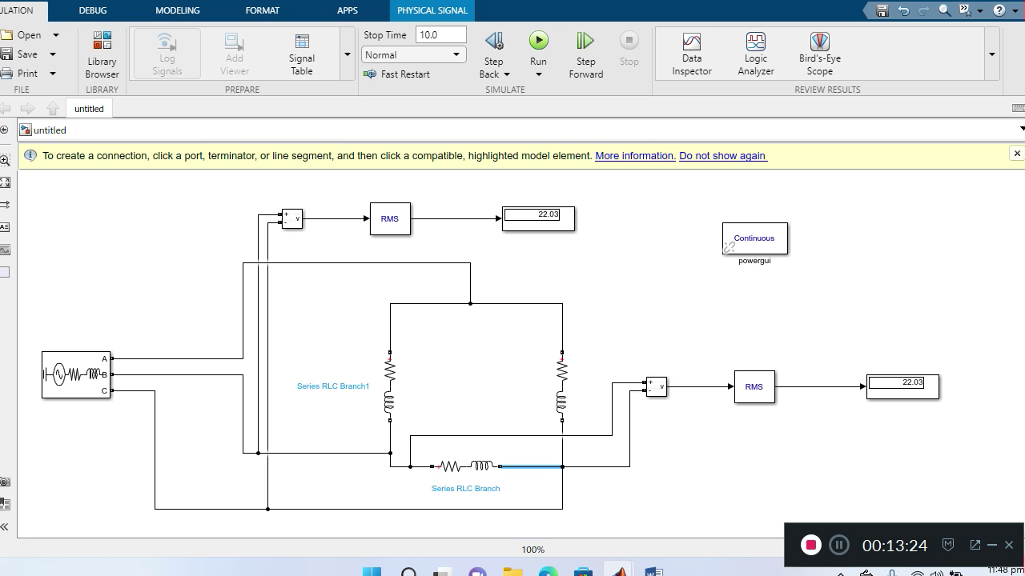
- Try to reroute the second Voltage Measurement's negative wire above the bottom RL branch, and delete that wire
{"action": "left_click_drag", "start_coordinate": [596, 467], "coordinate": [533, 456]}
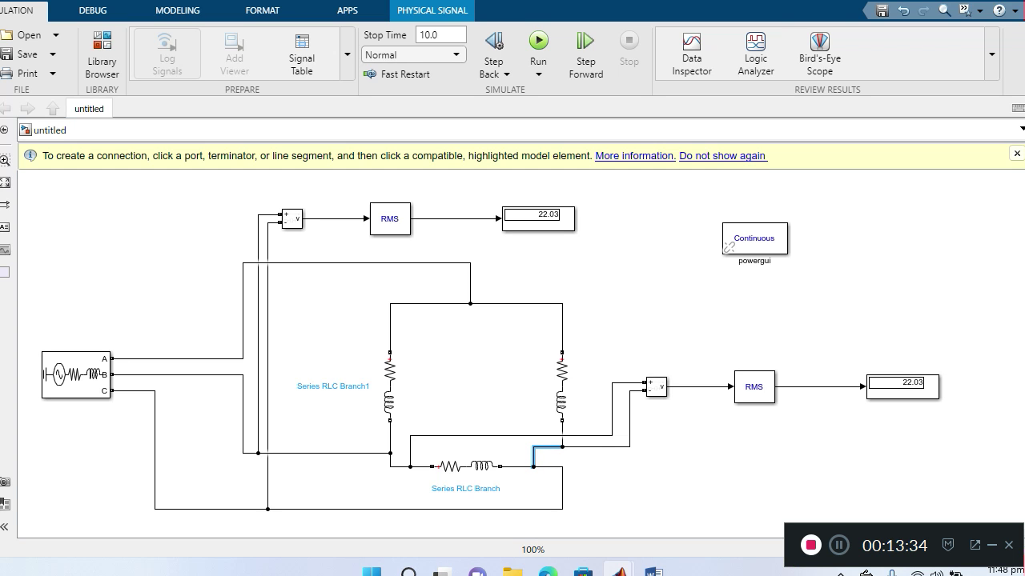
{"action": "key", "text": "ctrl+z"}
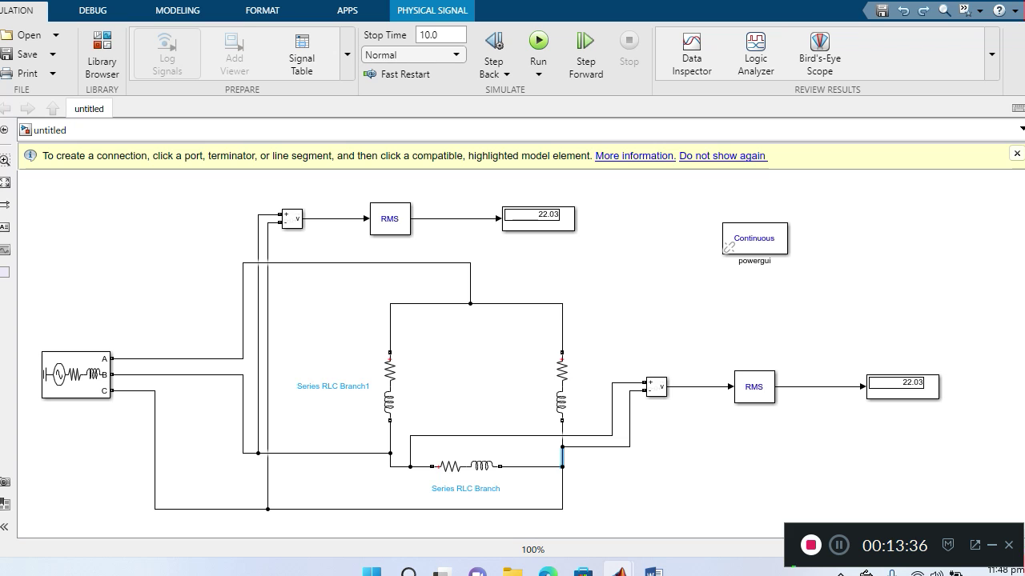
{"action": "key", "text": "Escape"}
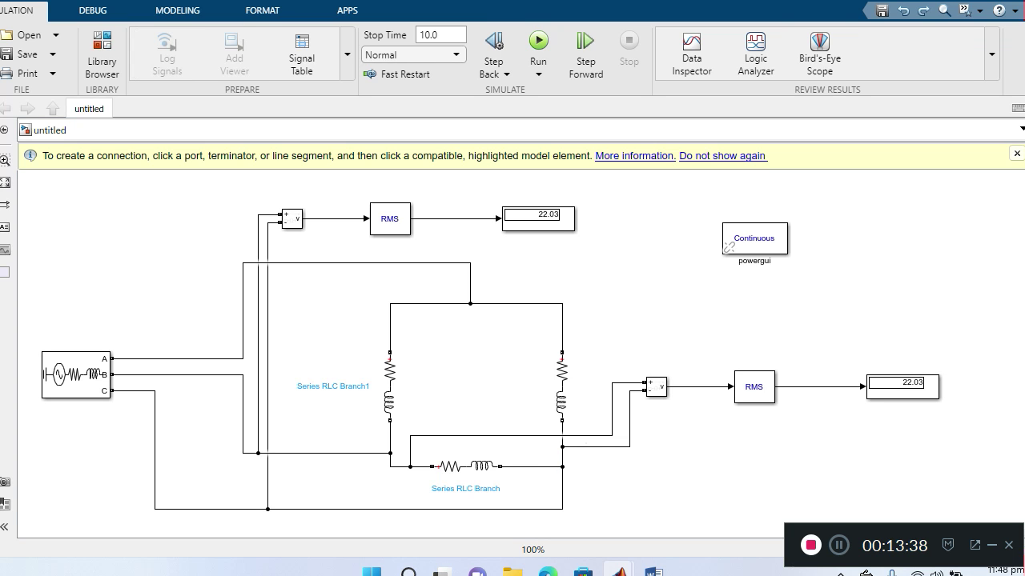
{"action": "left_click", "coordinate": [586, 446]}
{"action": "key", "text": "Delete"}
- Redraw the second Voltage Measurement's negative wire to the bottom RL branch's right end and raise its horizontal segment
{"action": "left_click_drag", "start_coordinate": [645, 390], "coordinate": [517, 467]}
{"action": "mouse_move", "coordinate": [518, 467]}
{"action": "left_mouse_down"}
{"action": "mouse_move", "coordinate": [514, 450]}
{"action": "mouse_move", "coordinate": [522, 466]}
{"action": "left_mouse_up"}
{"action": "left_click", "coordinate": [523, 466]}
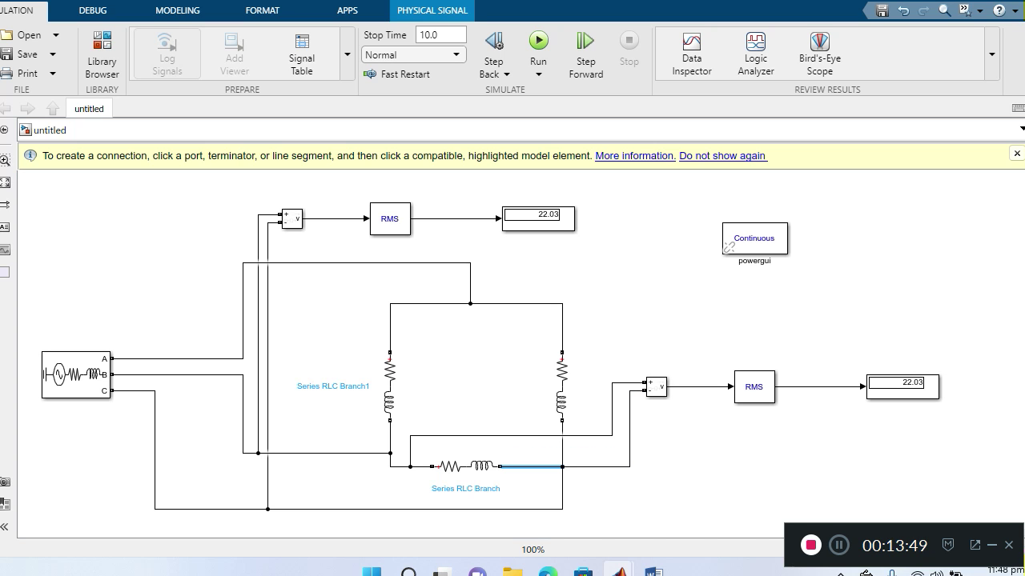
{"action": "left_click_drag", "start_coordinate": [596, 466], "coordinate": [597, 450]}
{"action": "left_click", "coordinate": [562, 459]}
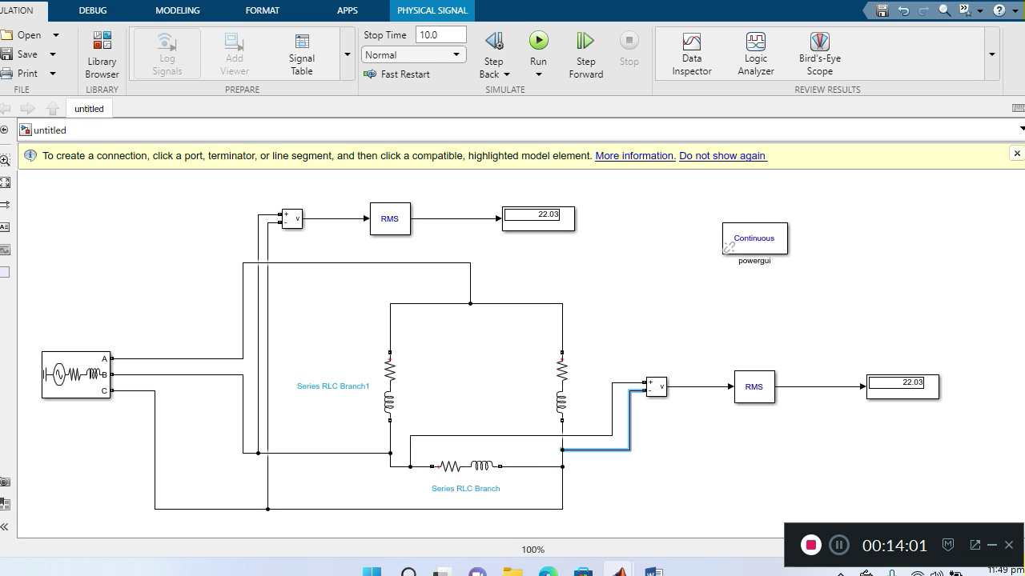
- Replace the second Voltage Measurement's negative wire with a new one routed just above the bottom-right corner junction, and run the simulation
{"action": "key", "text": "Delete"}
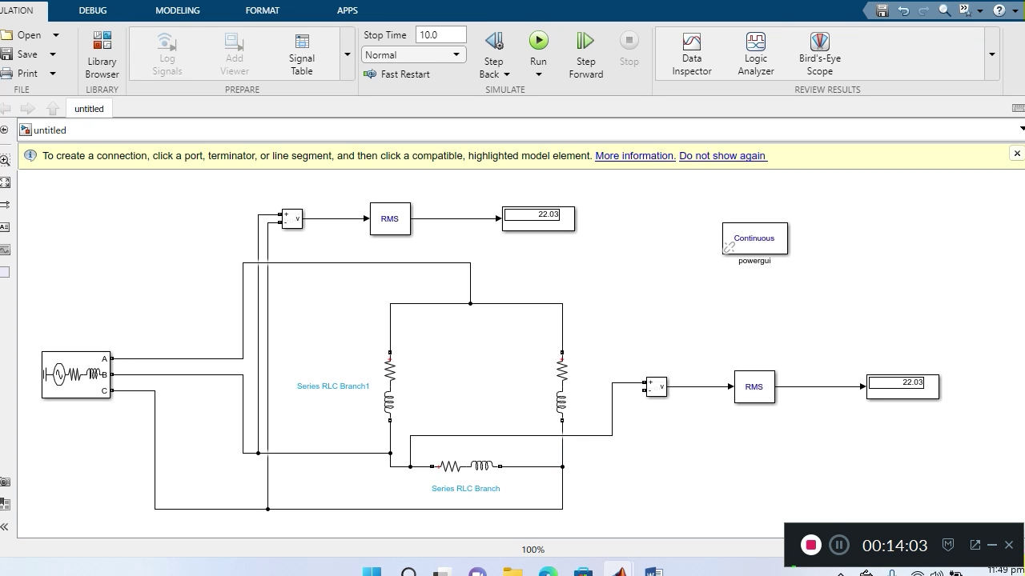
{"action": "left_click", "coordinate": [650, 385]}
{"action": "left_click_drag", "start_coordinate": [645, 391], "coordinate": [521, 460]}
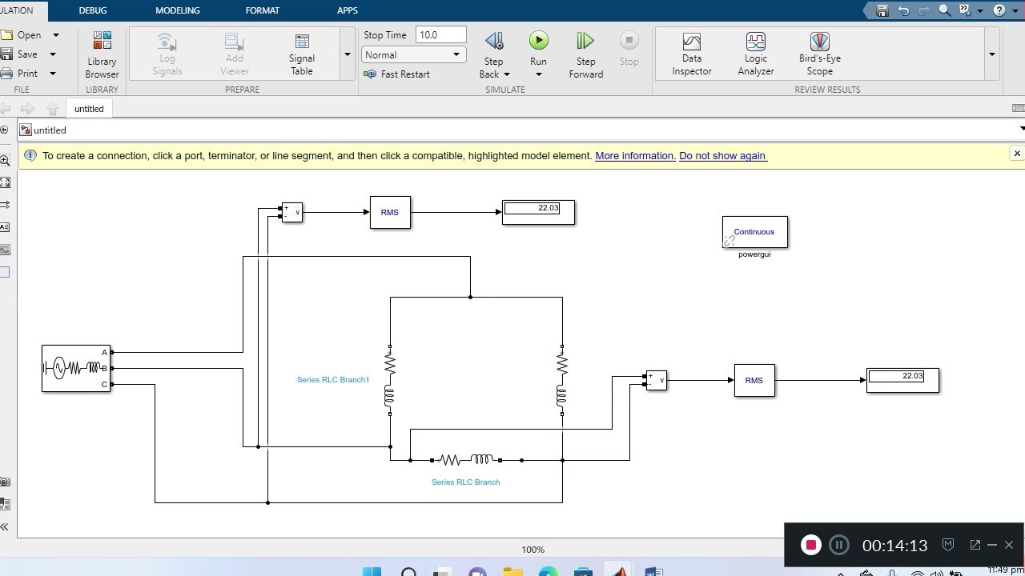
{"action": "left_click_drag", "start_coordinate": [596, 460], "coordinate": [596, 448]}
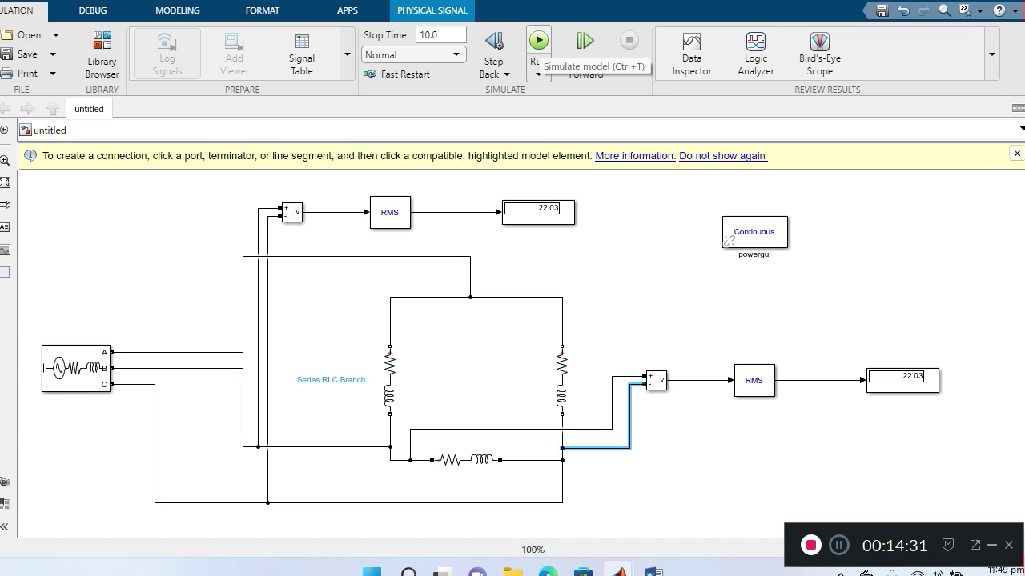
{"action": "left_click", "coordinate": [538, 40]}
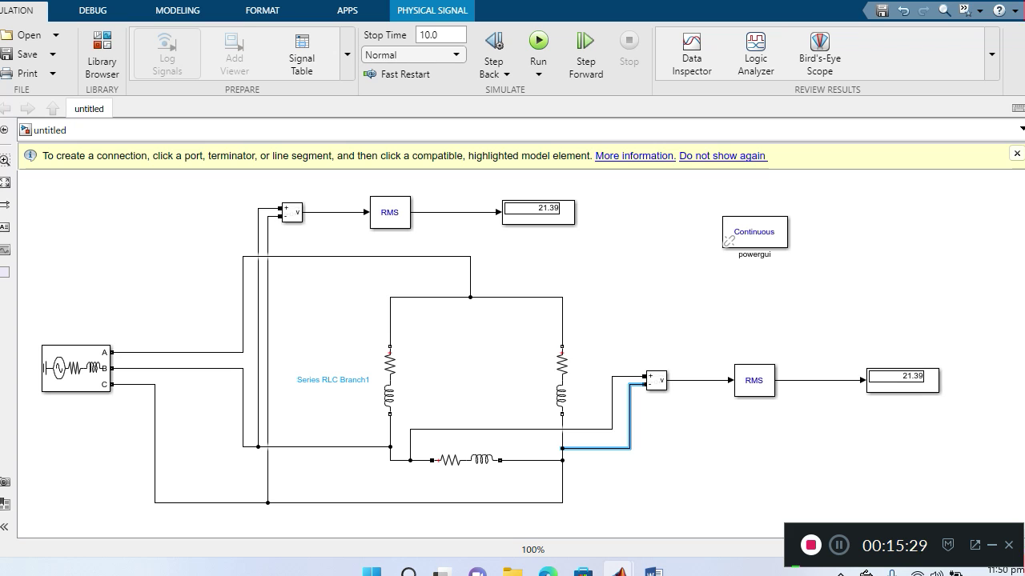
- Delete the first Voltage Measurement block with its phase B, phase C and RMS input wires
{"action": "left_click", "coordinate": [292, 212]}
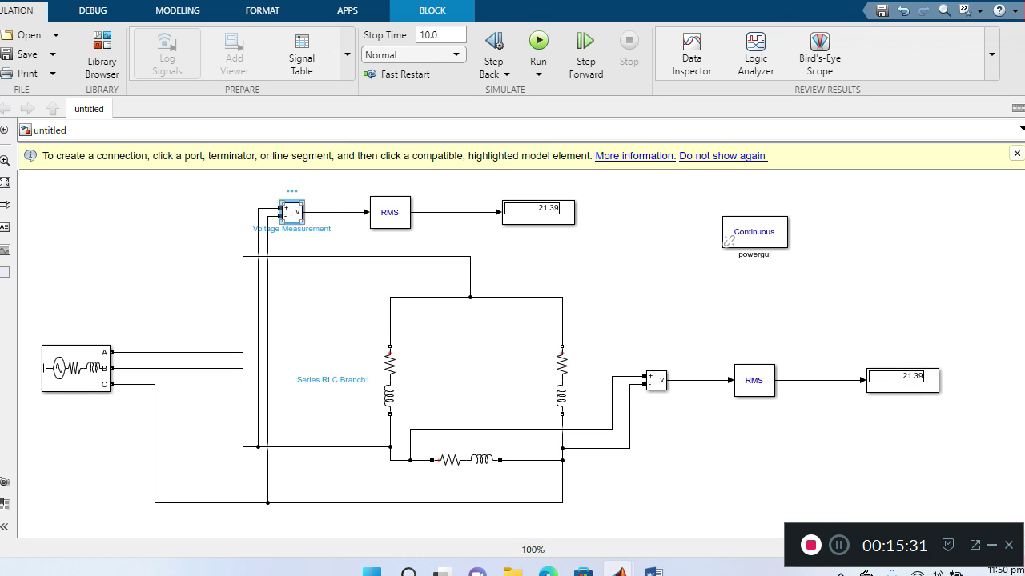
{"action": "key", "text": "Delete"}
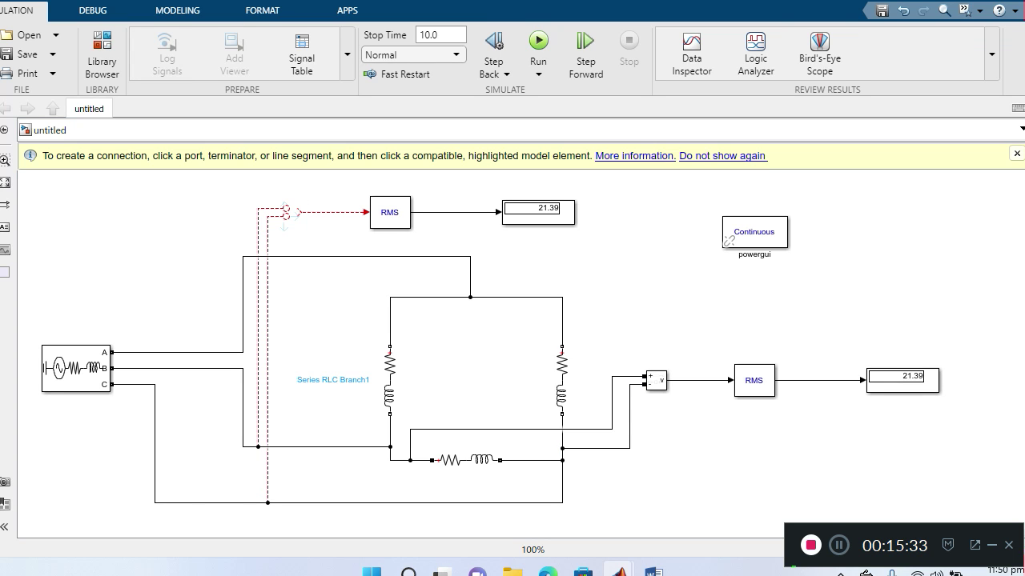
{"action": "left_click", "coordinate": [286, 210]}
{"action": "key", "text": "Delete"}
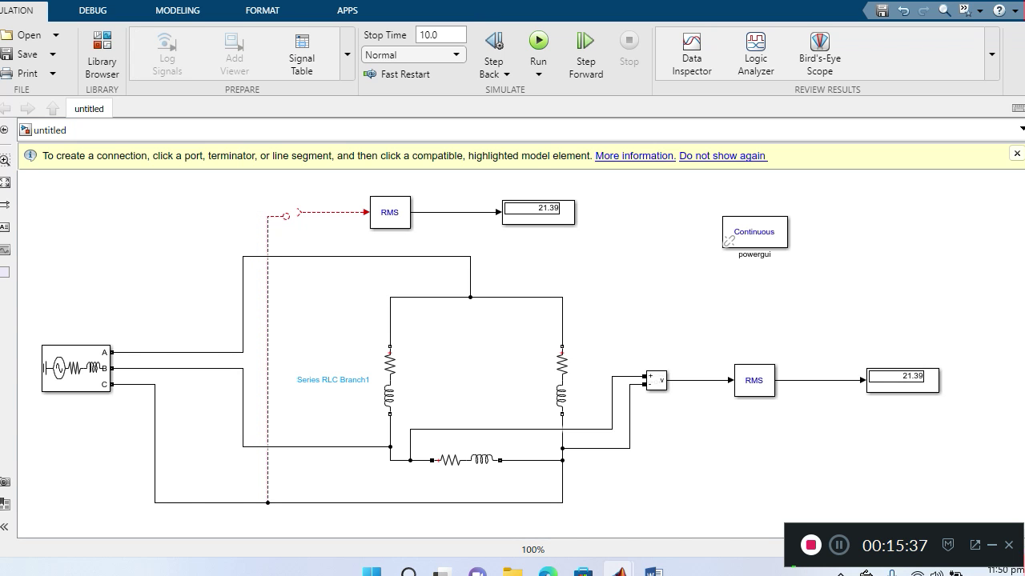
{"action": "left_click", "coordinate": [286, 215]}
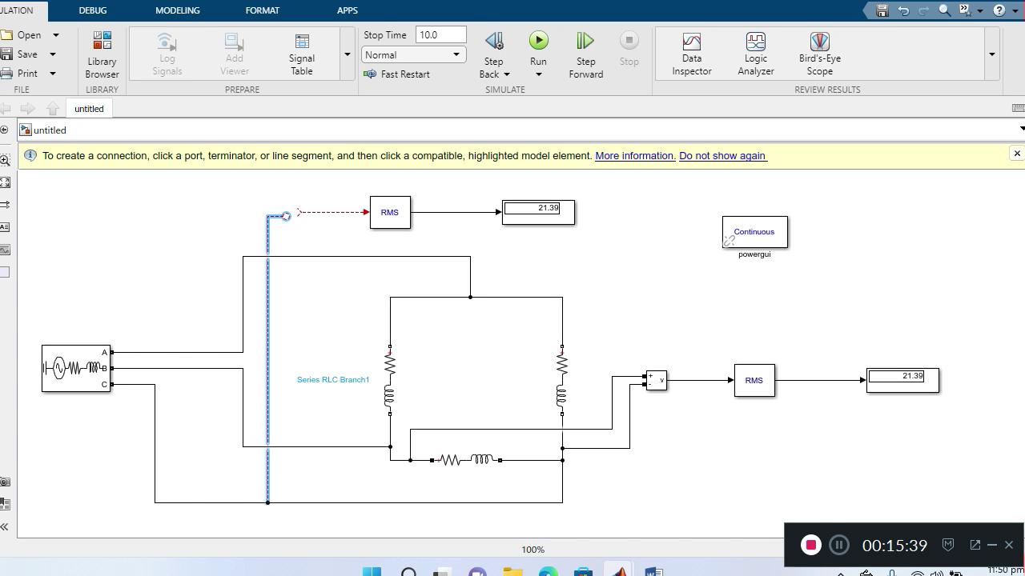
{"action": "key", "text": "Delete"}
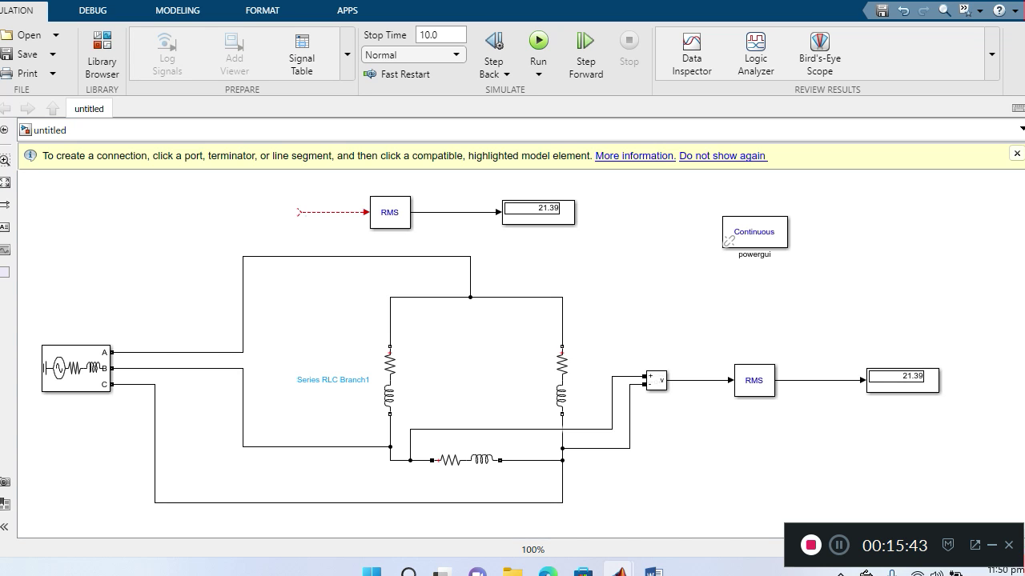
{"action": "left_click", "coordinate": [334, 212]}
{"action": "key", "text": "Delete"}
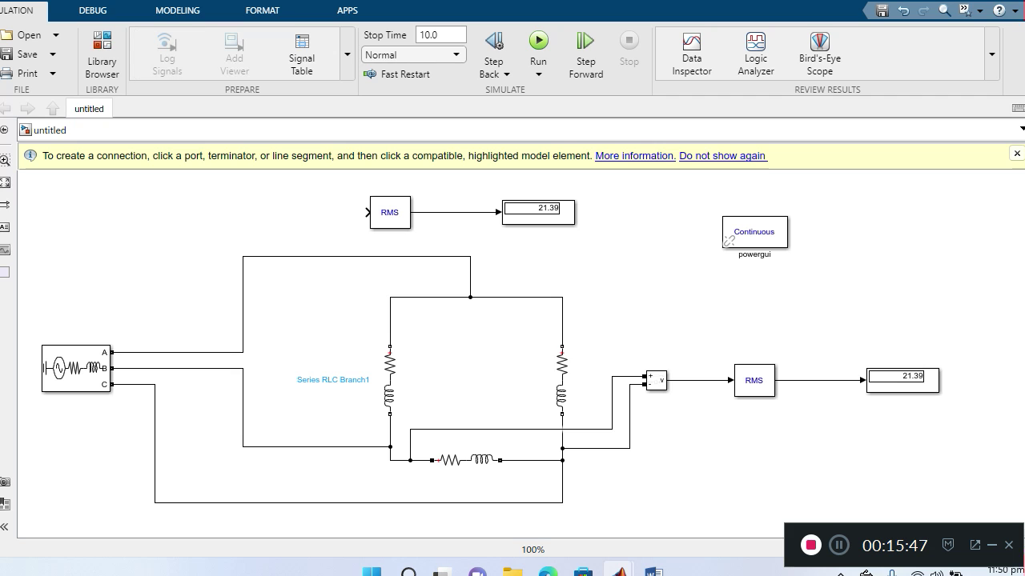
- Delete the second Voltage Measurement block with all its wires, and shift the bottom RL branch slightly to the right
{"action": "left_click", "coordinate": [477, 429]}
{"action": "key", "text": "Delete"}
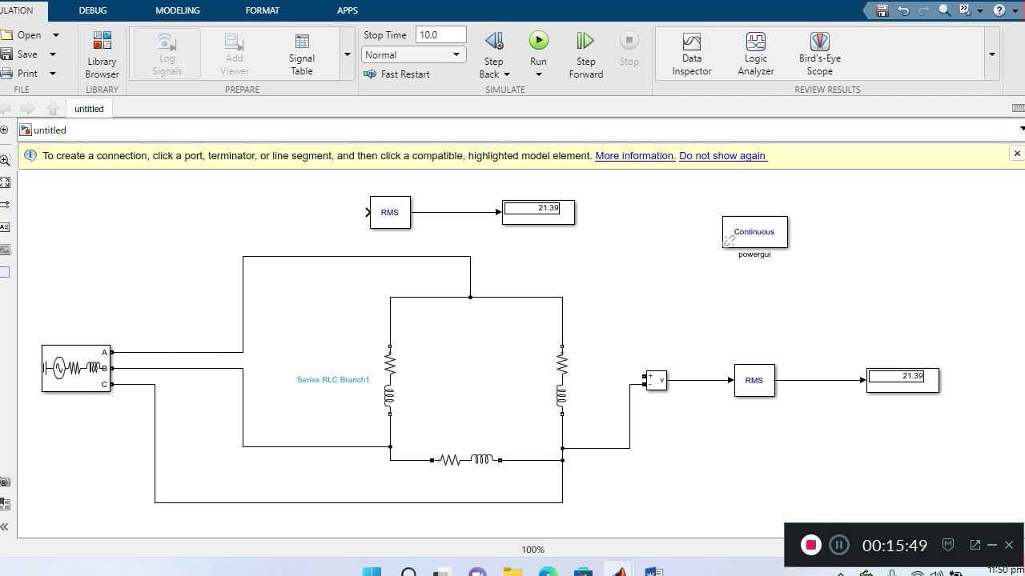
{"action": "left_click", "coordinate": [592, 448]}
{"action": "key", "text": "Delete"}
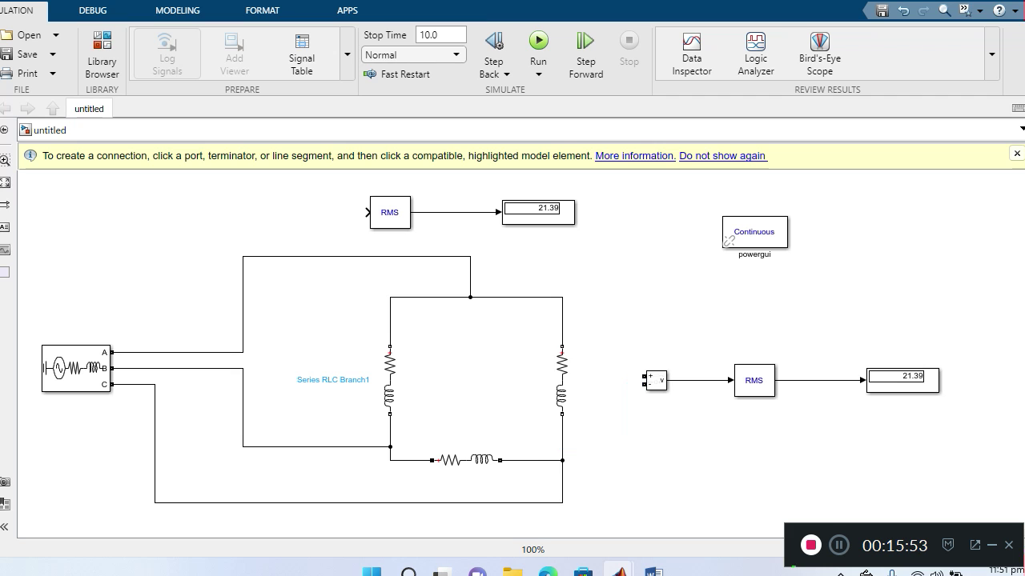
{"action": "left_click", "coordinate": [656, 380]}
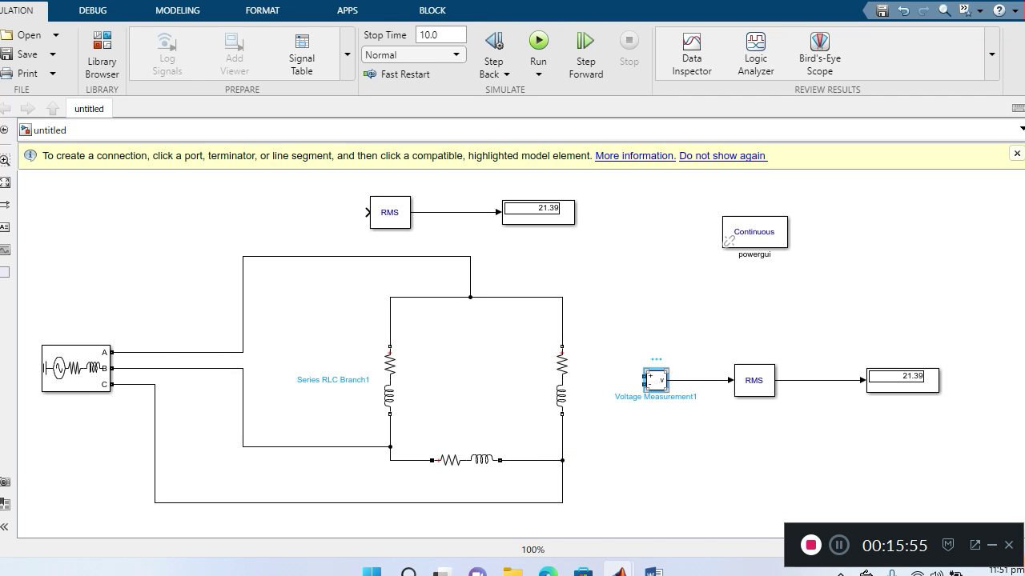
{"action": "key", "text": "Delete"}
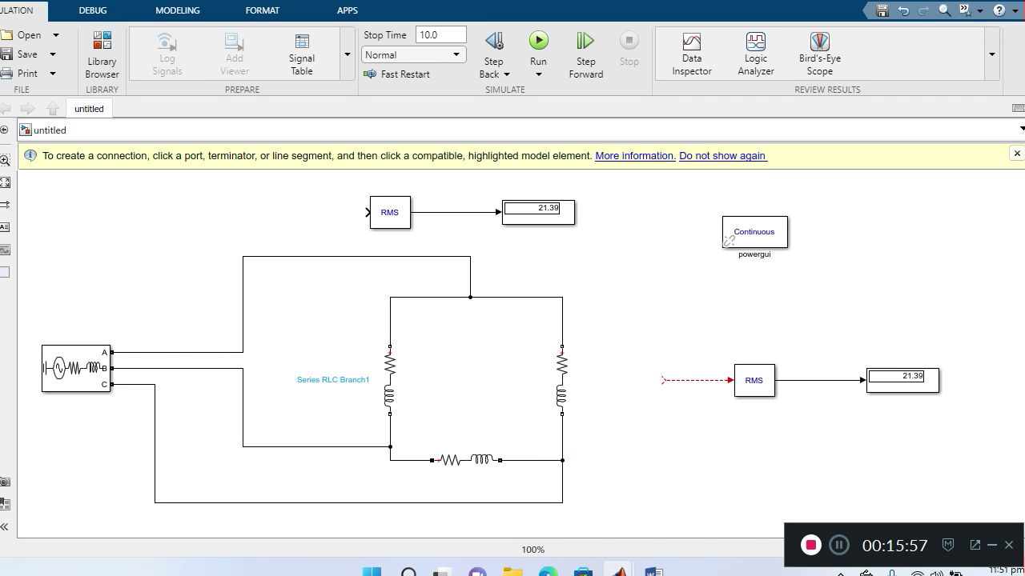
{"action": "left_click", "coordinate": [693, 380]}
{"action": "key", "text": "Delete"}
{"action": "left_click_drag", "start_coordinate": [466, 461], "coordinate": [493, 460]}
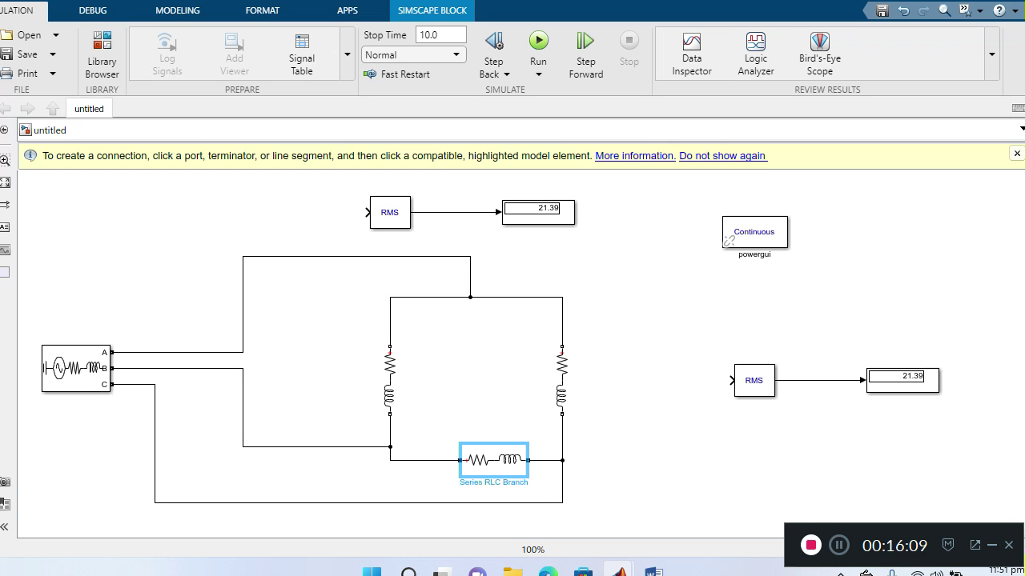
- Add a Current Measurement block from the Library Browser to the left of the upper RMS block
{"action": "left_click", "coordinate": [957, 1]}
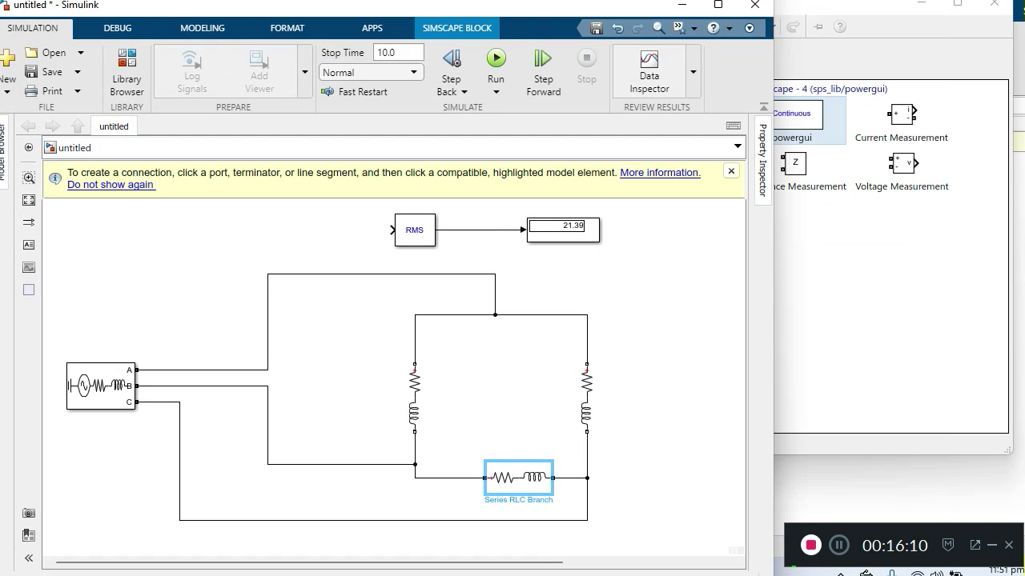
{"action": "left_click", "coordinate": [809, 309]}
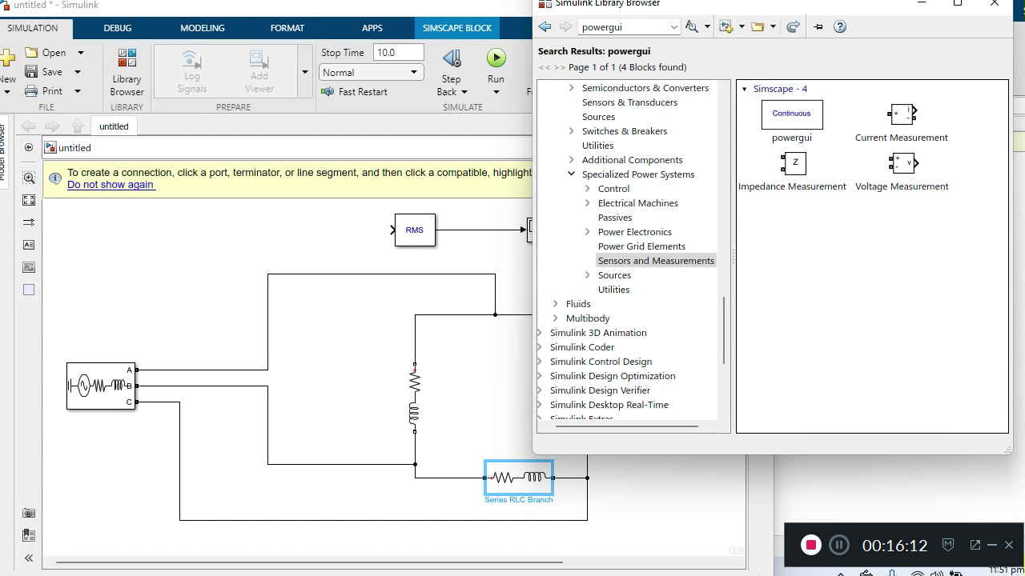
{"action": "left_click", "coordinate": [624, 26]}
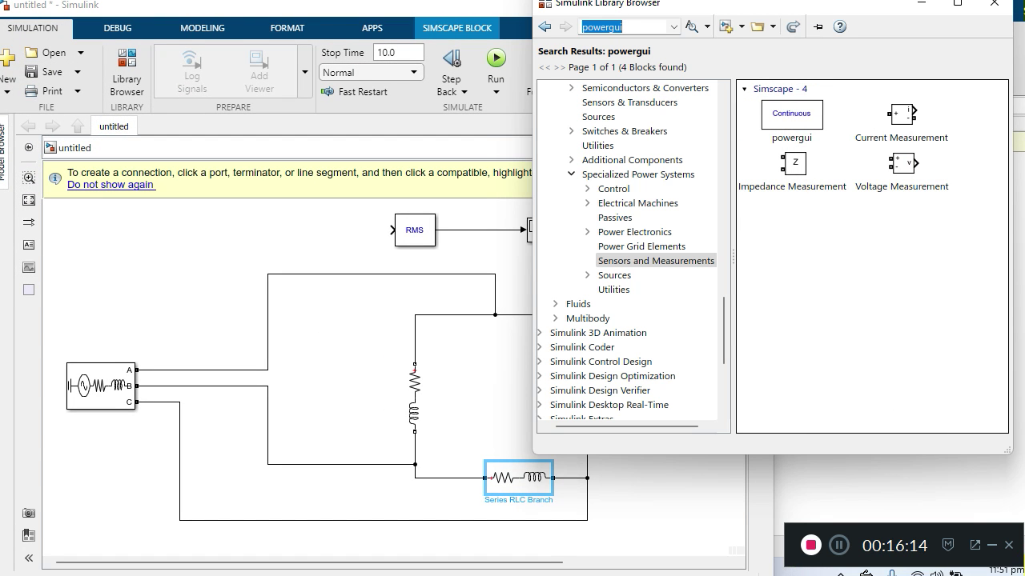
{"action": "type", "text": "curr"}
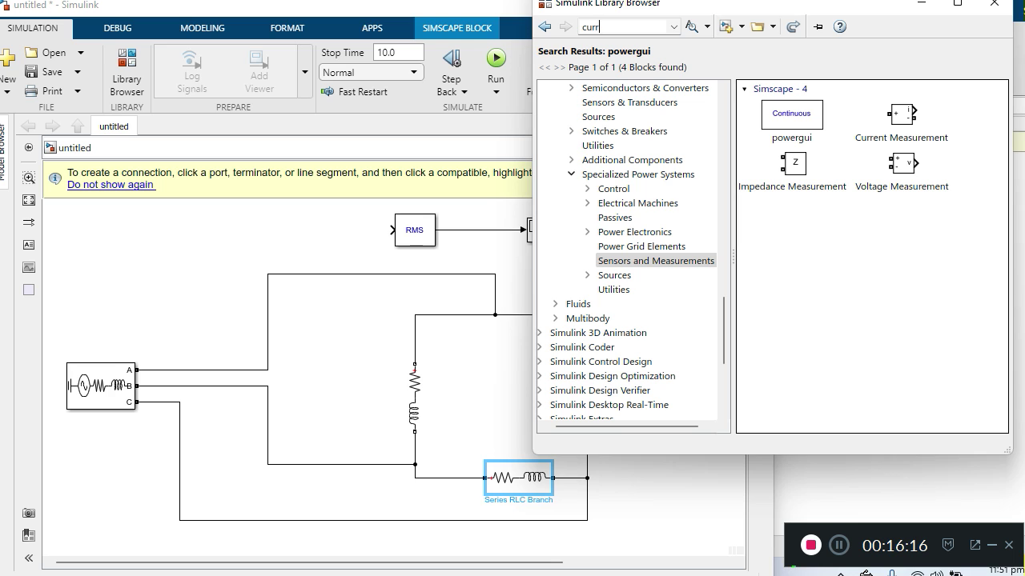
{"action": "type", "text": "ent"}
{"action": "left_click", "coordinate": [900, 114]}
{"action": "left_click_drag", "start_coordinate": [900, 114], "coordinate": [317, 230]}
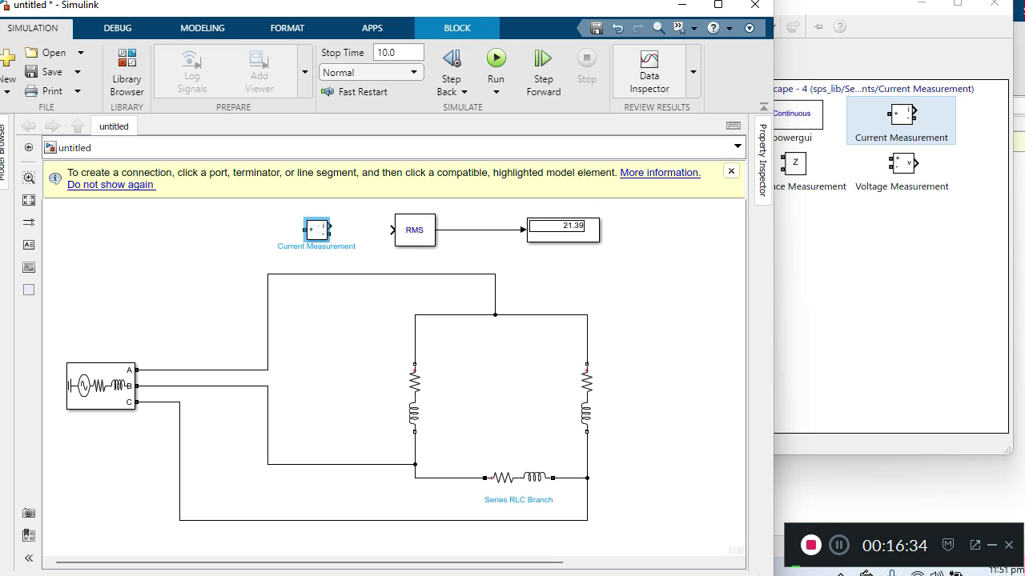
- Delete the phase A wire to the delta's top junction and move the Current Measurement block down into its place
{"action": "left_click", "coordinate": [381, 274]}
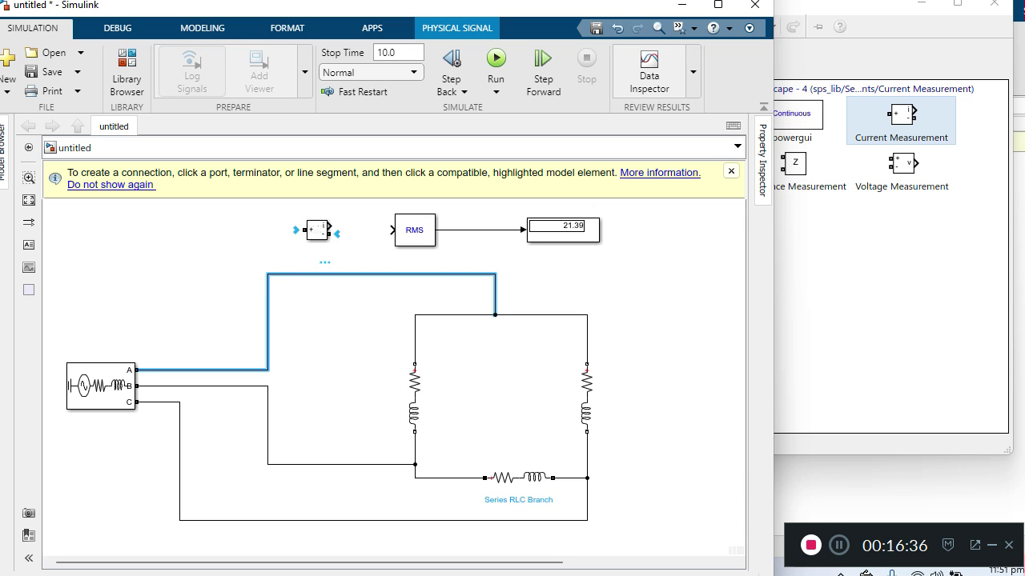
{"action": "key", "text": "Delete"}
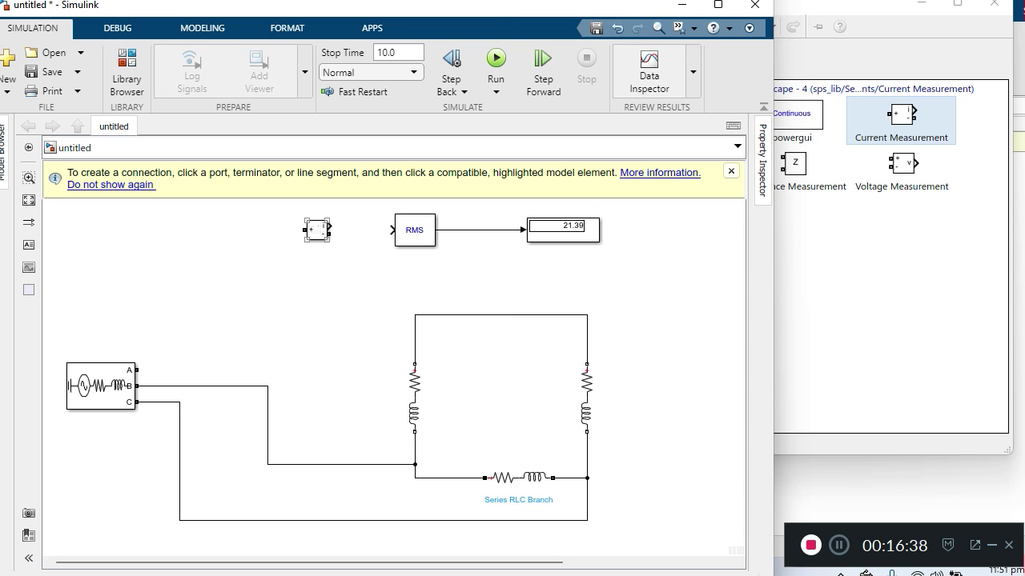
{"action": "left_click_drag", "start_coordinate": [317, 230], "coordinate": [329, 286]}
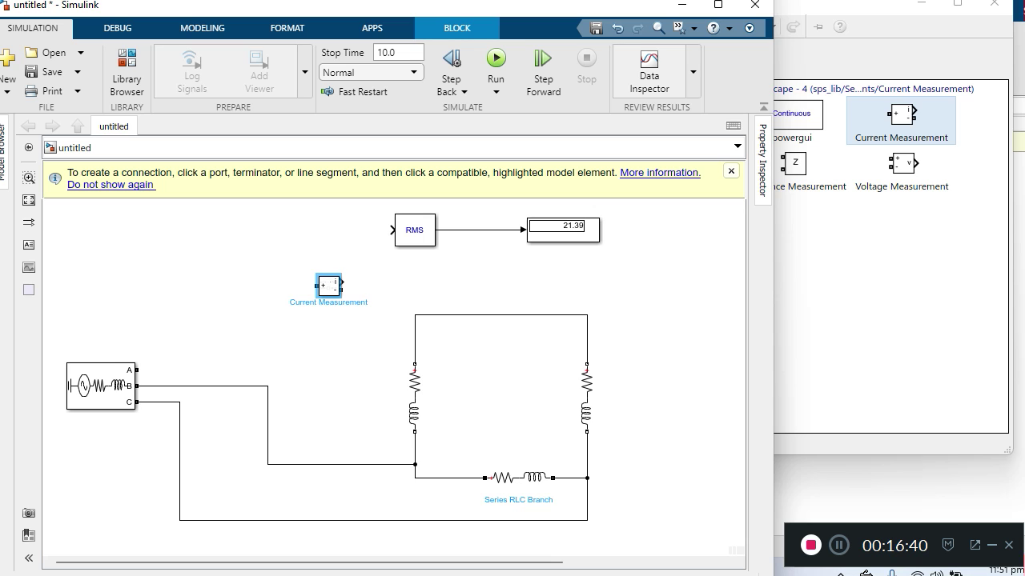
- Wire the Current Measurement in series between source phase A and the delta's top wire, and connect its current output to the upper RMS block
{"action": "left_click", "coordinate": [316, 286]}
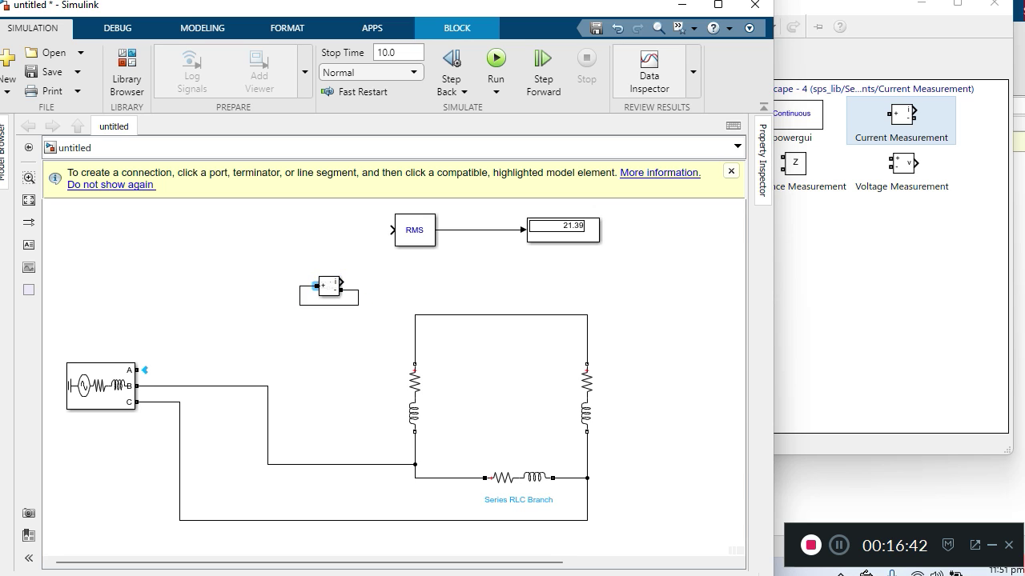
{"action": "left_click", "coordinate": [142, 369]}
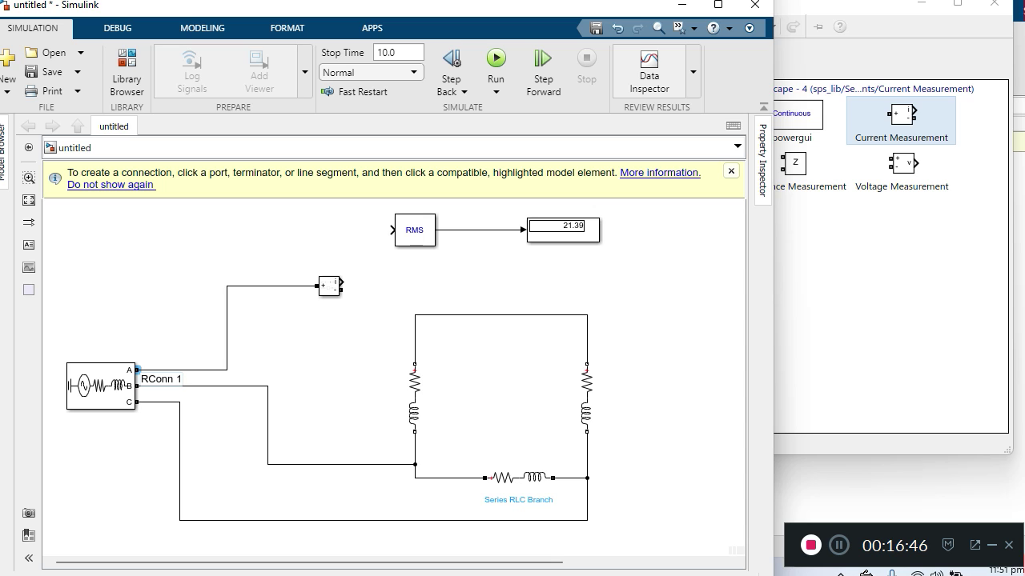
{"action": "left_click", "coordinate": [340, 290]}
{"action": "left_click", "coordinate": [487, 315]}
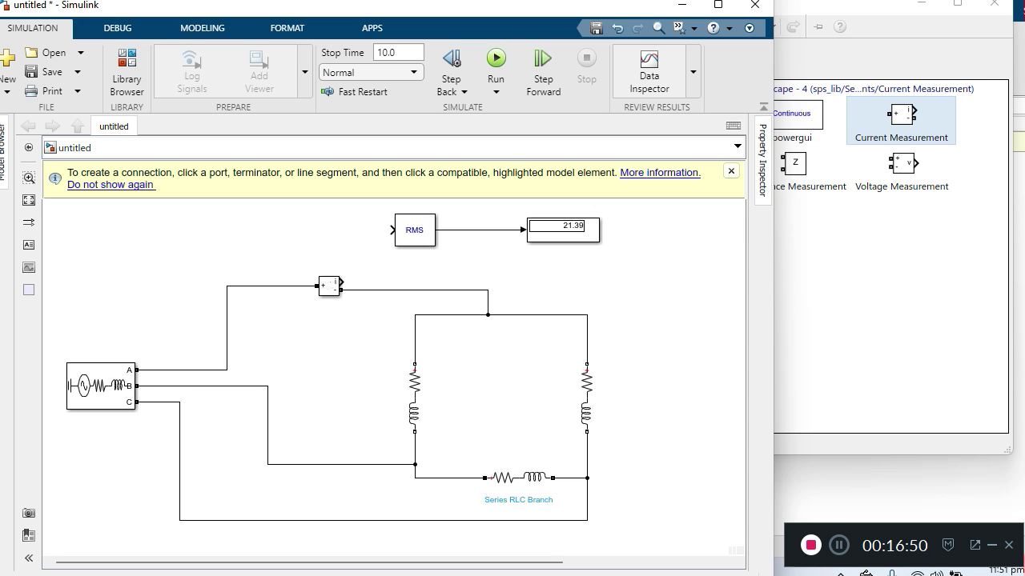
{"action": "left_click", "coordinate": [341, 282]}
{"action": "left_click", "coordinate": [385, 230]}
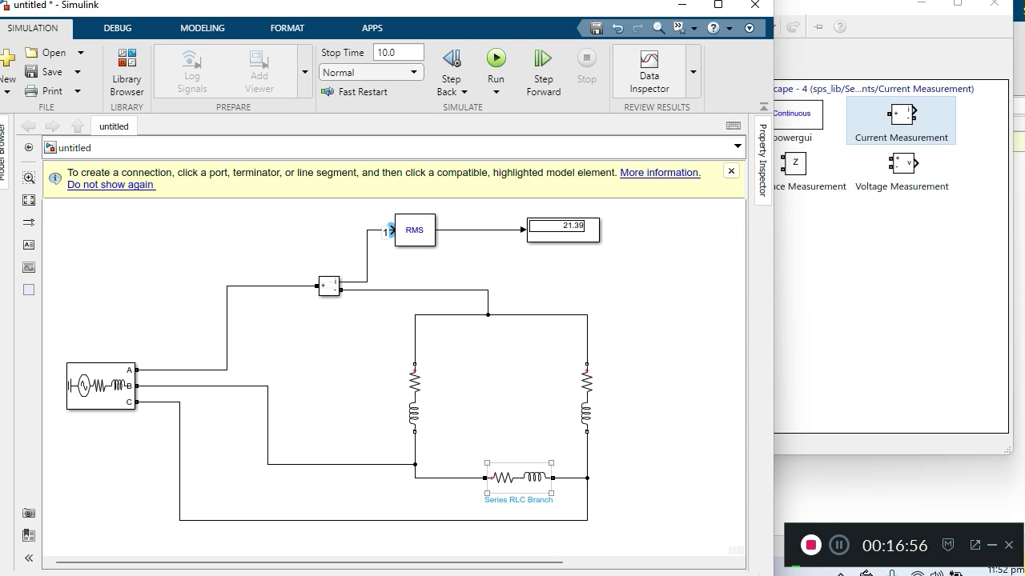
{"action": "left_click", "coordinate": [334, 282]}
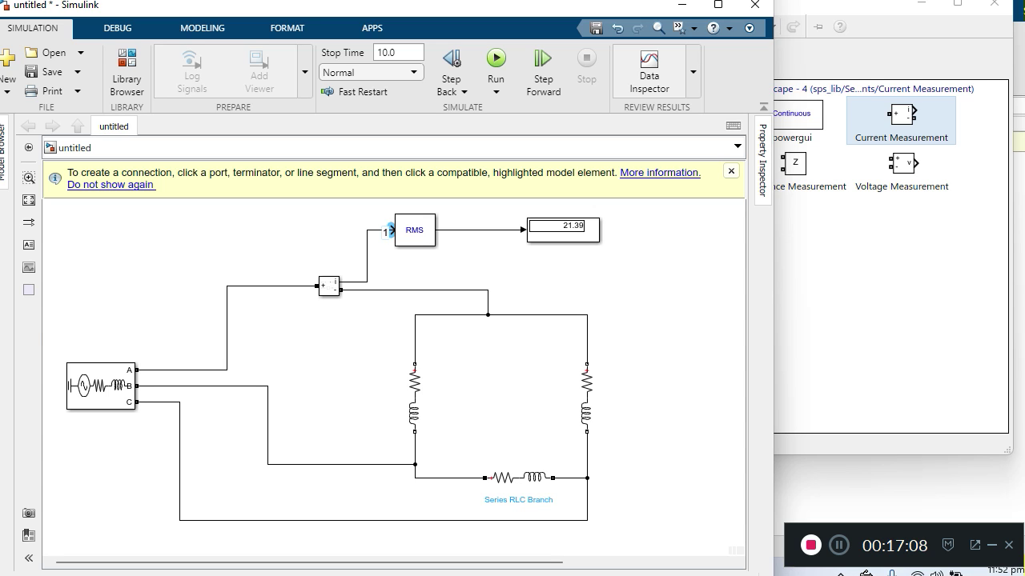
- Remove the wire from the delta's top junction to the left RL branch, and add a second Current Measurement block above that branch
{"action": "left_click", "coordinate": [415, 335]}
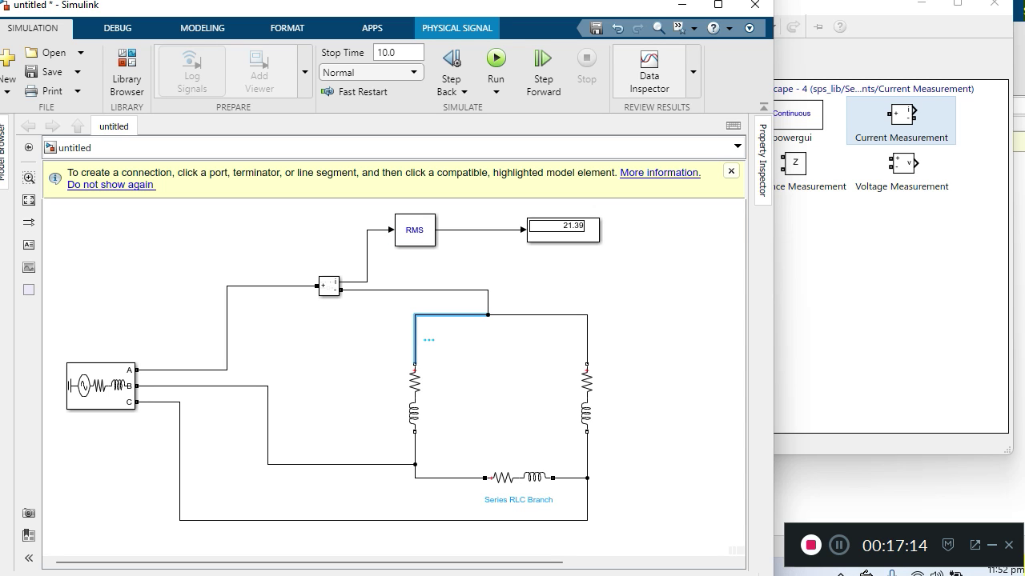
{"action": "key", "text": "Delete"}
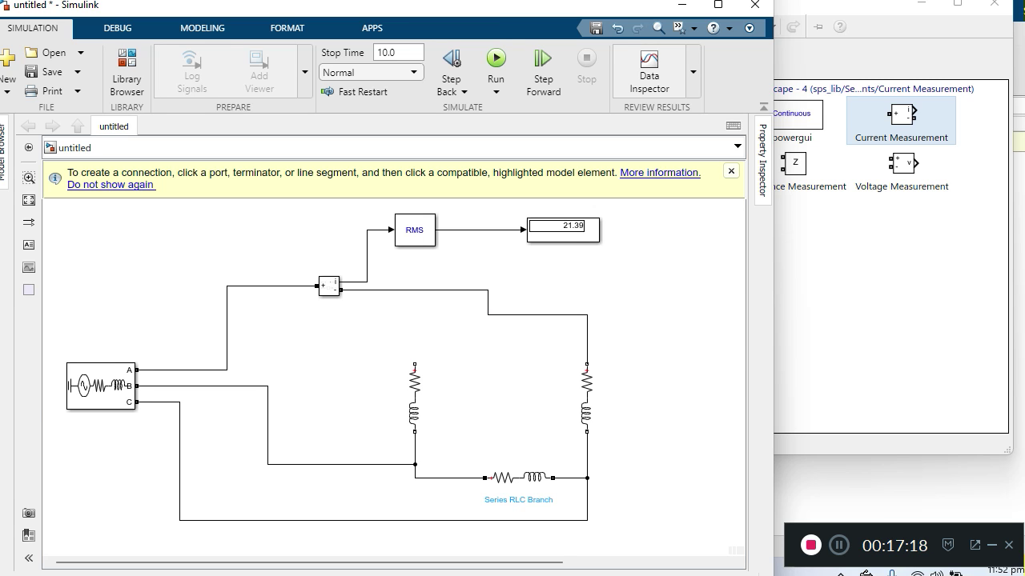
{"action": "left_click_drag", "start_coordinate": [902, 113], "coordinate": [437, 318]}
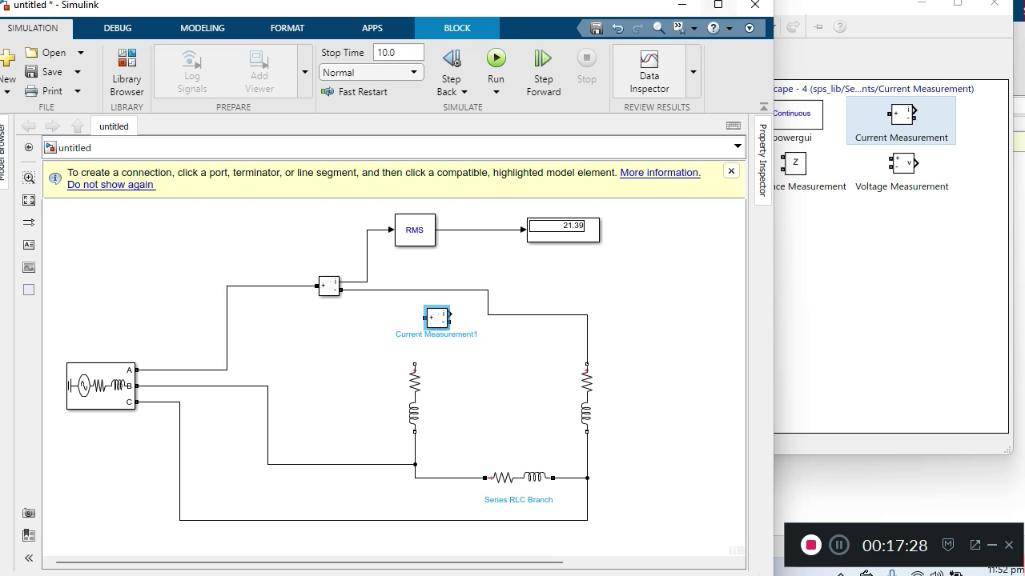
{"action": "left_click", "coordinate": [718, 4]}
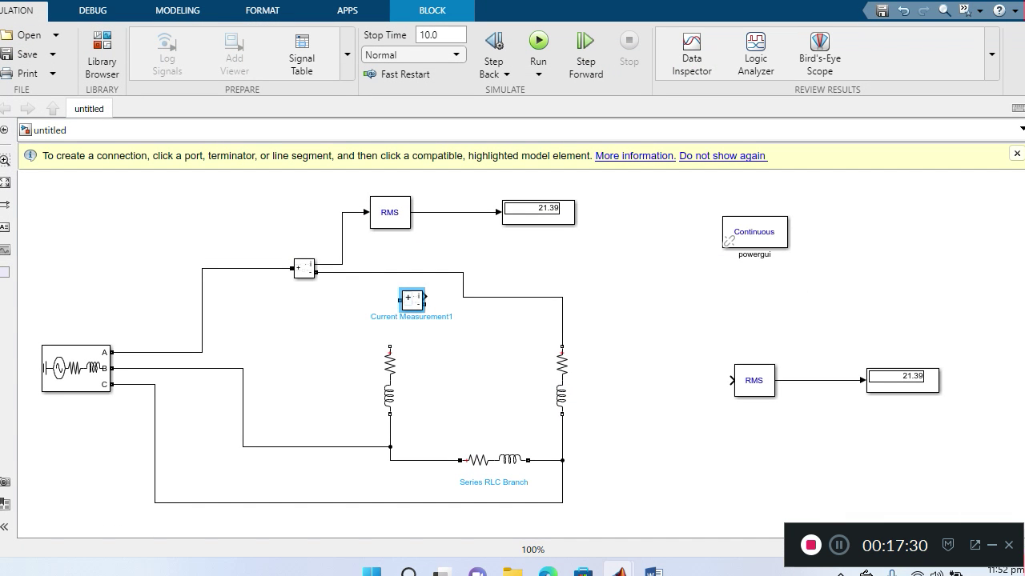
- Wire the second Current Measurement between the left RL branch and the delta's top junction, and connect its current output to the second RMS block
{"action": "left_click_drag", "start_coordinate": [400, 300], "coordinate": [390, 347]}
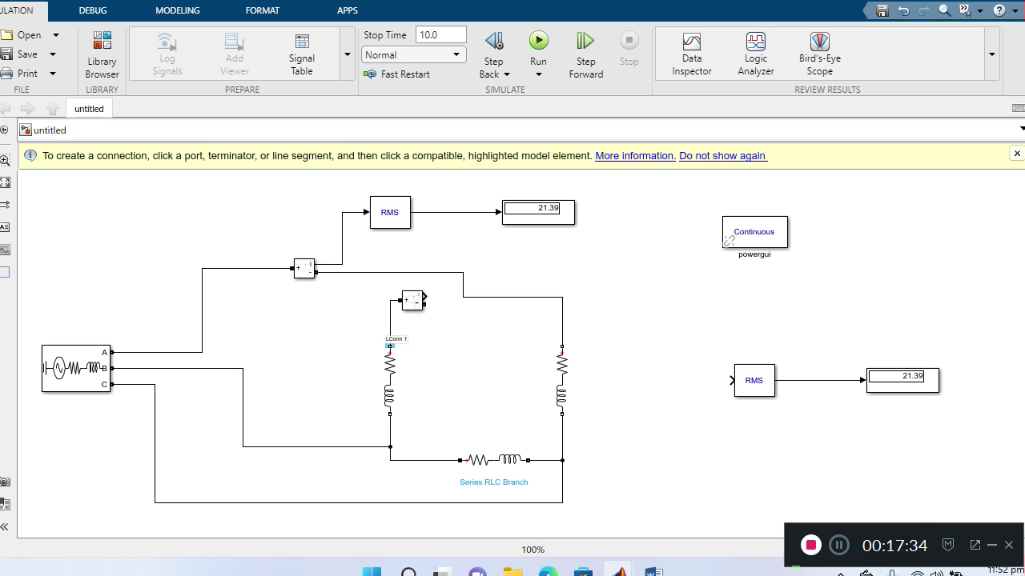
{"action": "left_click_drag", "start_coordinate": [424, 304], "coordinate": [463, 293]}
{"action": "left_click", "coordinate": [448, 304]}
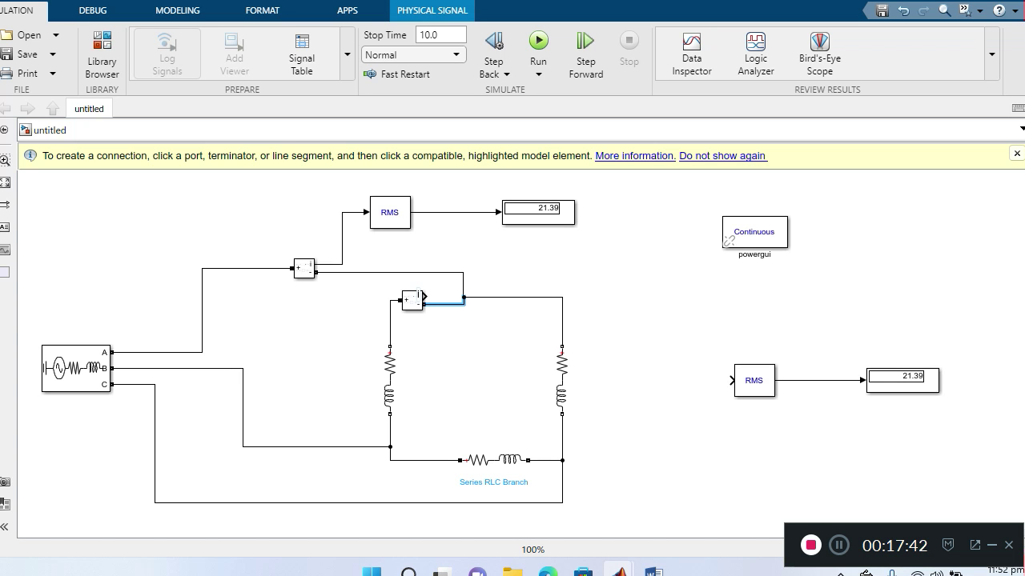
{"action": "left_click_drag", "start_coordinate": [423, 298], "coordinate": [723, 379]}
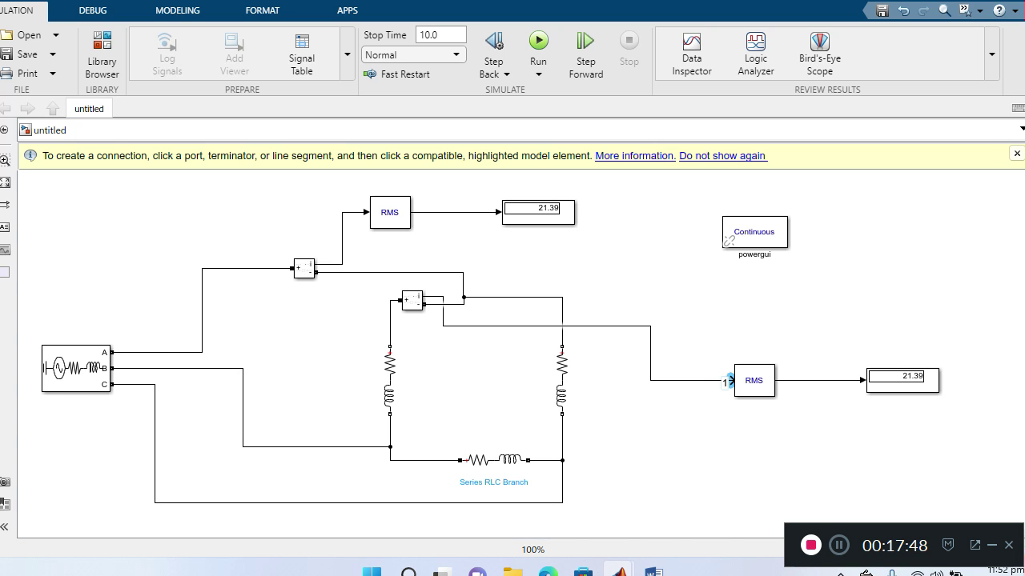
{"action": "left_click", "coordinate": [753, 380]}
{"action": "key", "text": "Escape"}
{"action": "left_click", "coordinate": [733, 381]}
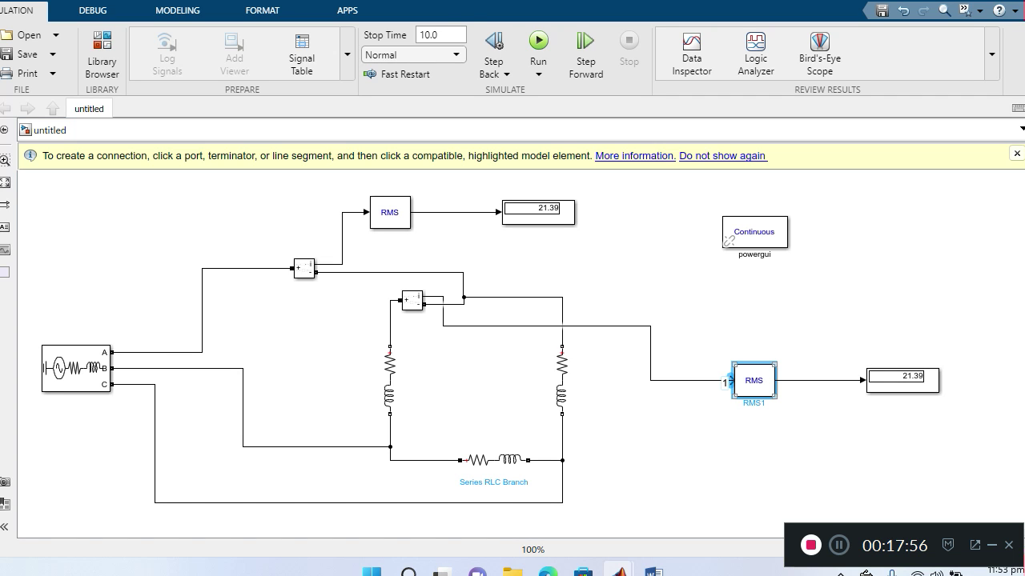
{"action": "left_click", "coordinate": [820, 380], "text": "shift"}
{"action": "left_click", "coordinate": [902, 381], "text": "shift"}
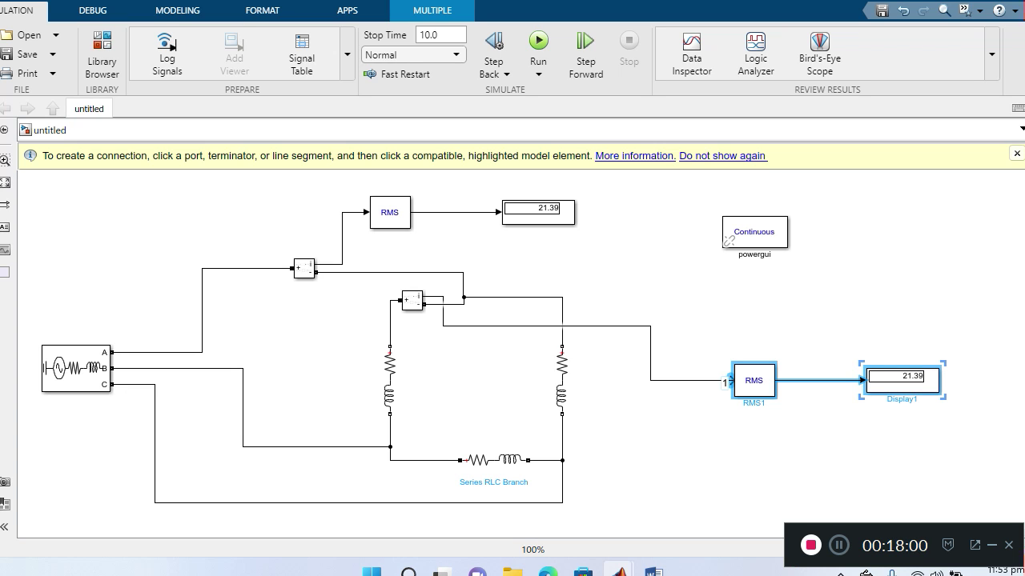
{"action": "key", "text": "Escape"}
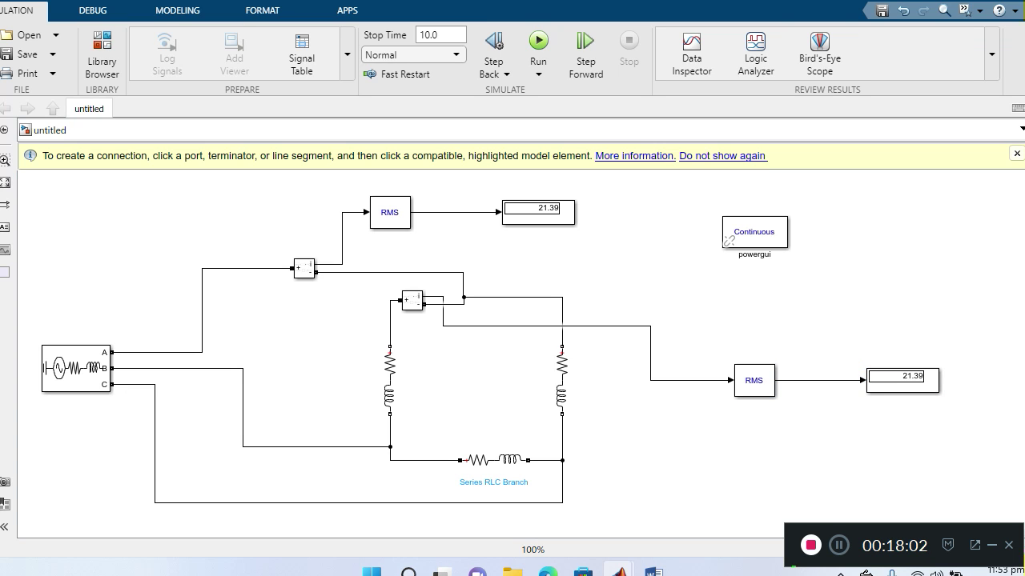
- Move the second RMS block and its Display up together with their connecting wires, to just below the powergui block
{"action": "left_click", "coordinate": [690, 380]}
{"action": "left_click", "coordinate": [753, 381], "text": "shift"}
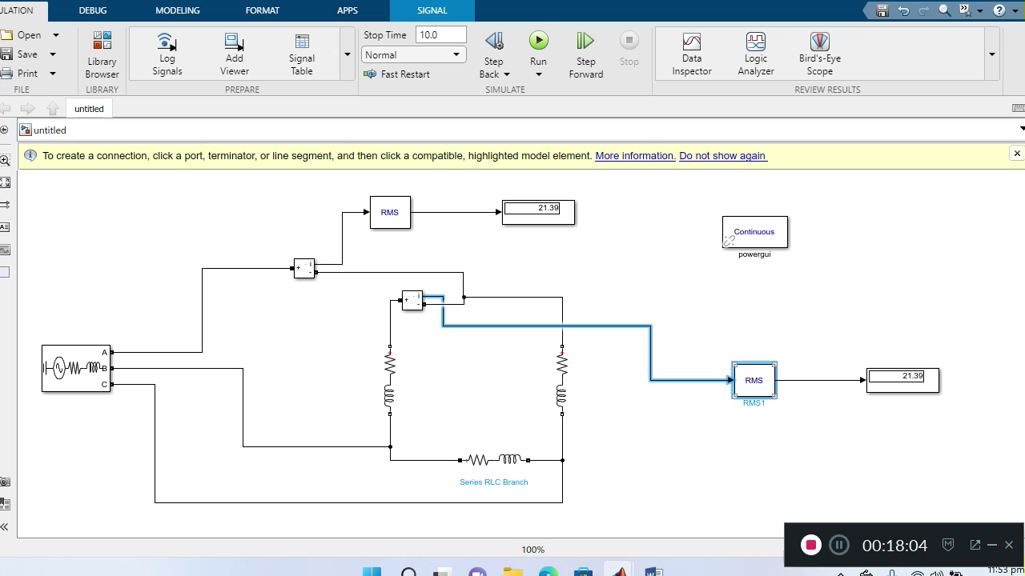
{"action": "left_click", "coordinate": [819, 380], "text": "shift"}
{"action": "left_click", "coordinate": [902, 380], "text": "shift"}
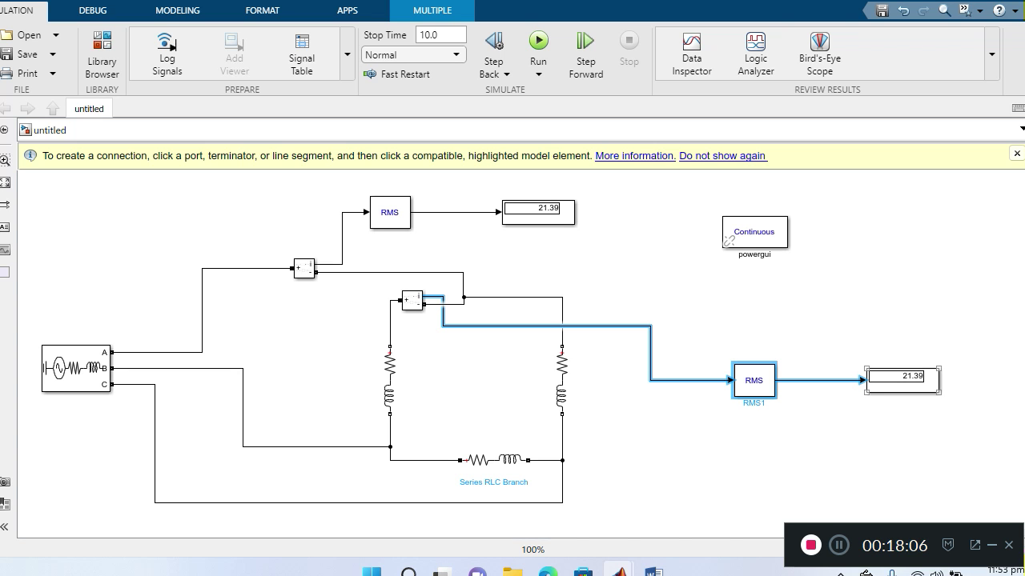
{"action": "key", "text": "Up"}
{"action": "key", "text": "Up"}
{"action": "key", "text": "Up"}
{"action": "key", "text": "Up"}
{"action": "key", "text": "Up"}
{"action": "key", "text": "Up"}
{"action": "key", "text": "Up"}
{"action": "key", "text": "Up"}
{"action": "key", "text": "Up"}
{"action": "key", "text": "Up"}
{"action": "key", "text": "Up"}
{"action": "key", "text": "Up"}
{"action": "key", "text": "Up"}
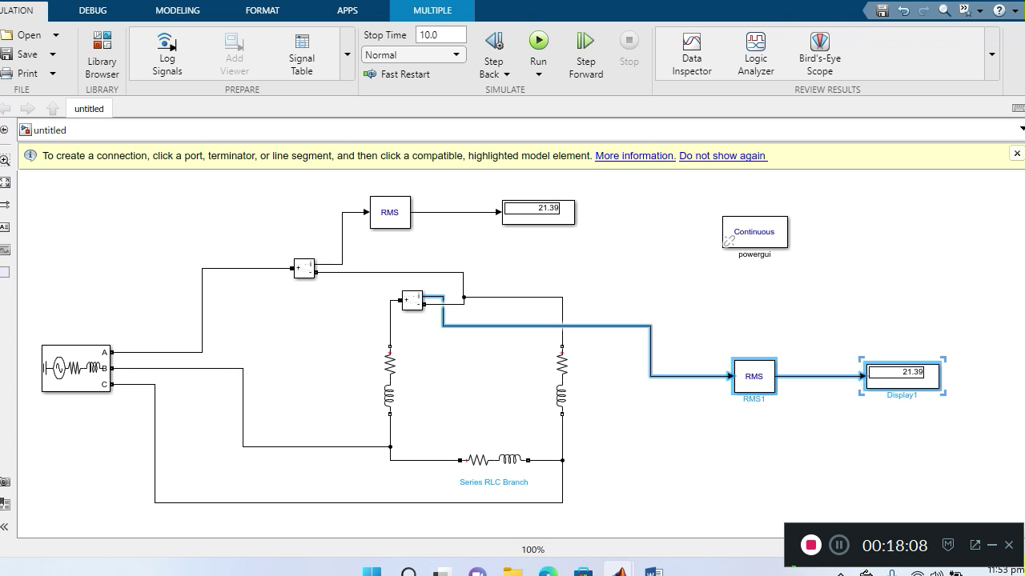
{"action": "key", "text": "Up"}
{"action": "key", "text": "Up"}
{"action": "key", "text": "Up"}
{"action": "key", "text": "Up"}
{"action": "key", "text": "Up"}
{"action": "key", "text": "Up"}
{"action": "key", "text": "Up"}
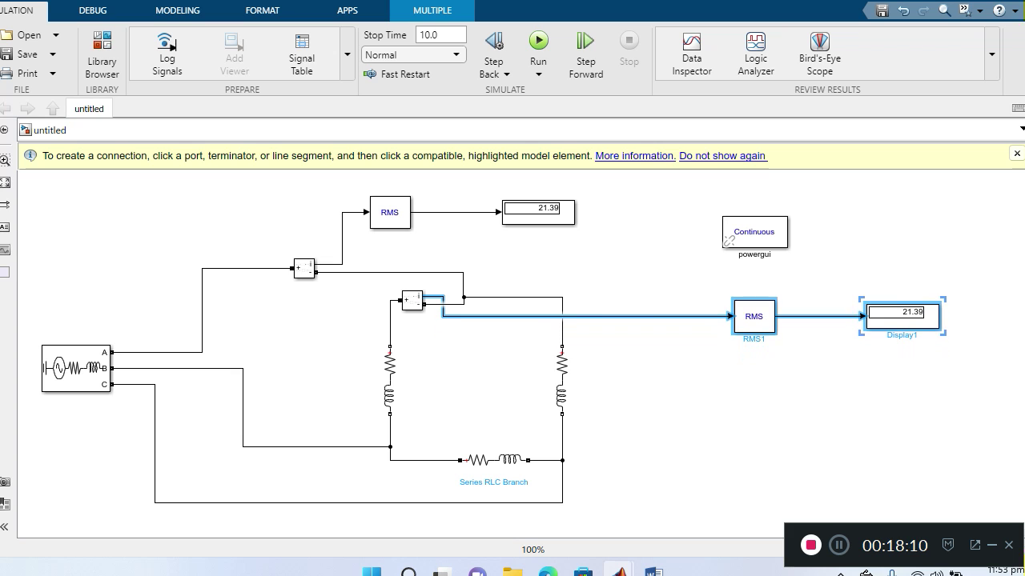
{"action": "key", "text": "Up"}
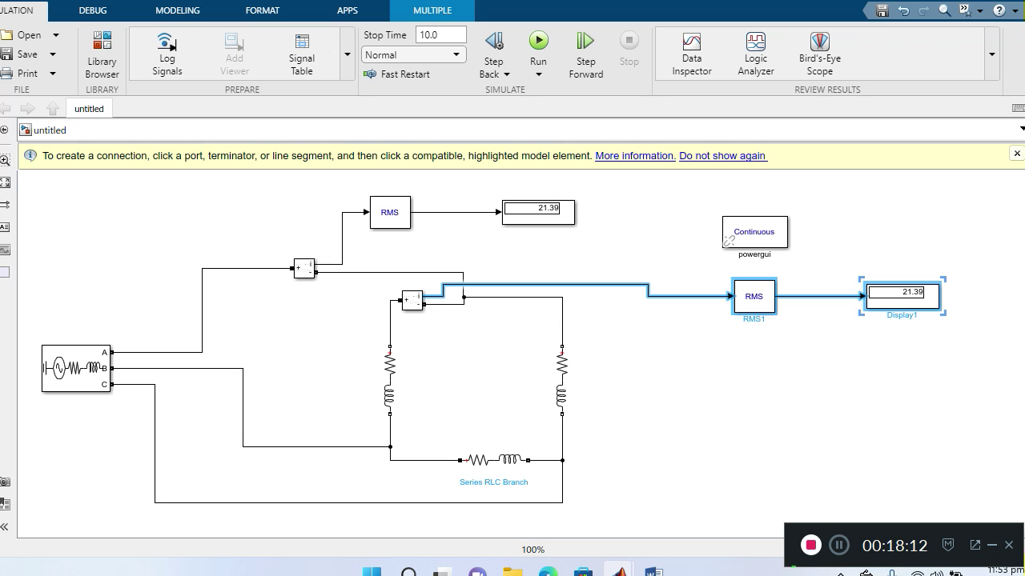
{"action": "key", "text": "Escape"}
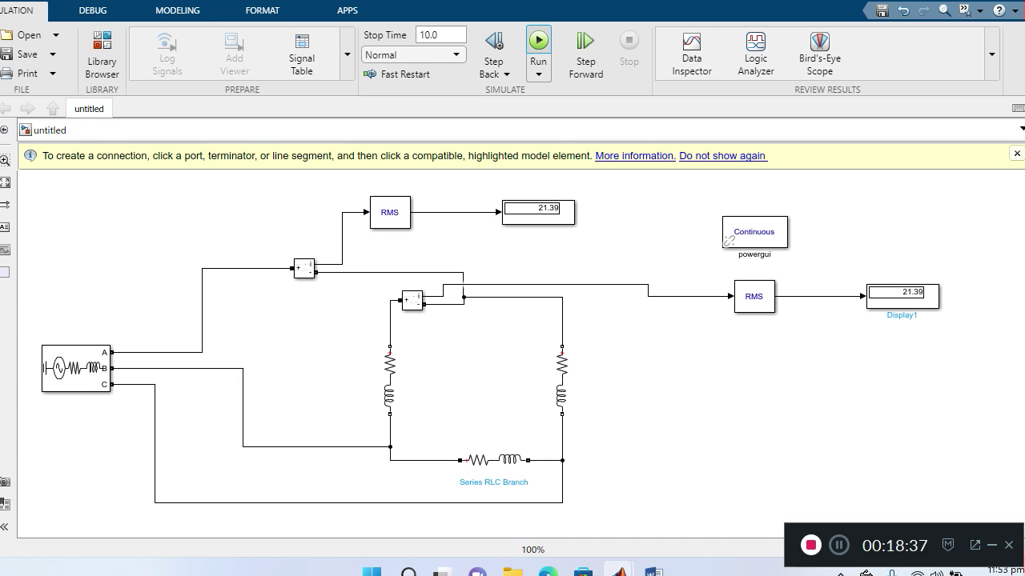
- Run the simulation and compare the line and phase RMS currents on the two Display blocks
{"action": "left_click", "coordinate": [537, 48]}
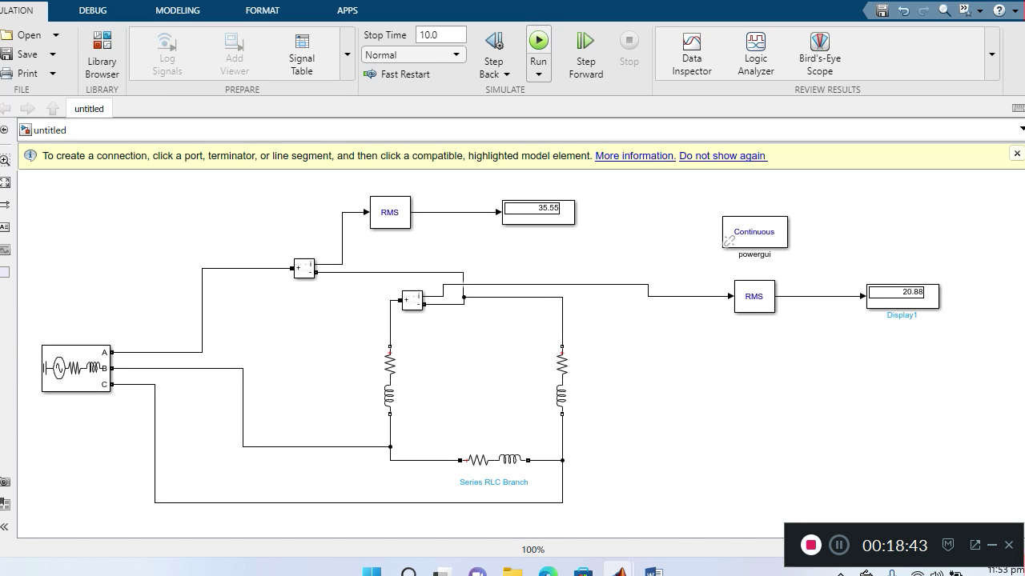
{"action": "left_click", "coordinate": [538, 212]}
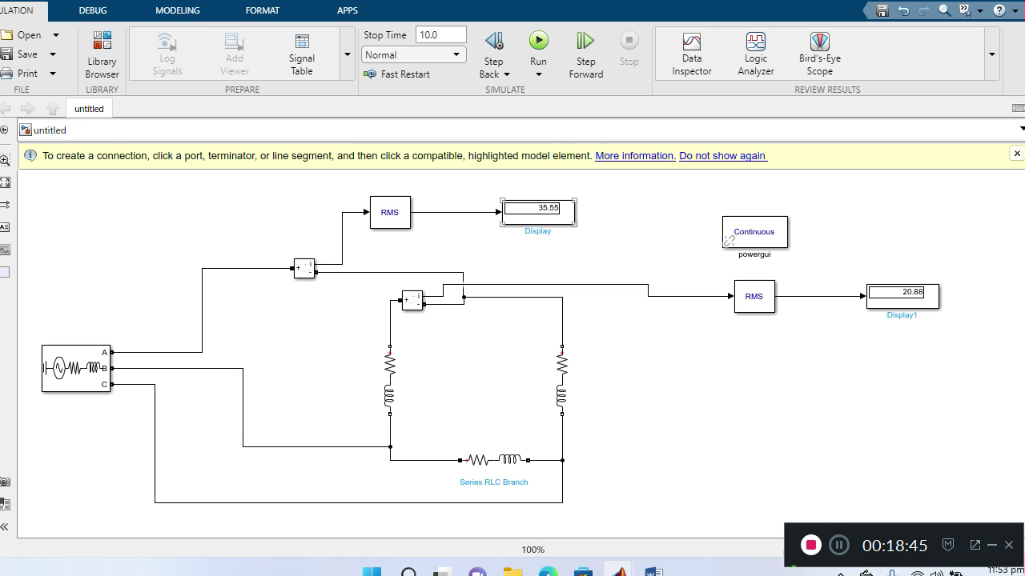
{"action": "key", "text": "Escape"}
{"action": "left_click", "coordinate": [538, 212]}
{"action": "left_click", "coordinate": [902, 296]}
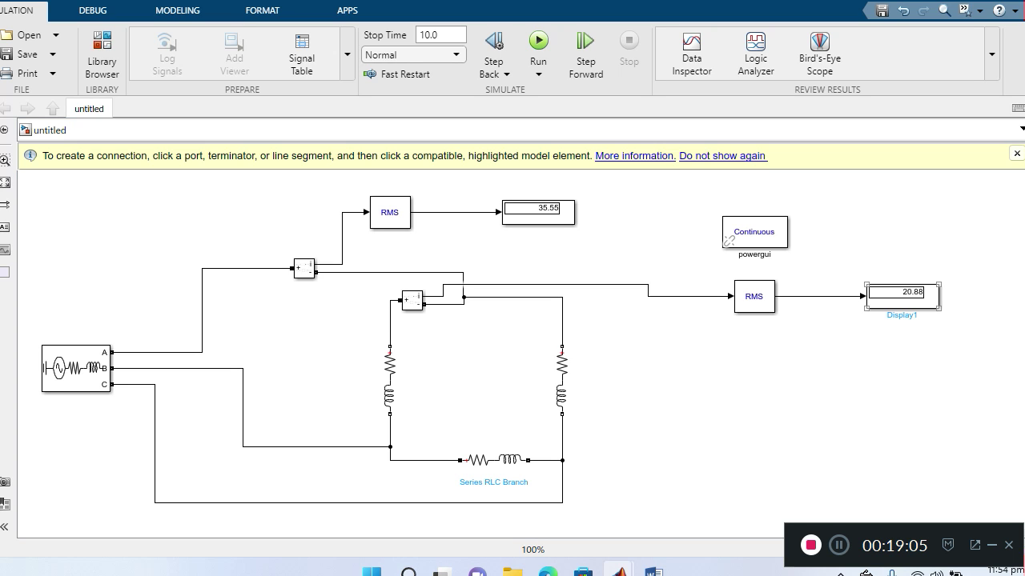
{"action": "double_click", "coordinate": [493, 460]}
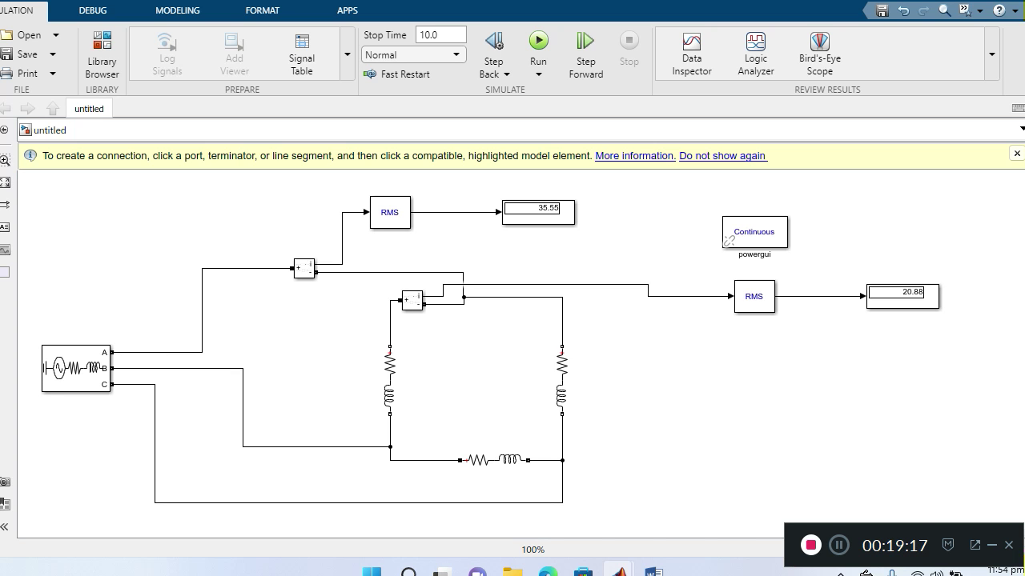
- Duplicate the second RMS block with its connected Display, and place the copy to the lower right of the delta load
{"action": "left_click", "coordinate": [754, 296]}
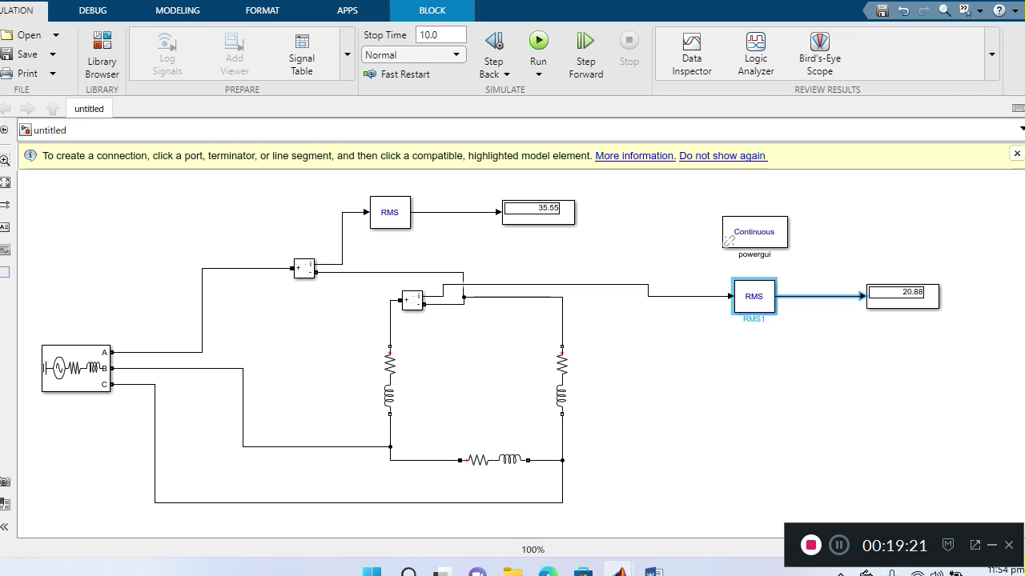
{"action": "left_click", "coordinate": [901, 296], "text": "shift"}
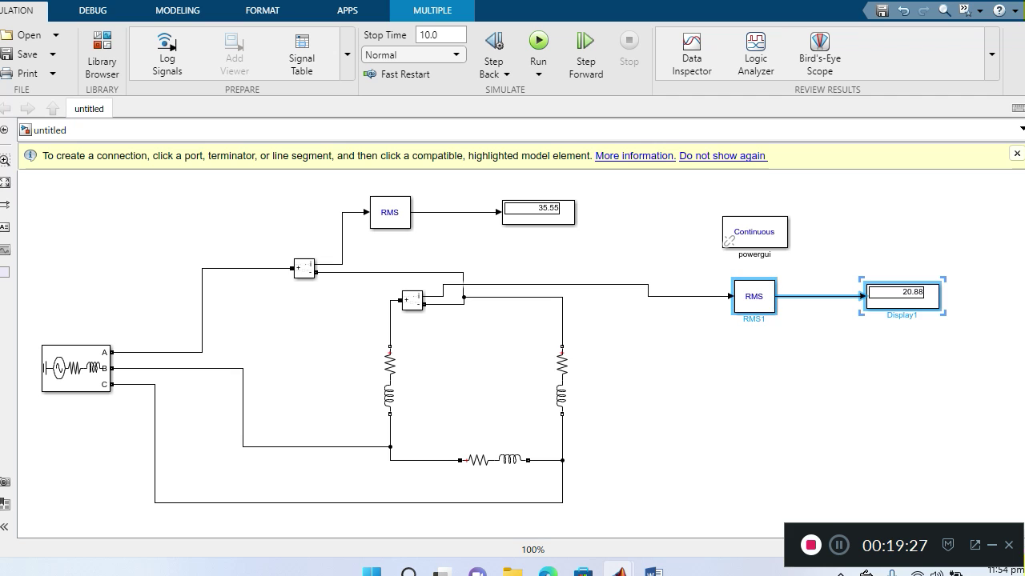
{"action": "left_click", "coordinate": [725, 415]}
{"action": "key", "text": "ctrl+v"}
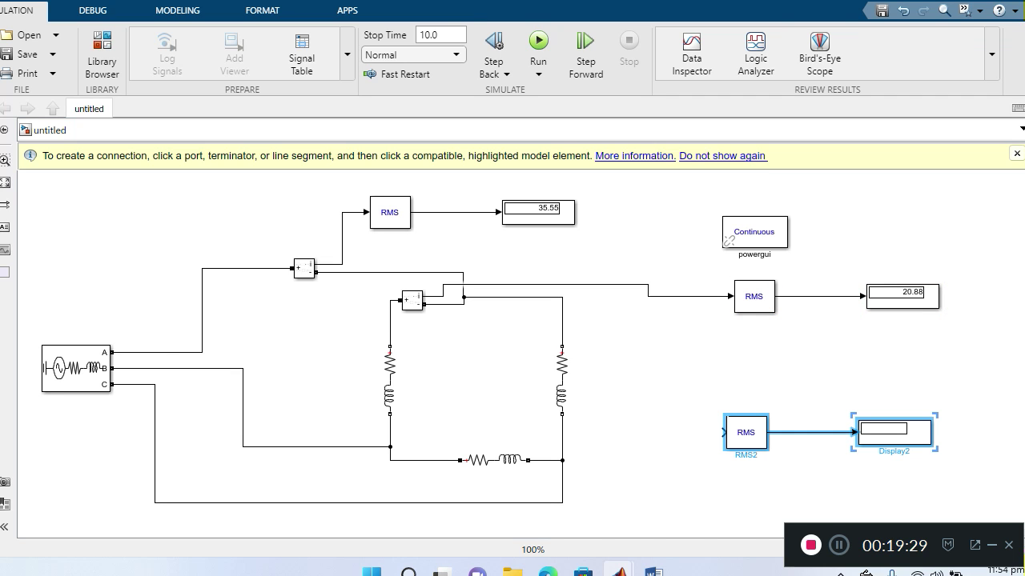
{"action": "key", "text": "Left"}
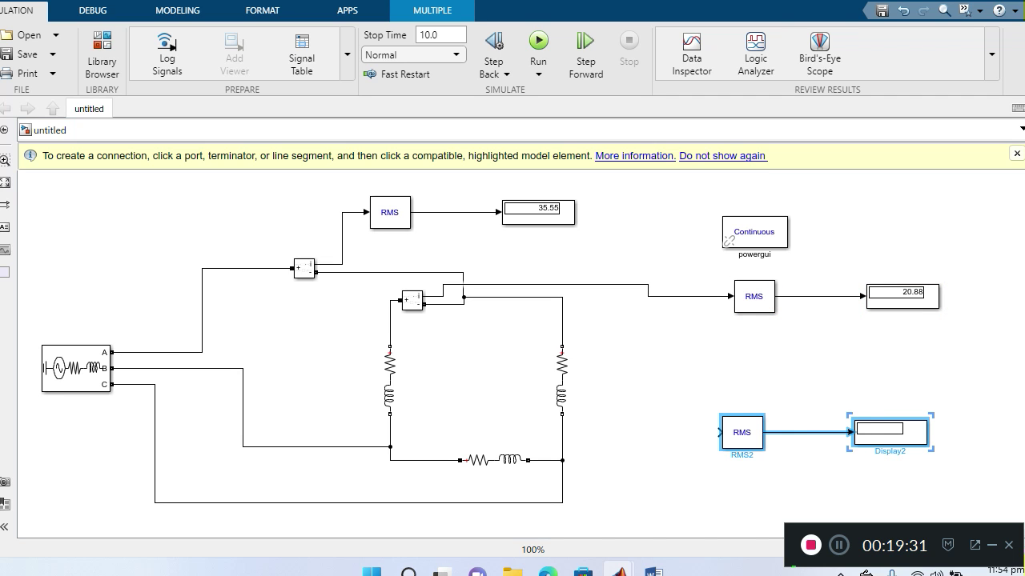
{"action": "key", "text": "Left"}
{"action": "key", "text": "Left"}
{"action": "key", "text": "Left"}
{"action": "key", "text": "Left"}
{"action": "key", "text": "Left"}
{"action": "key", "text": "Left"}
{"action": "key", "text": "Left"}
{"action": "key", "text": "Left"}
{"action": "key", "text": "Left"}
{"action": "key", "text": "Left"}
{"action": "key", "text": "Left"}
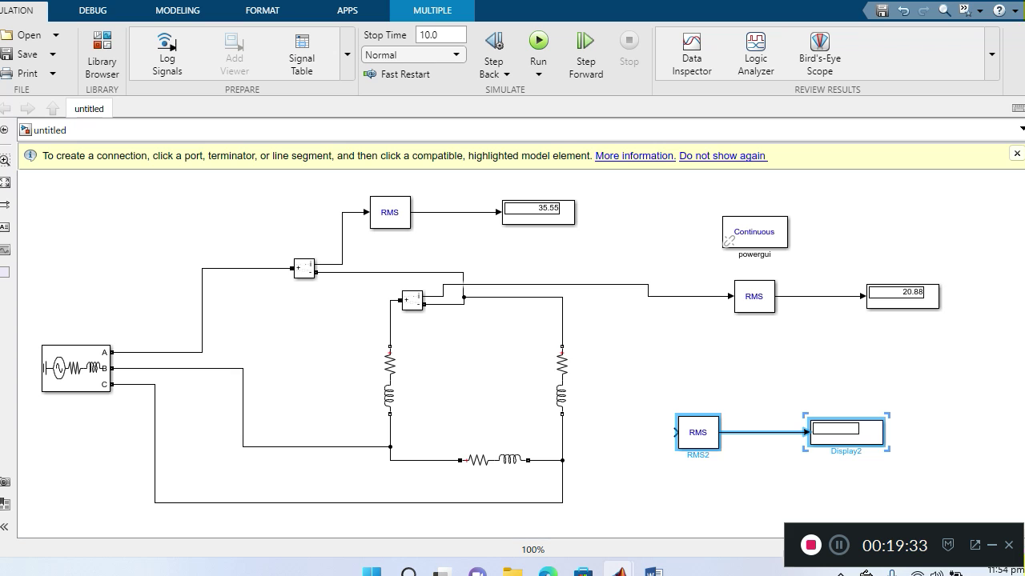
- Delete the wire between the delta's lower-left junction and the bottom RL branch, and place a copy of the second Current Measurement in the gap
{"action": "left_click", "coordinate": [404, 459]}
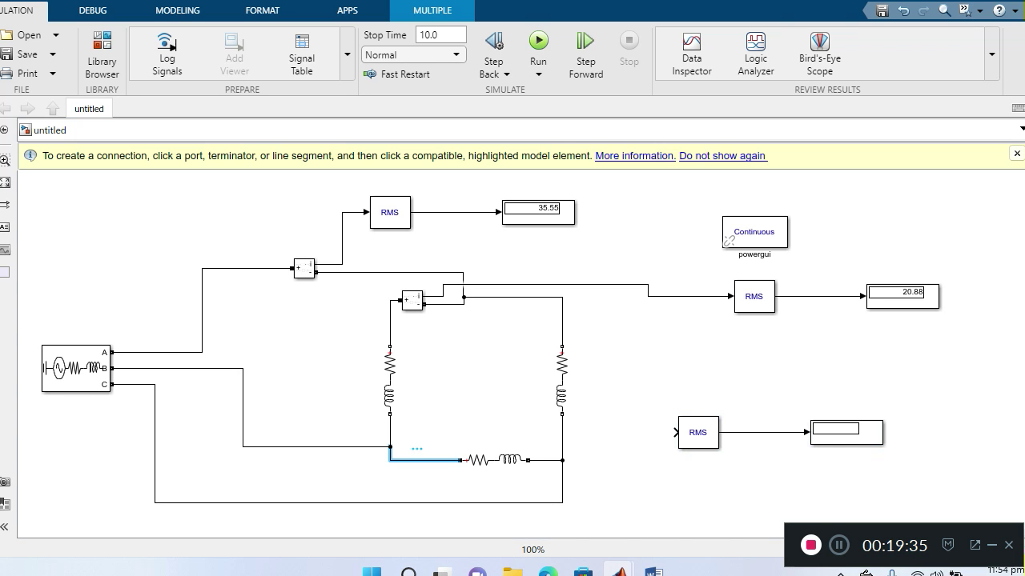
{"action": "key", "text": "Delete"}
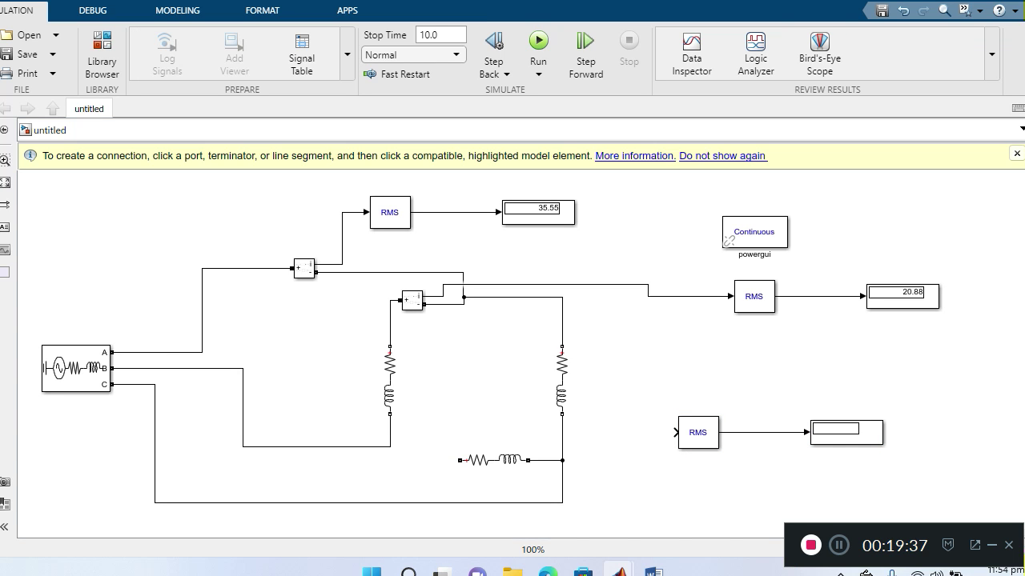
{"action": "left_click", "coordinate": [412, 300]}
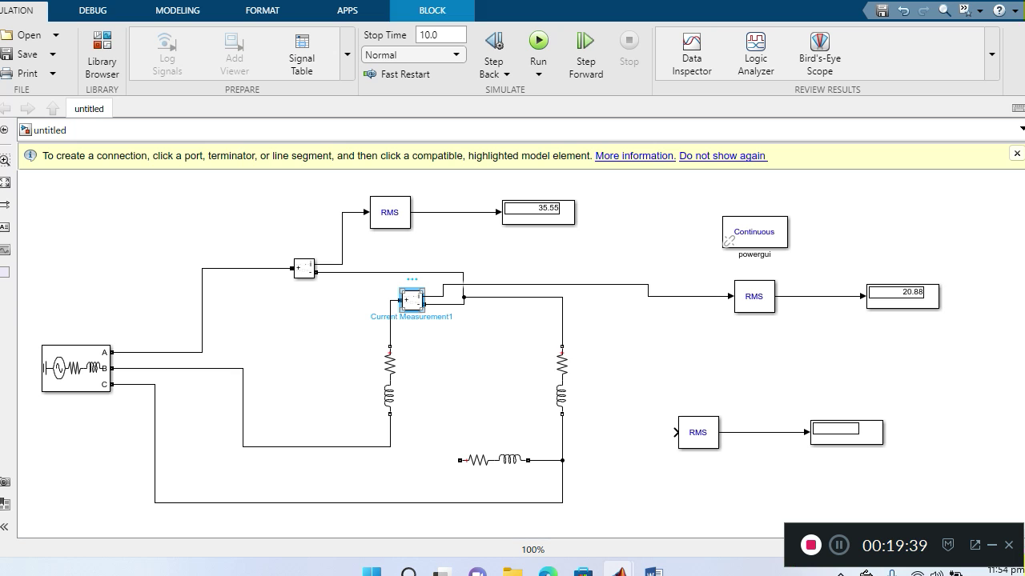
{"action": "left_click", "coordinate": [427, 469]}
{"action": "key", "text": "ctrl+v"}
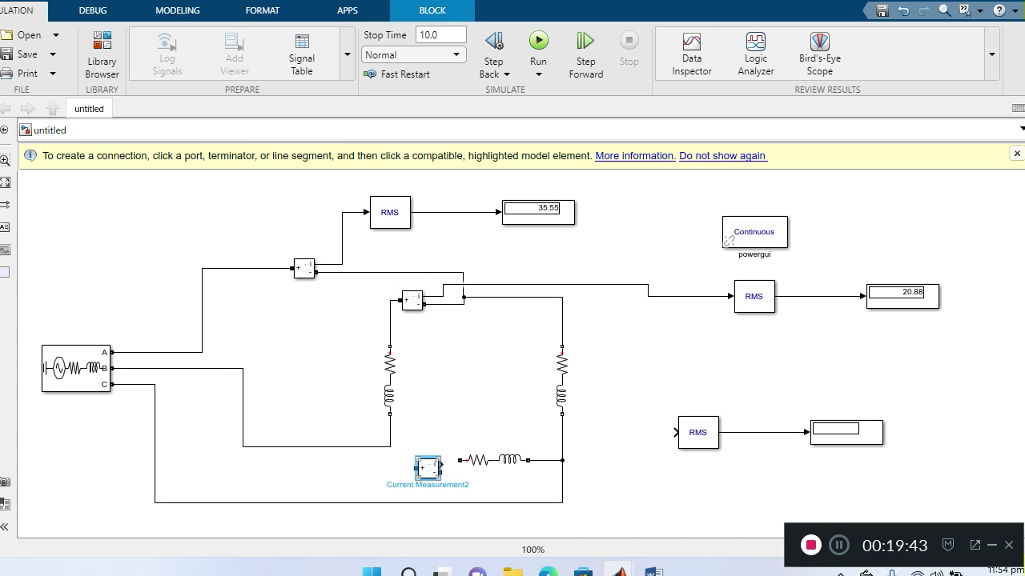
- Wire the copied Current Measurement in series between the delta's lower-left junction and the bottom RL branch, aligning it with the branch
{"action": "left_click_drag", "start_coordinate": [416, 469], "coordinate": [389, 446]}
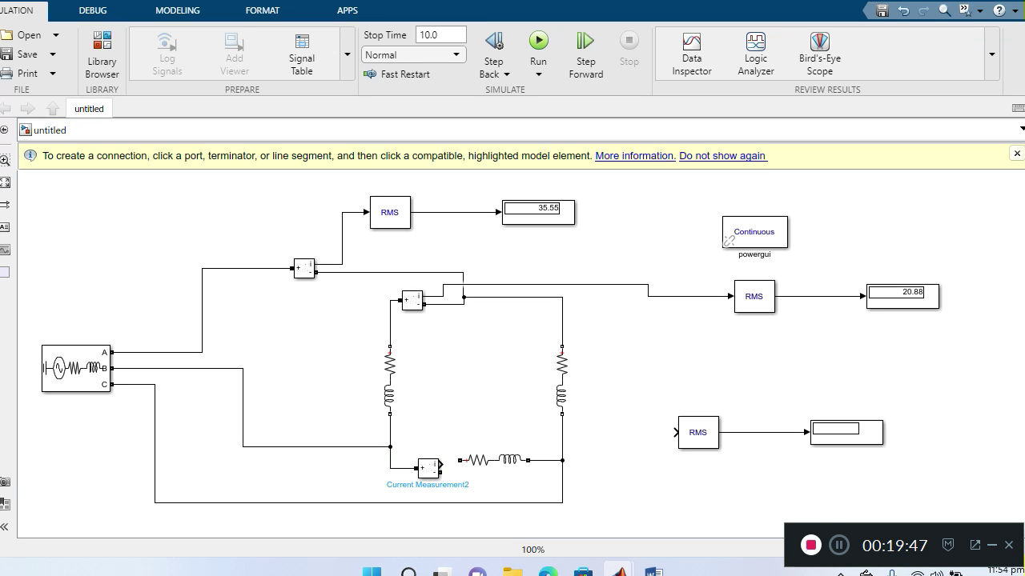
{"action": "left_click", "coordinate": [431, 469]}
{"action": "left_click_drag", "start_coordinate": [432, 469], "coordinate": [459, 460]}
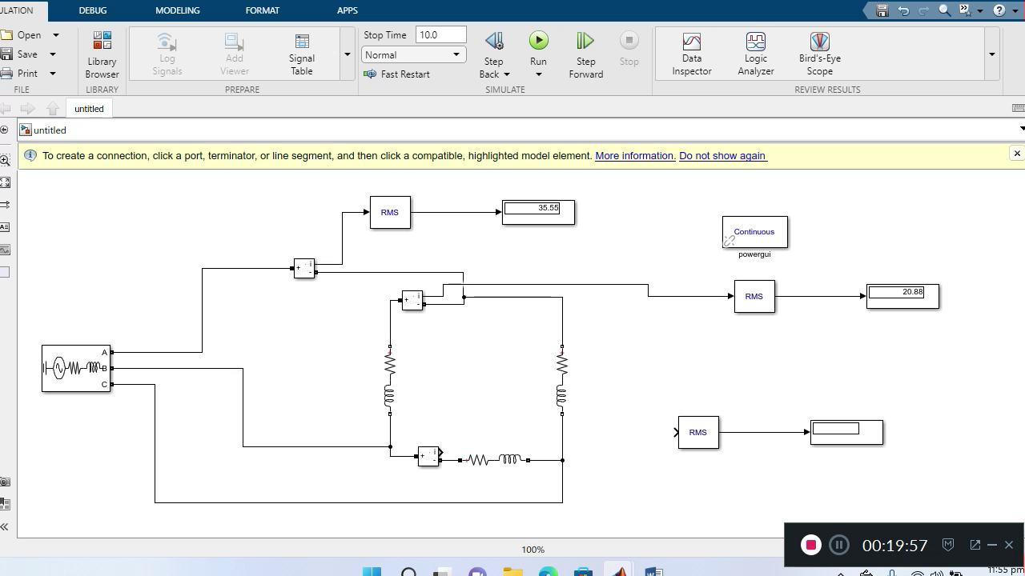
- Connect the third Current Measurement's current output to the input of the third RMS block and run the simulation
{"action": "left_click", "coordinate": [428, 456]}
{"action": "left_click_drag", "start_coordinate": [438, 453], "coordinate": [673, 432]}
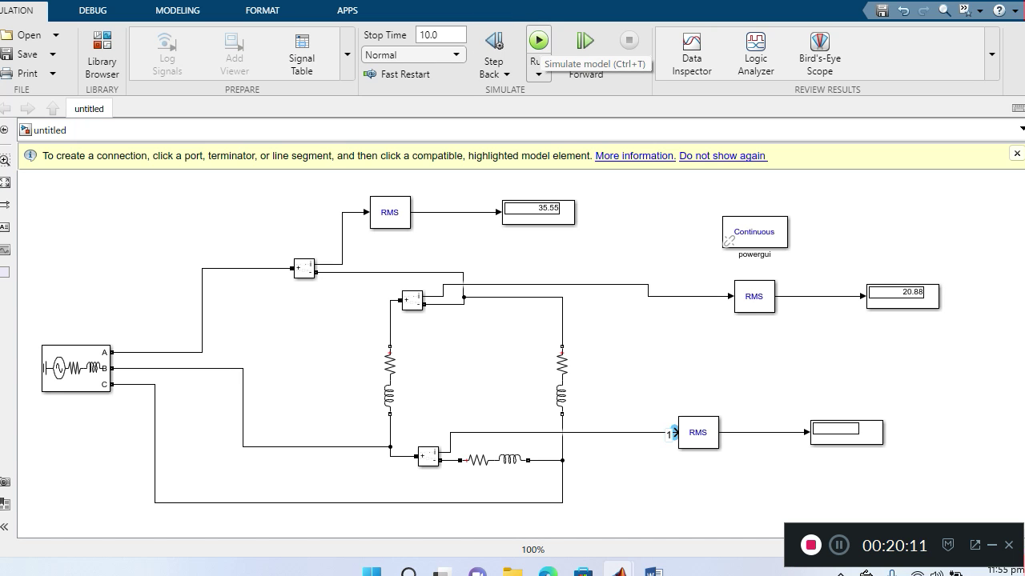
{"action": "left_click", "coordinate": [538, 42]}
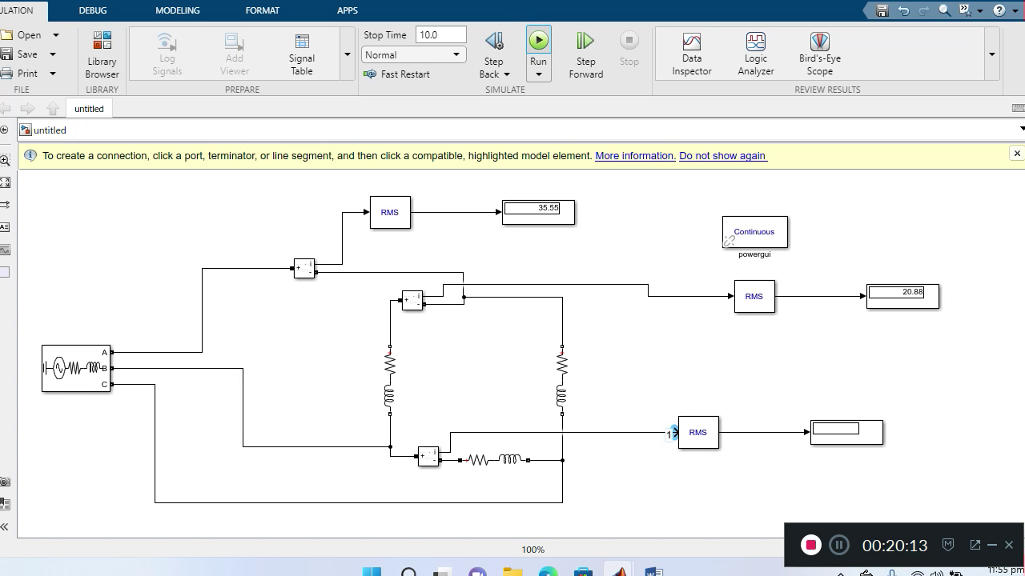